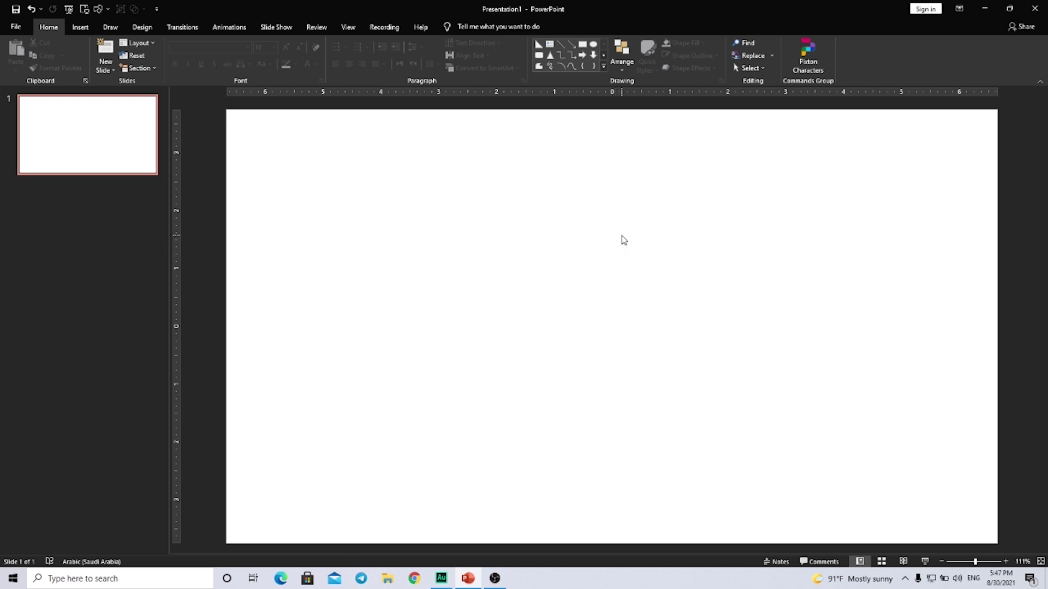
Give the slide a solid light grey background fill
right_click(429, 171)
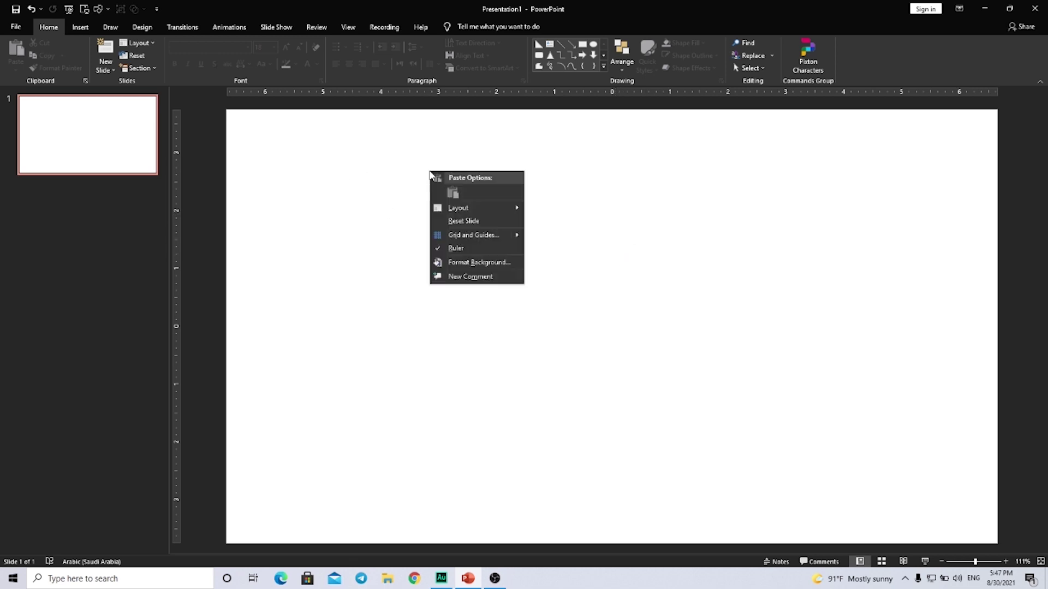
left_click(468, 263)
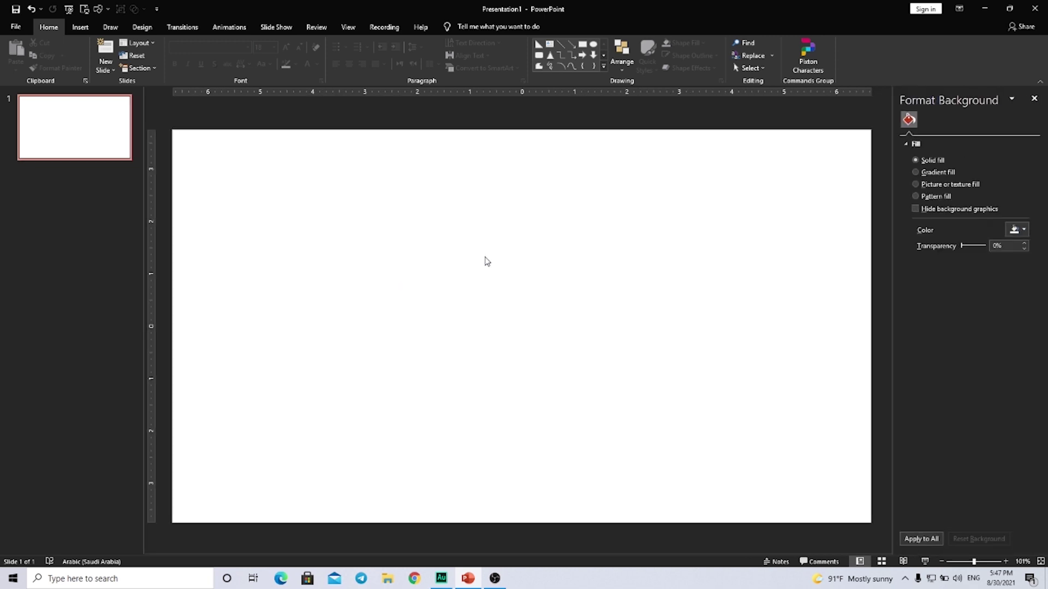
left_click(1018, 229)
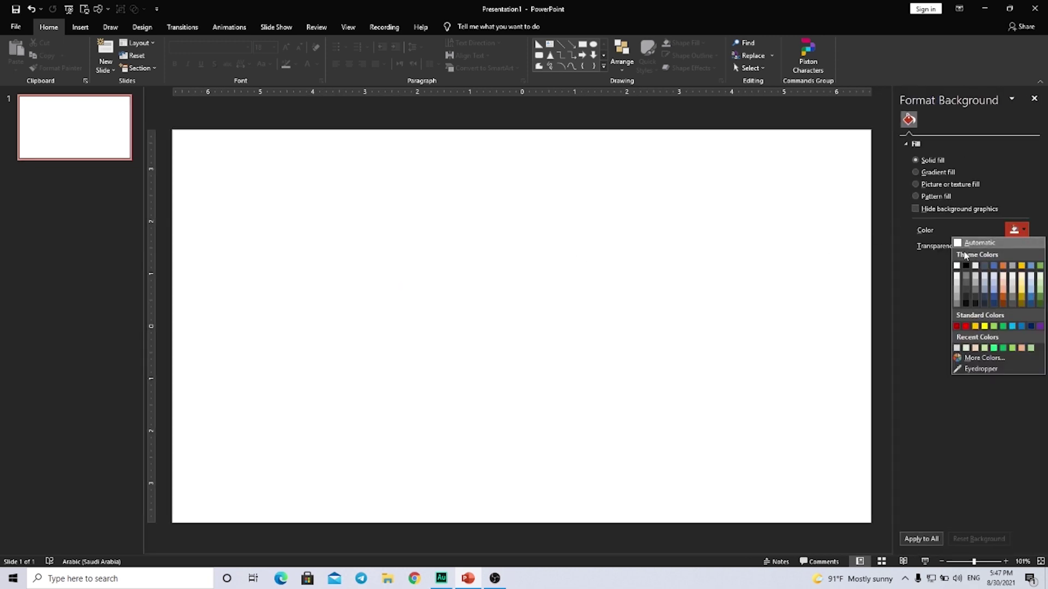
left_click(957, 277)
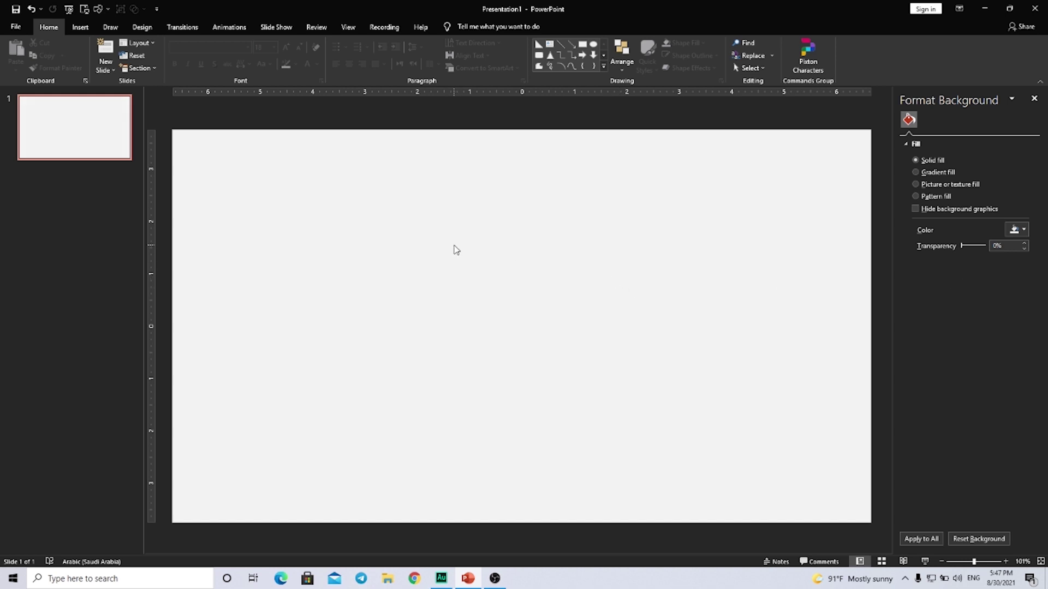
left_click(79, 28)
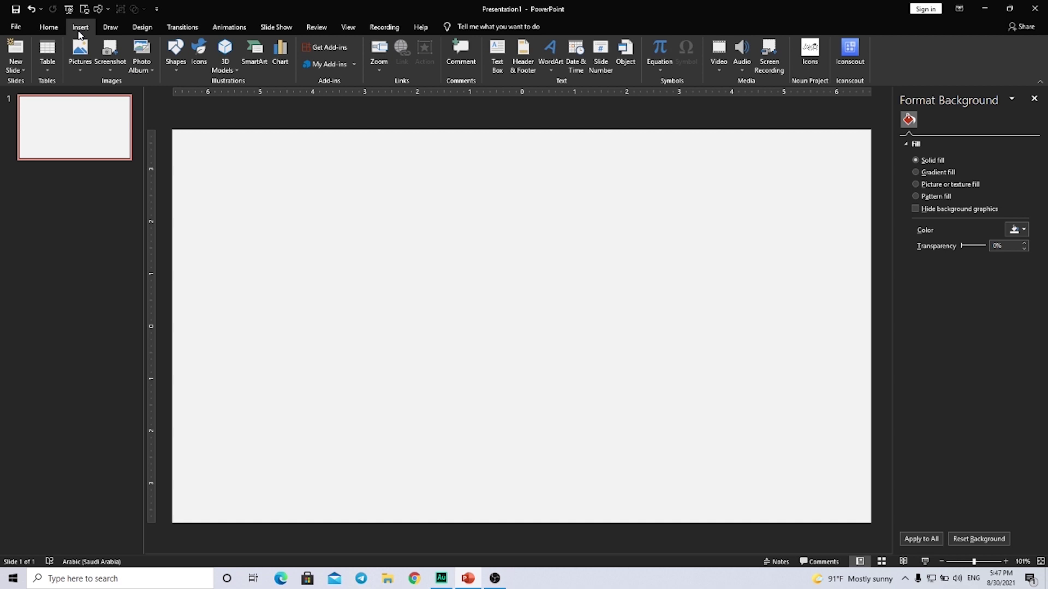
Draw a blue right triangle about 3.05" tall by 3.65" wide near the slide centre
left_click(177, 70)
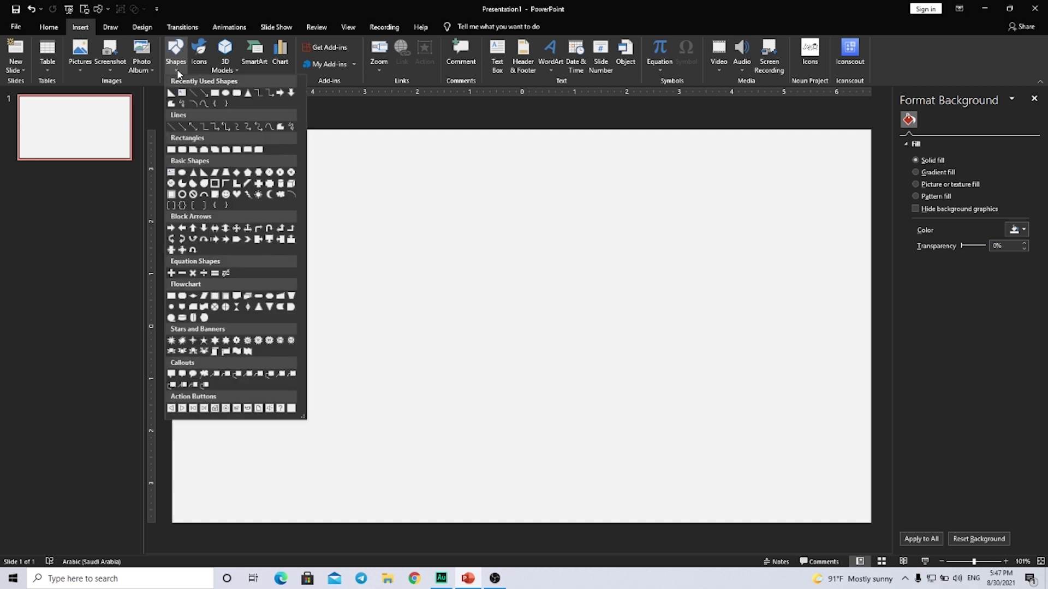
left_click(204, 173)
left_click_drag(645, 241, 445, 393)
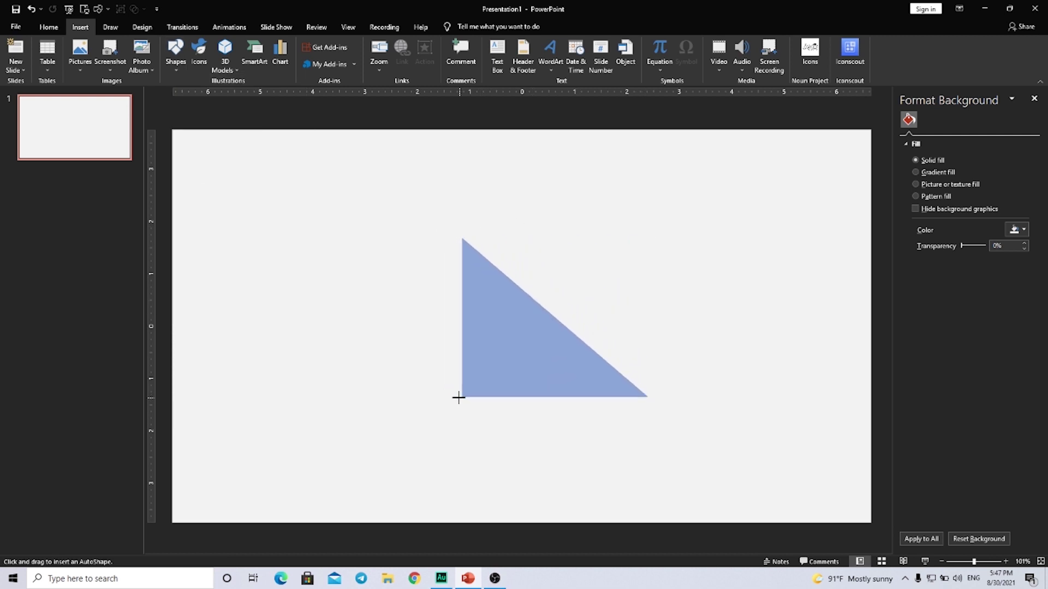
left_click_drag(445, 393, 456, 398)
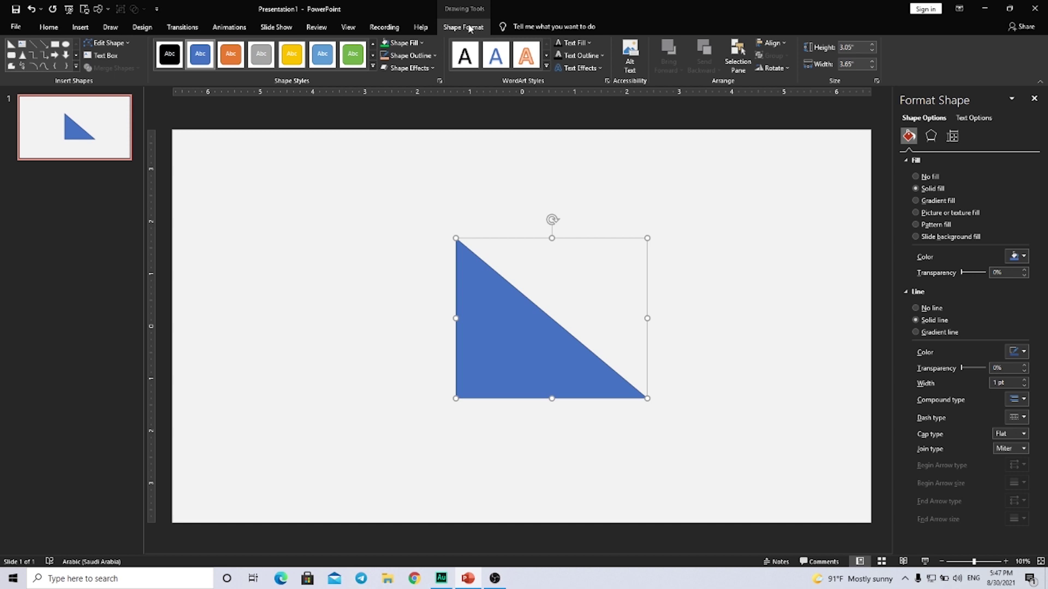
Style the triangle with a white fill and a 1.5 pt light-blue outline
left_click(410, 55)
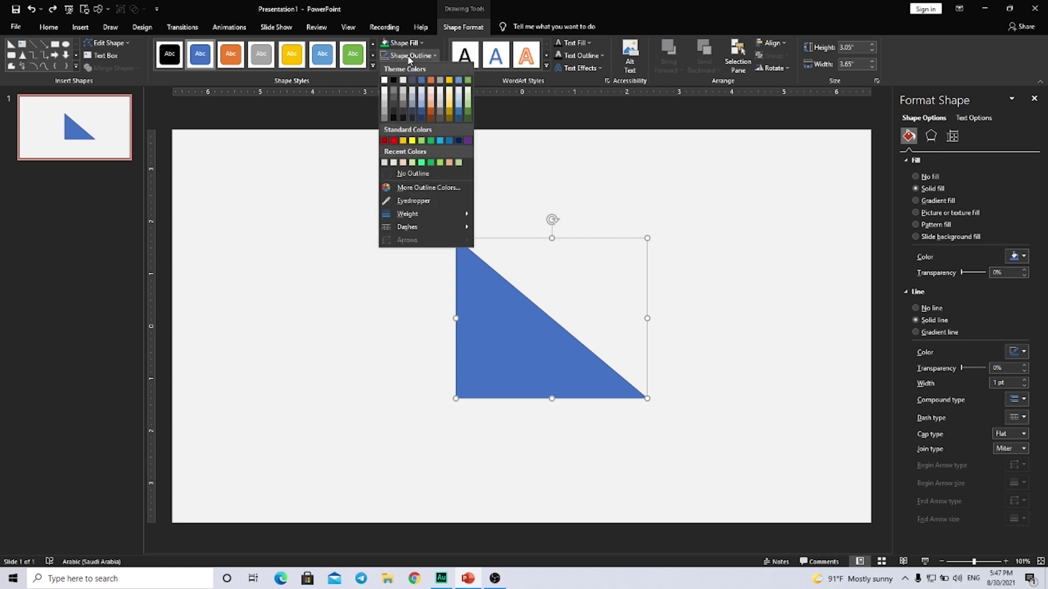
left_click(439, 140)
left_click(401, 42)
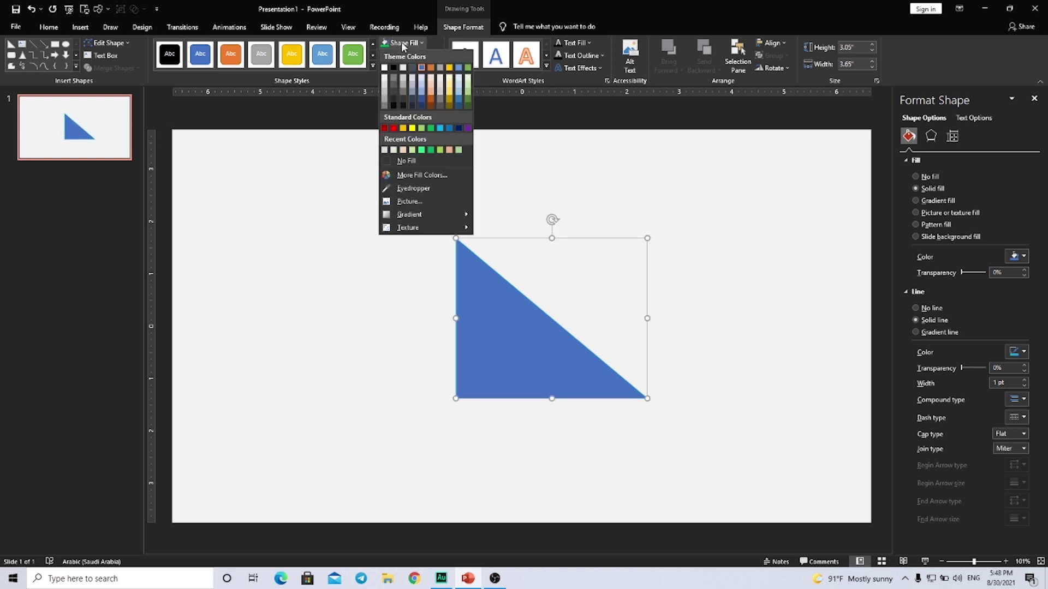
left_click(385, 68)
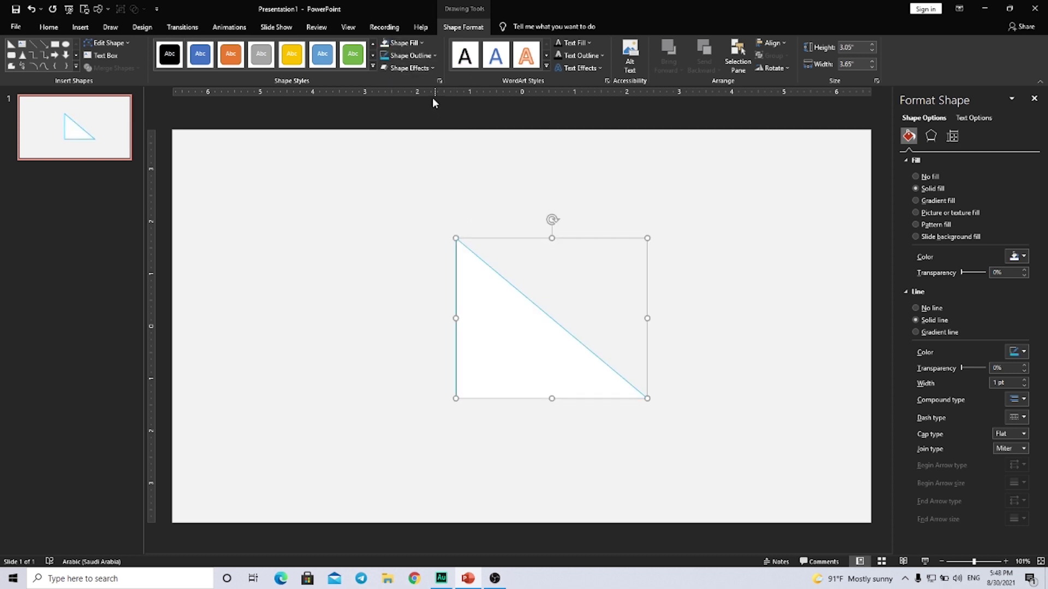
left_click(418, 57)
mouse_move(408, 214)
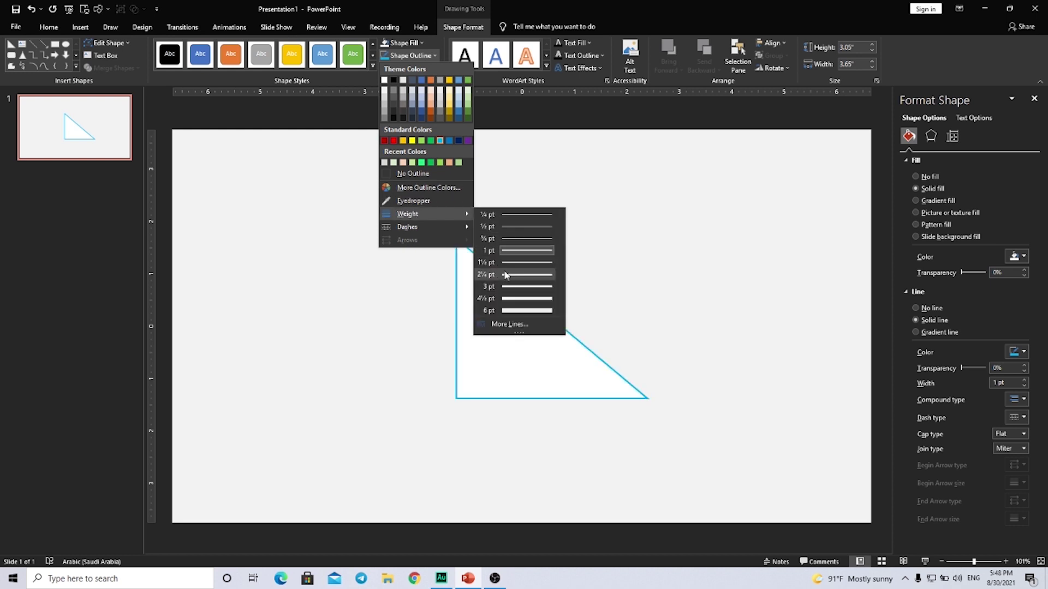
left_click(507, 265)
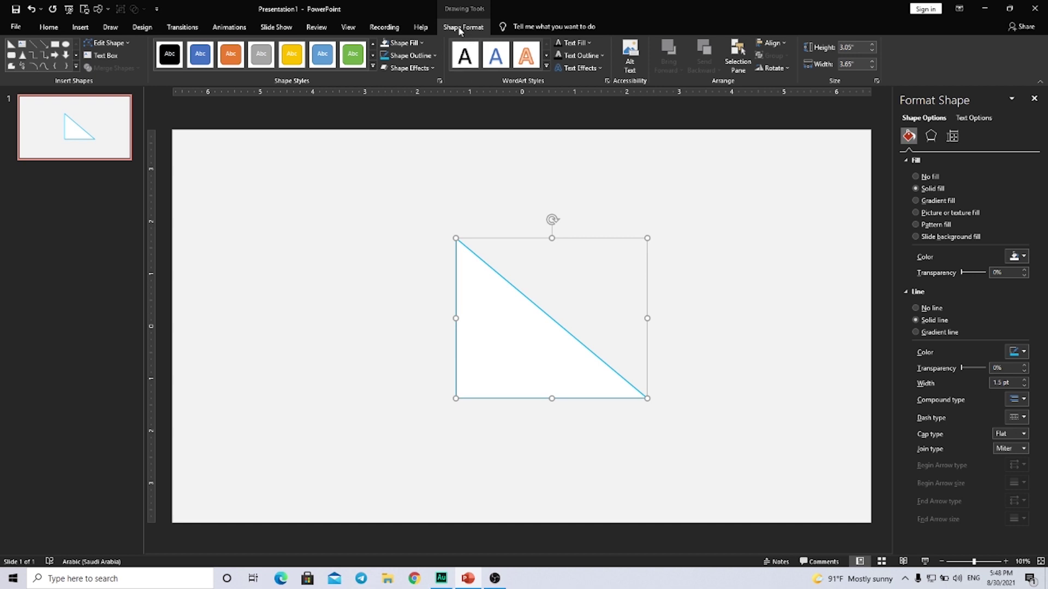
Flip the triangle horizontally and move it down and right of centre
left_click(784, 69)
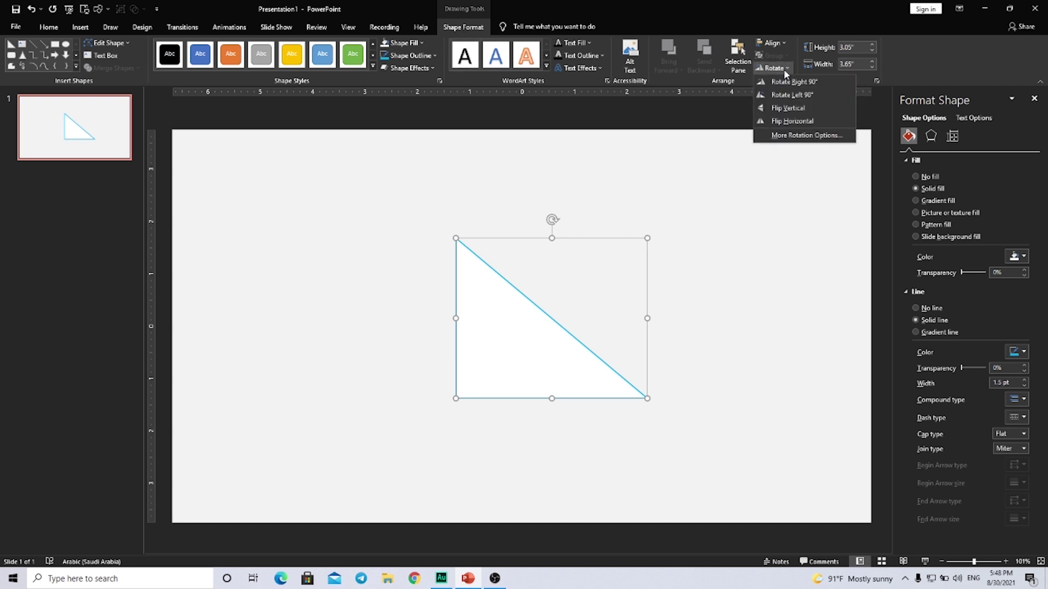
left_click(783, 122)
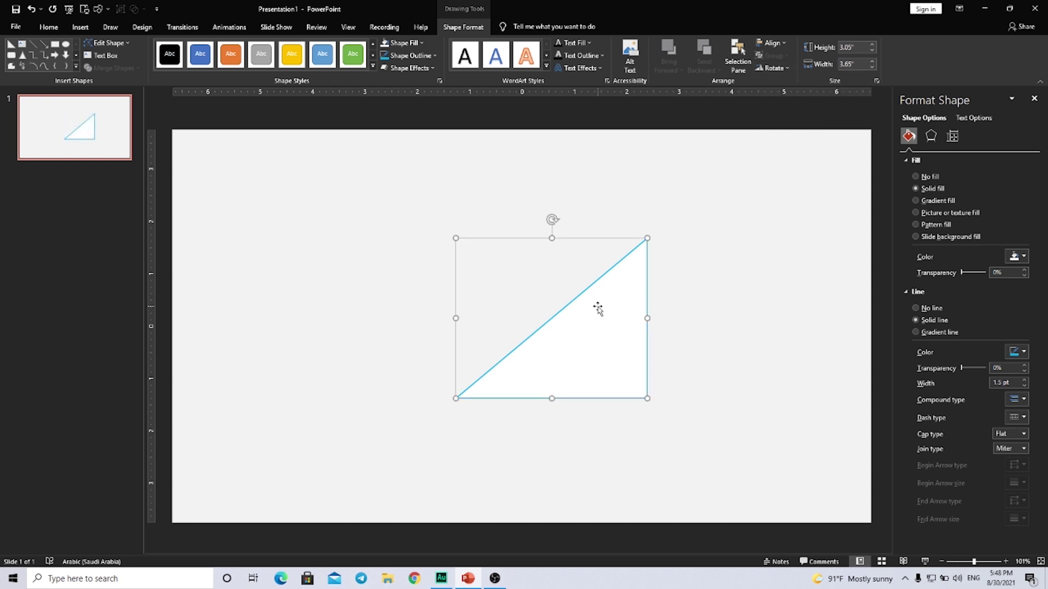
mouse_move(596, 307)
left_mouse_down()
mouse_move(645, 345)
mouse_move(738, 377)
left_mouse_up()
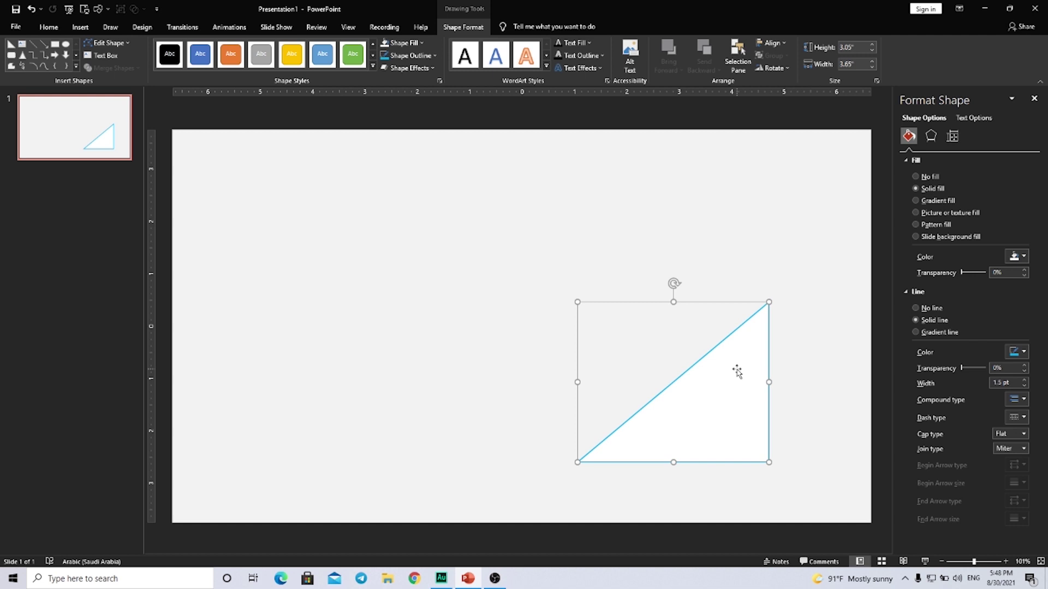
left_click_drag(737, 371, 673, 367)
Draw a 0.92" by 2.43" rectangle over the triangle's top-right corner
left_click(80, 27)
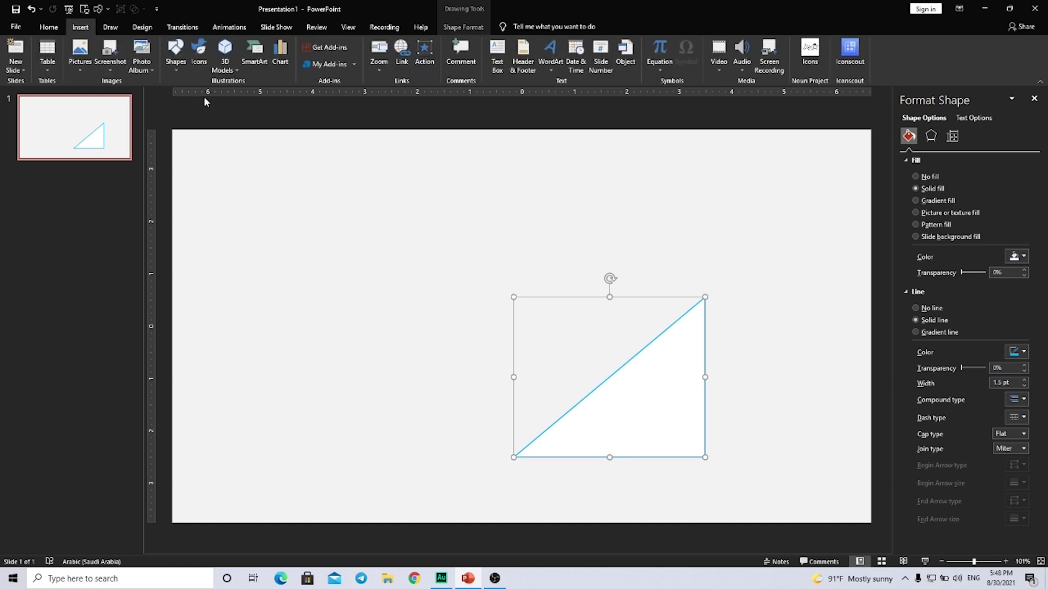
left_click(175, 75)
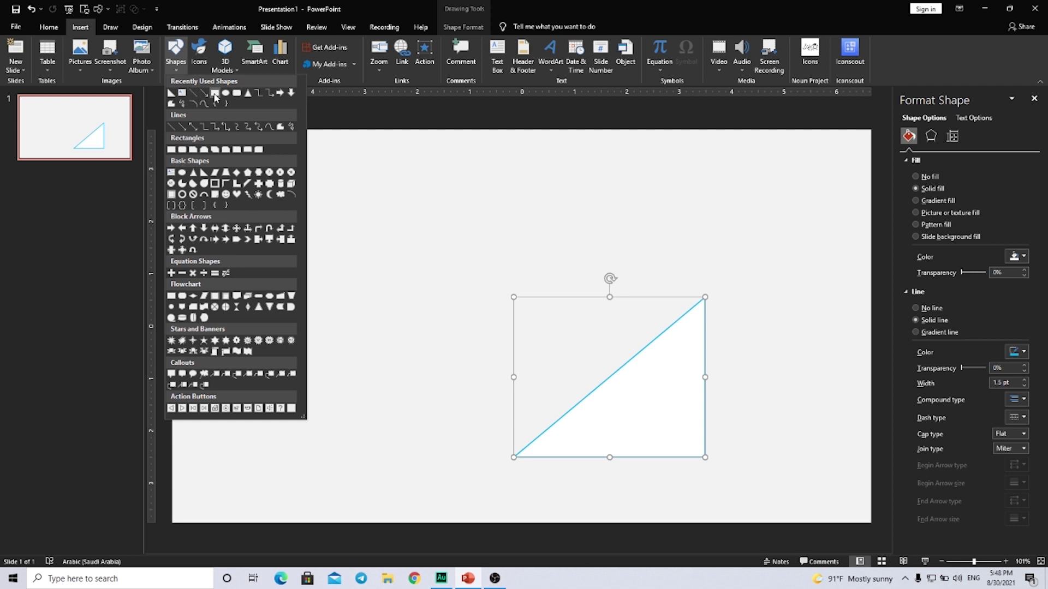
left_click(215, 93)
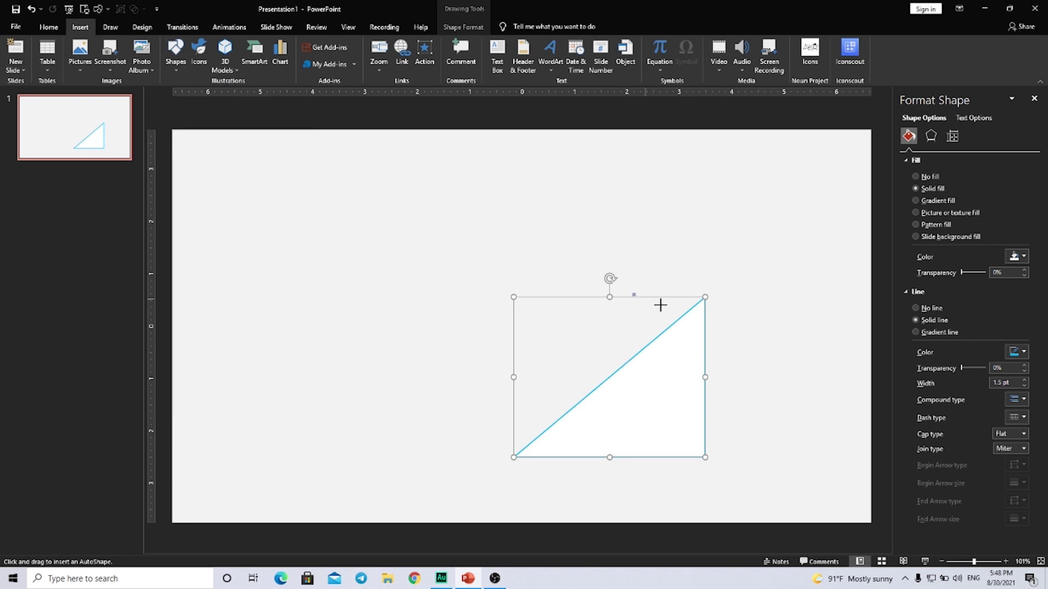
left_click_drag(661, 305, 756, 340)
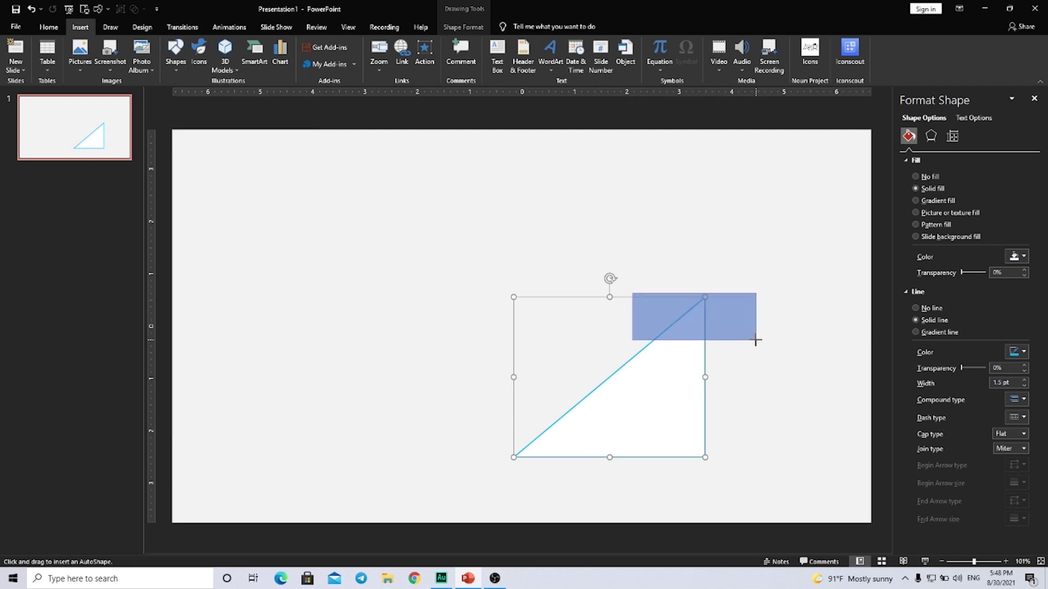
left_click_drag(756, 340, 756, 341)
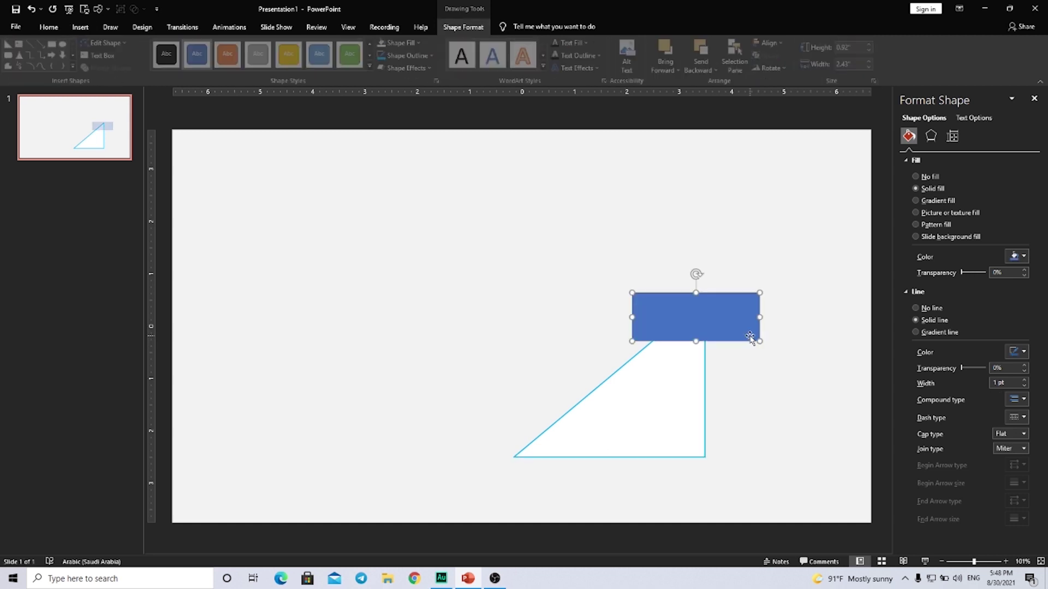
scroll(755, 341, "up", 2)
scroll(755, 341, "up", 3)
scroll(692, 351, "up", 4)
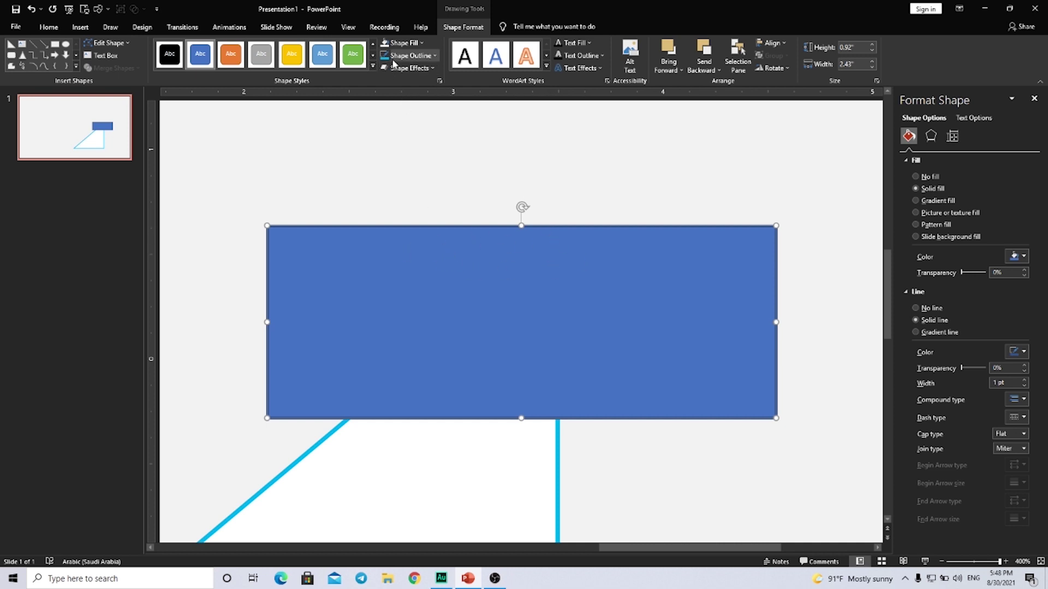
Remove the rectangle's outline and set its fill transparency to 38%
left_click(411, 56)
left_click(395, 174)
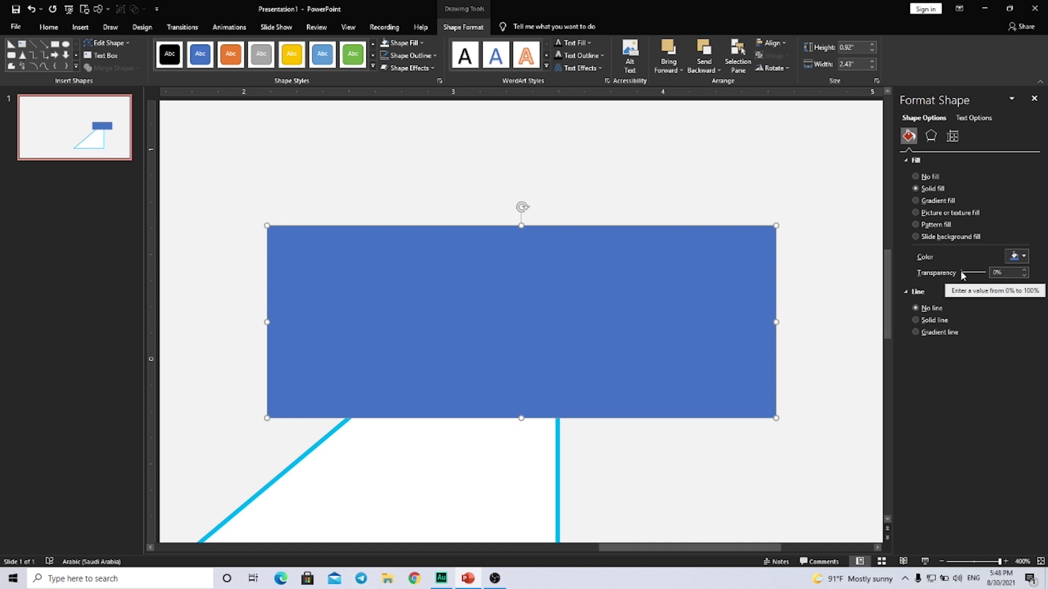
left_click_drag(963, 274, 971, 274)
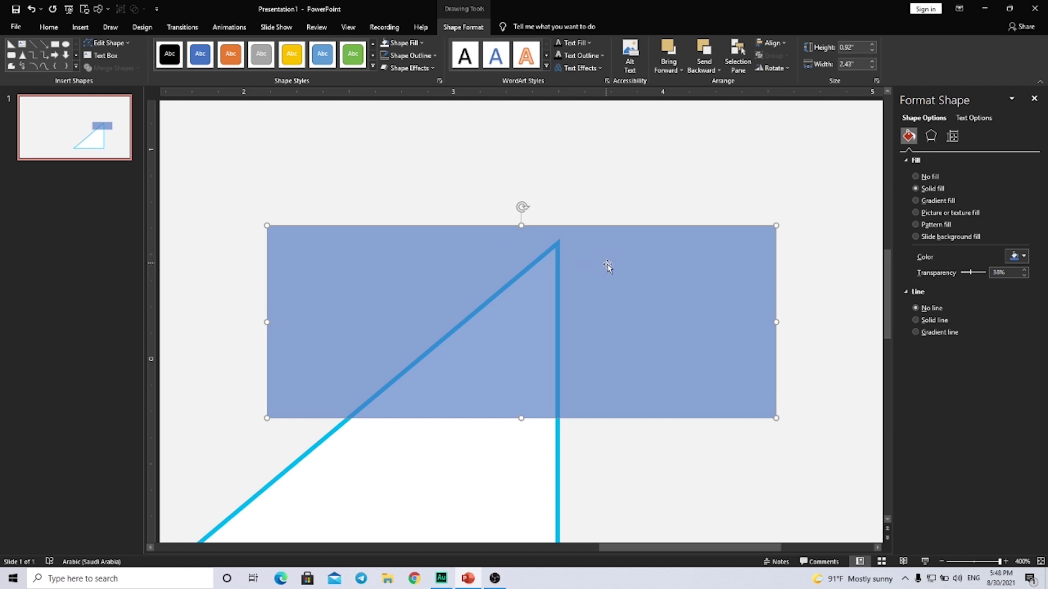
Move the rectangle so its top edge lines up with the triangle's apex
mouse_move(595, 254)
left_mouse_down()
mouse_move(598, 267)
mouse_move(634, 267)
left_mouse_up()
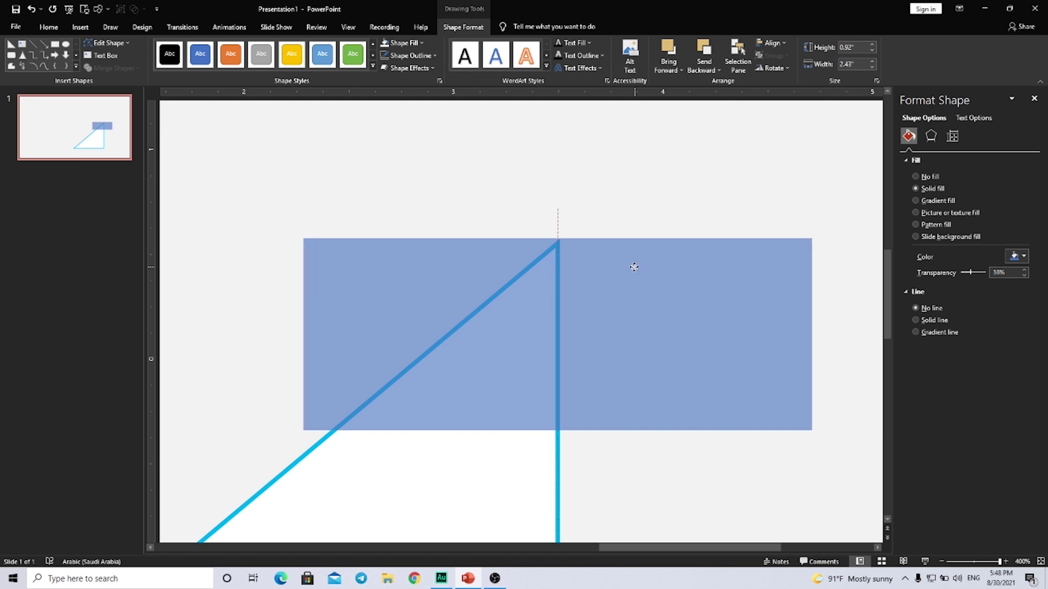
left_click_drag(633, 267, 615, 268)
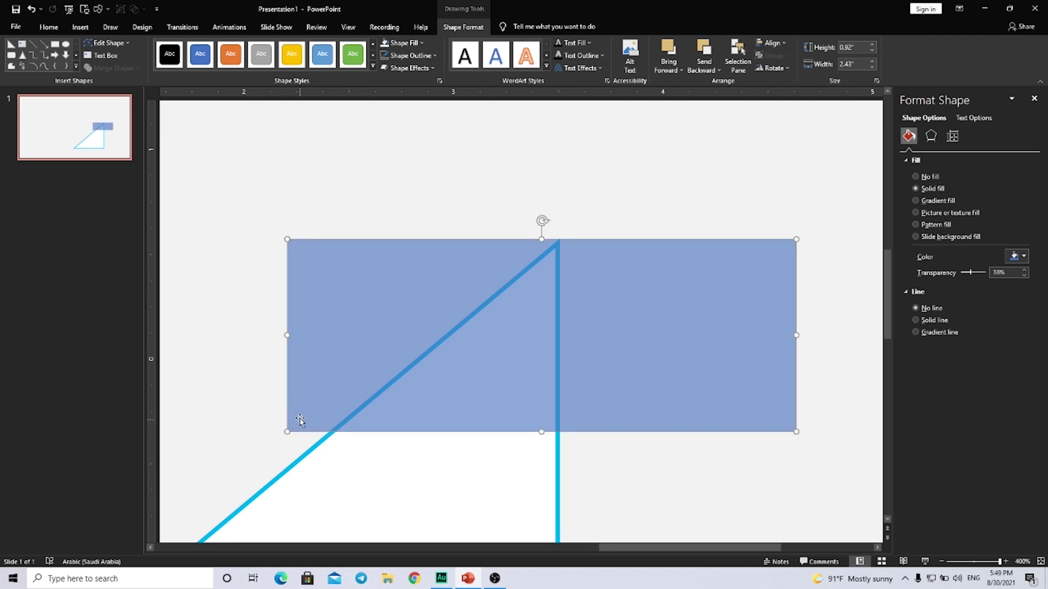
key("Escape")
Draw an outline-free 0.92" by 0.67" right triangle over the rectangle's left end
left_click(81, 25)
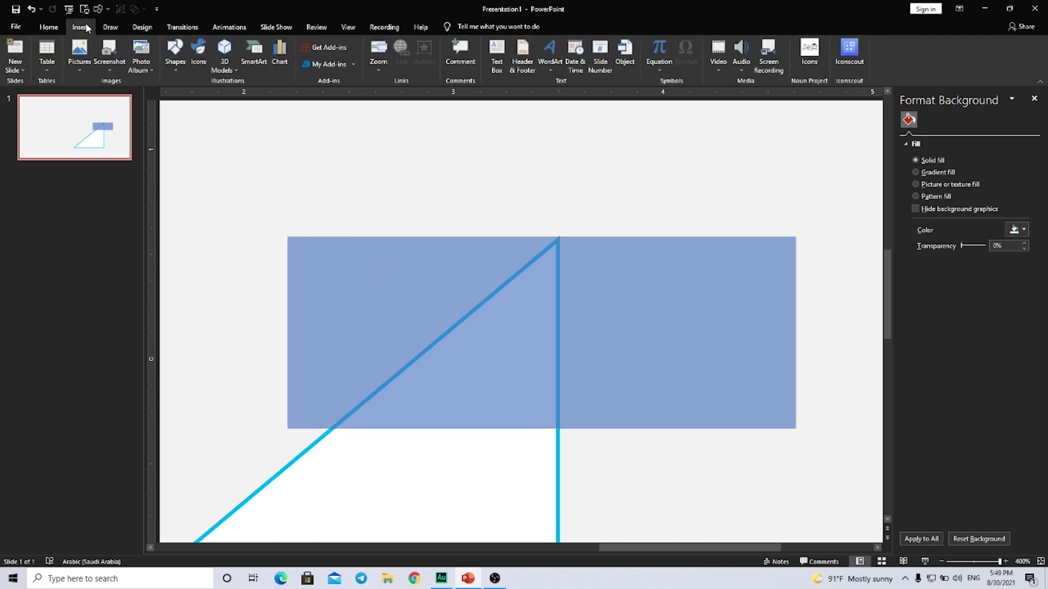
left_click(179, 64)
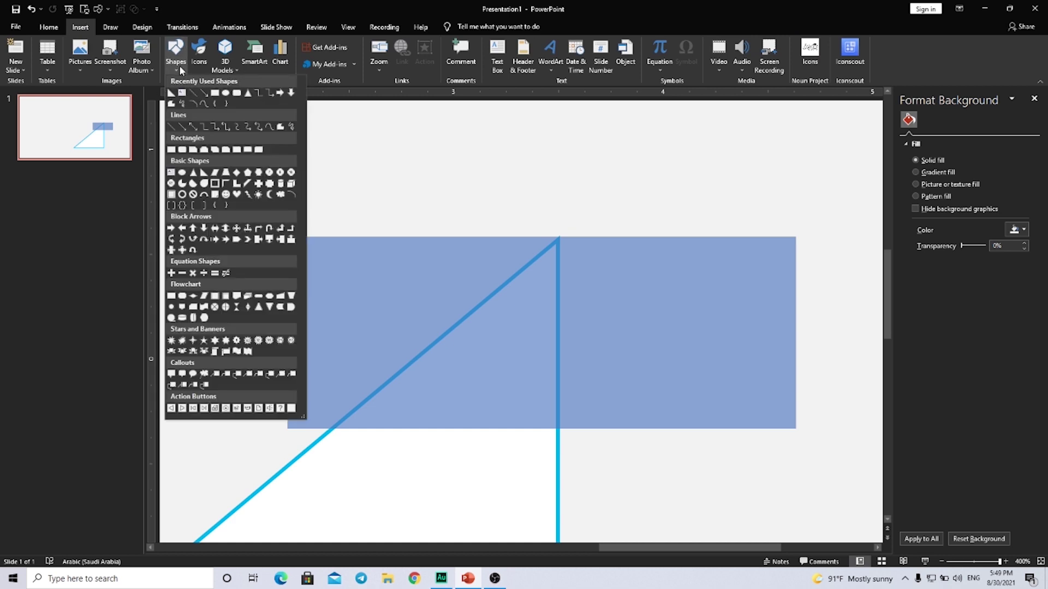
left_click(204, 183)
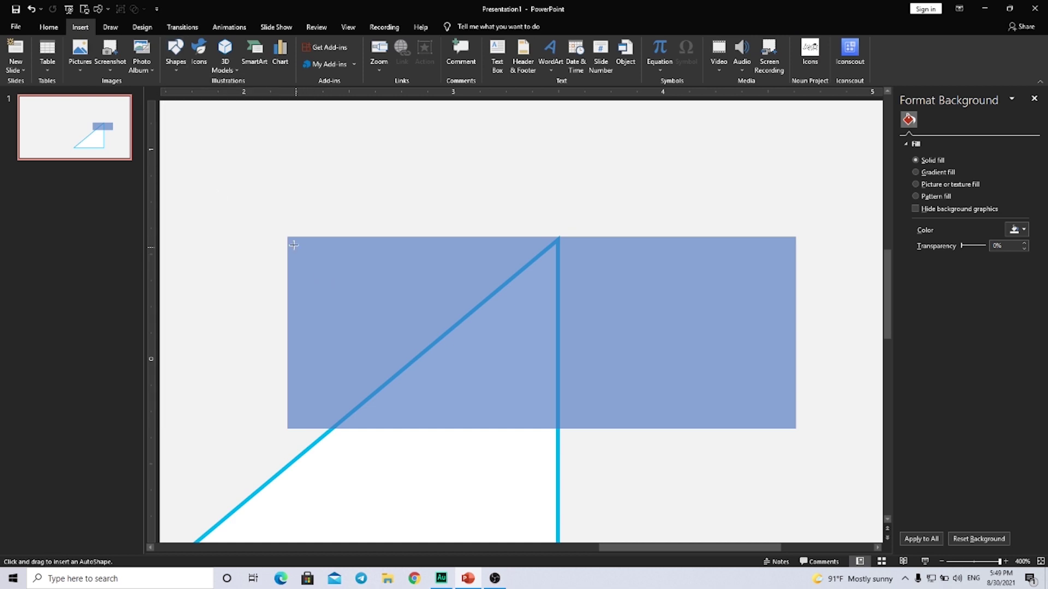
left_click_drag(287, 236, 407, 397)
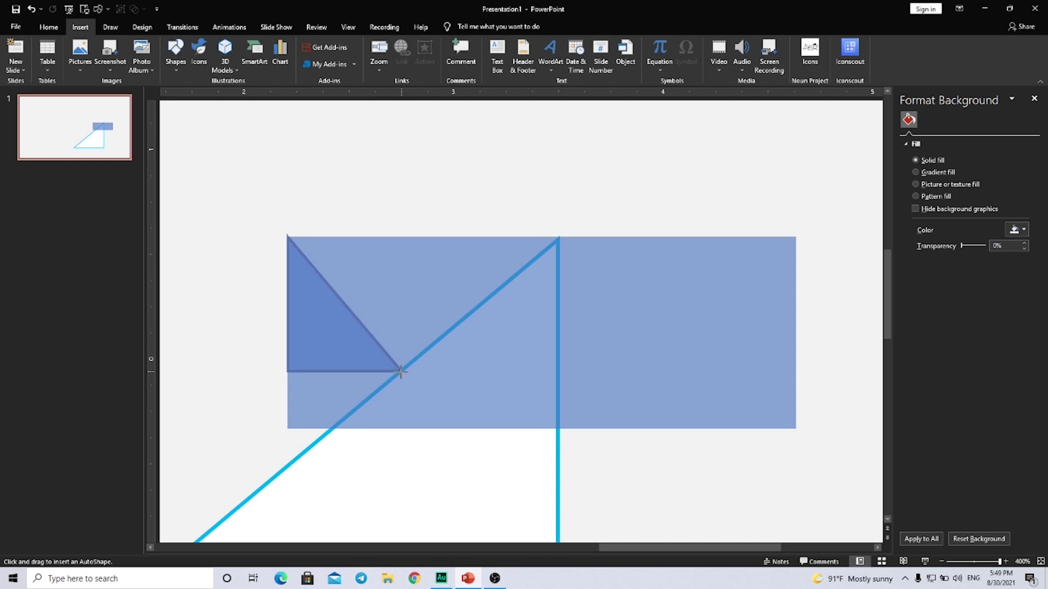
left_click_drag(407, 397, 428, 429)
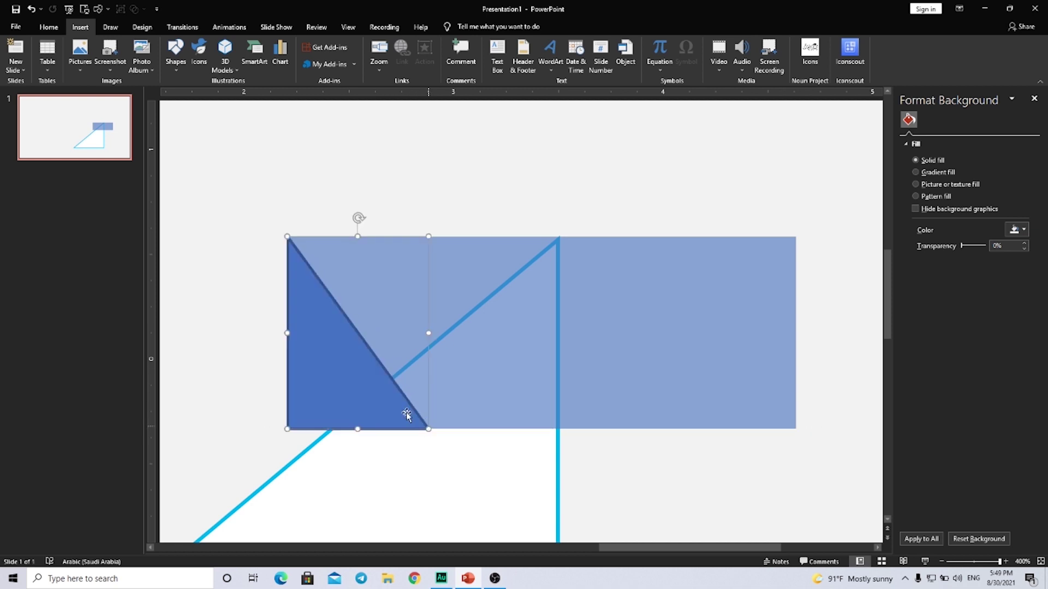
left_click(409, 55)
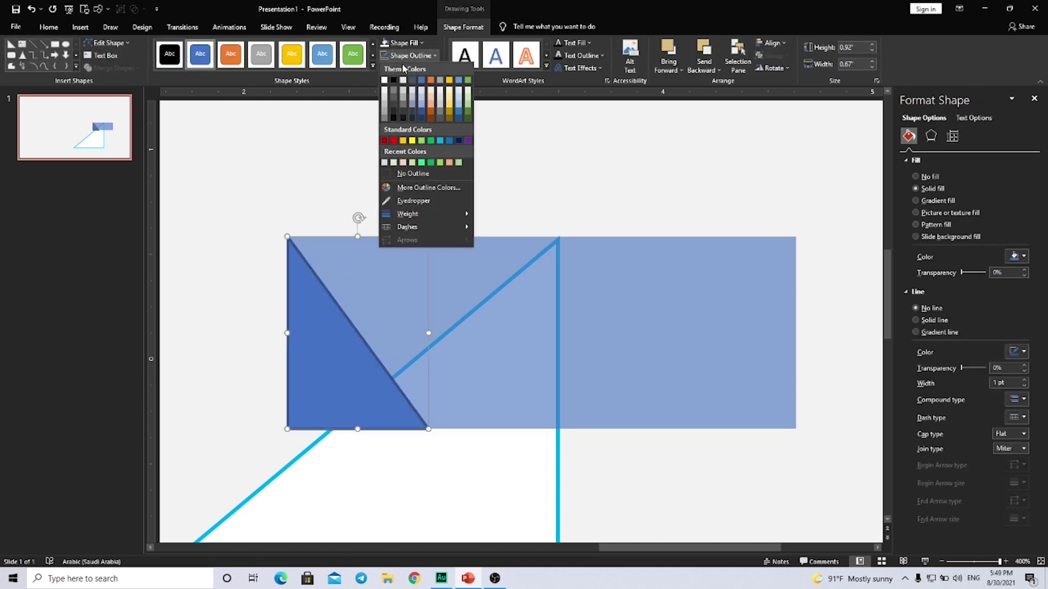
left_click(398, 173)
left_click(772, 68)
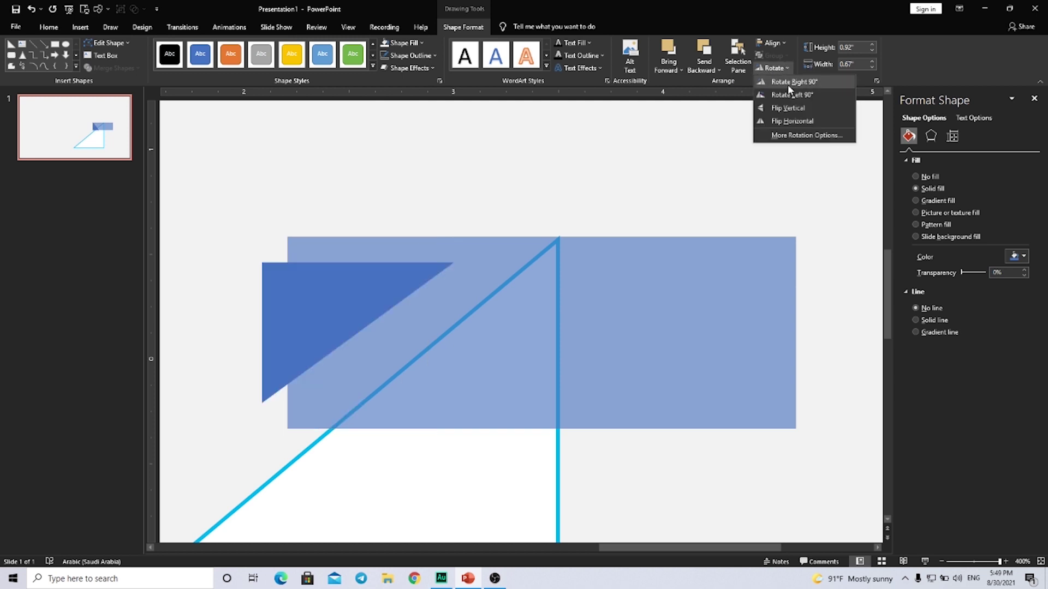
Rotate the small triangle 90° right and stretch it about 1.1" across the rectangle's full-height left end
left_click(788, 82)
left_click_drag(318, 292, 344, 266)
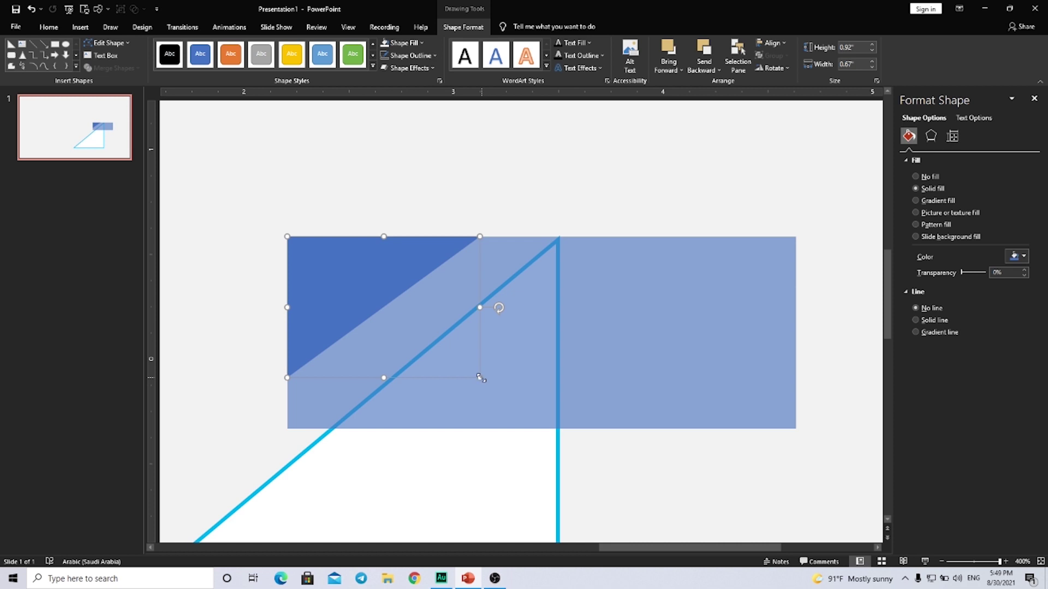
left_click_drag(480, 378, 496, 429)
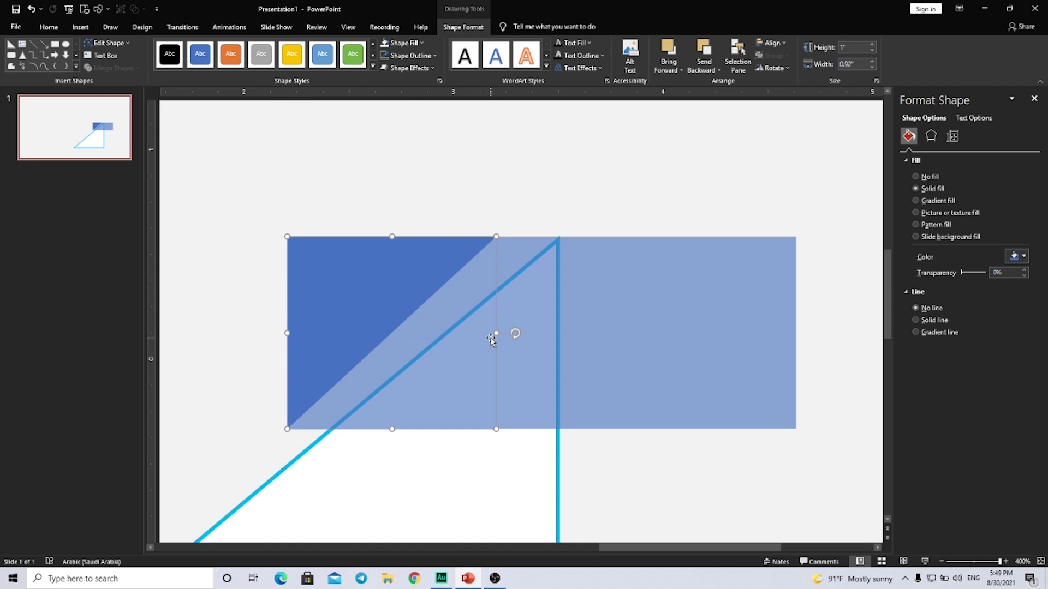
left_click_drag(493, 333, 516, 333)
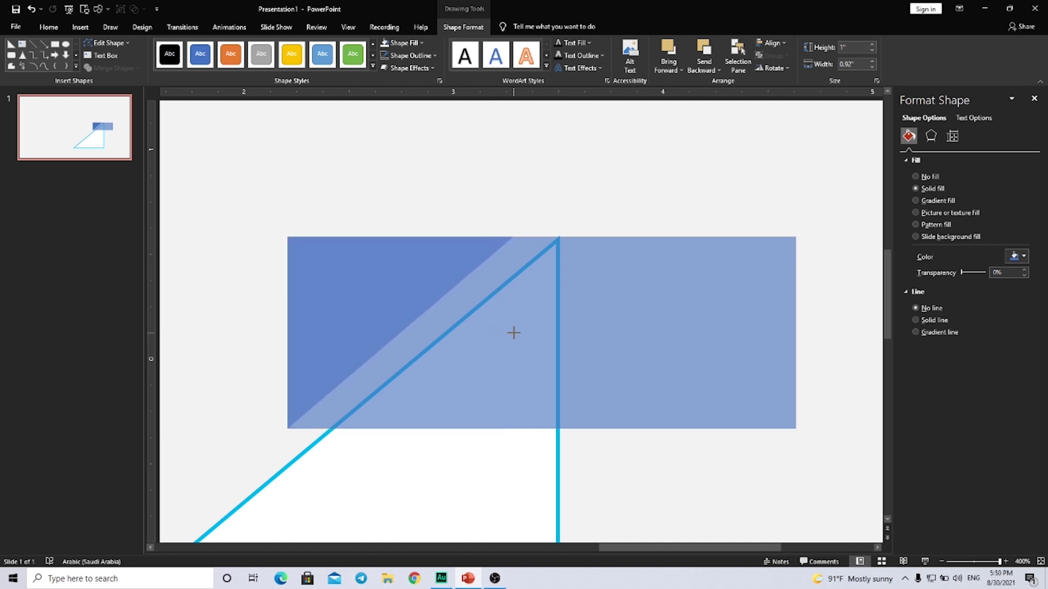
left_click_drag(517, 333, 516, 333)
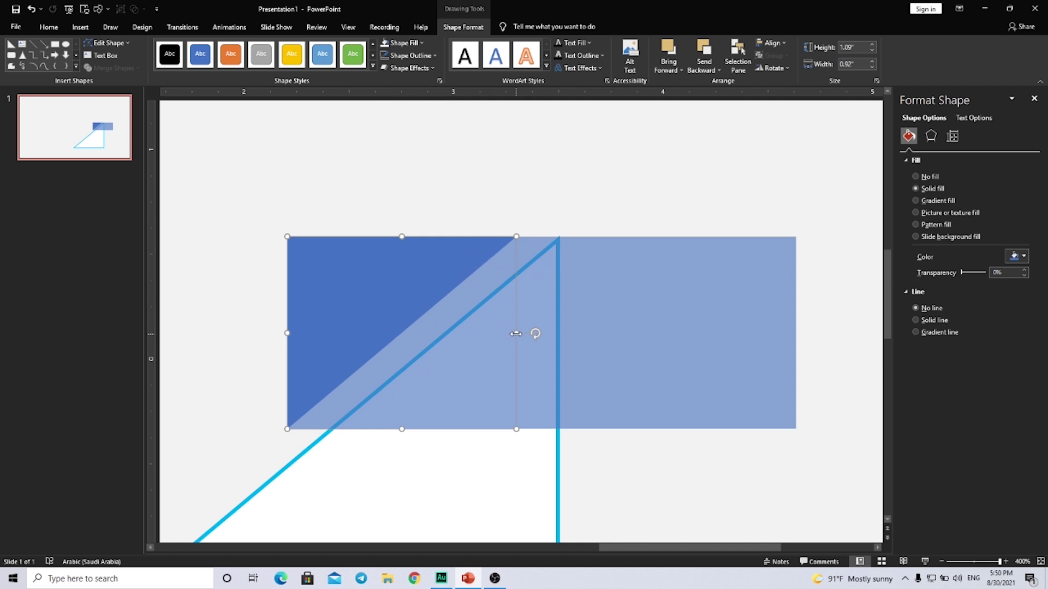
mouse_move(516, 334)
left_mouse_down()
mouse_move(539, 331)
mouse_move(519, 310)
left_mouse_up()
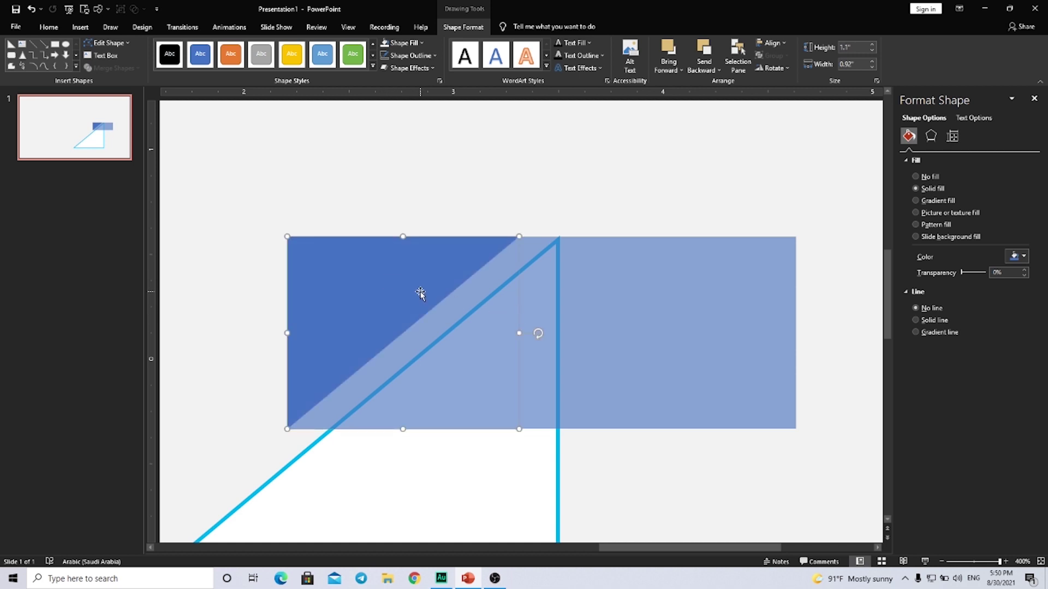
left_click(697, 308)
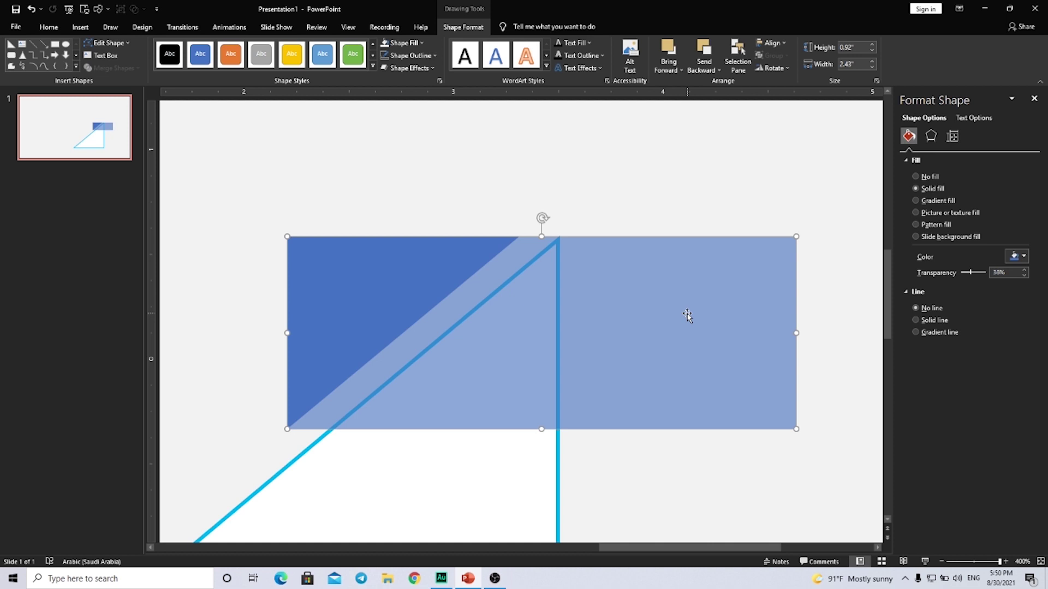
Subtract the triangle from the rectangle using Merge Shapes, leaving a slanted left edge
left_click(372, 276, "shift")
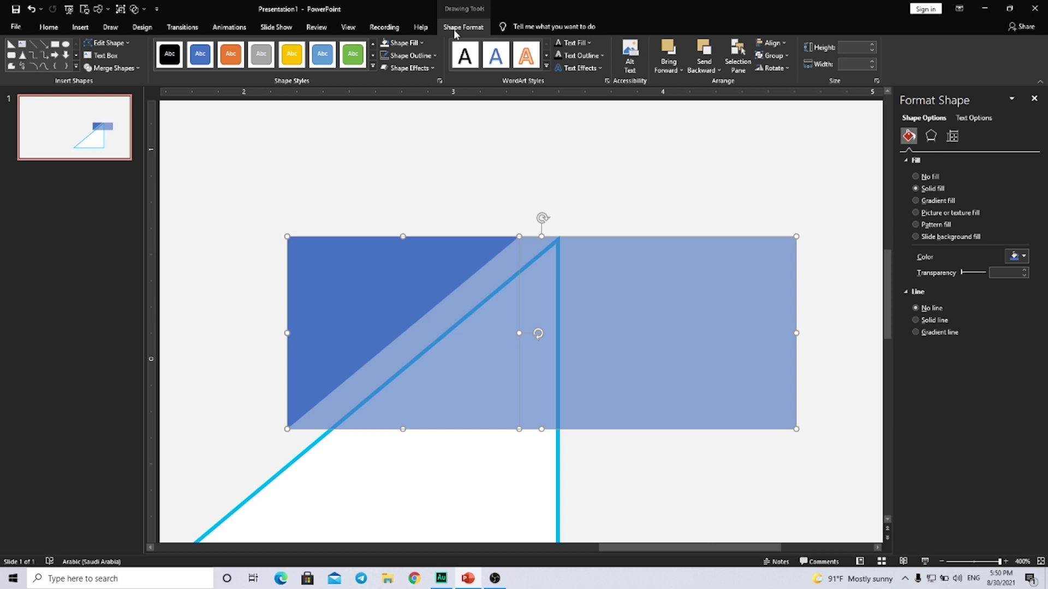
left_click(115, 67)
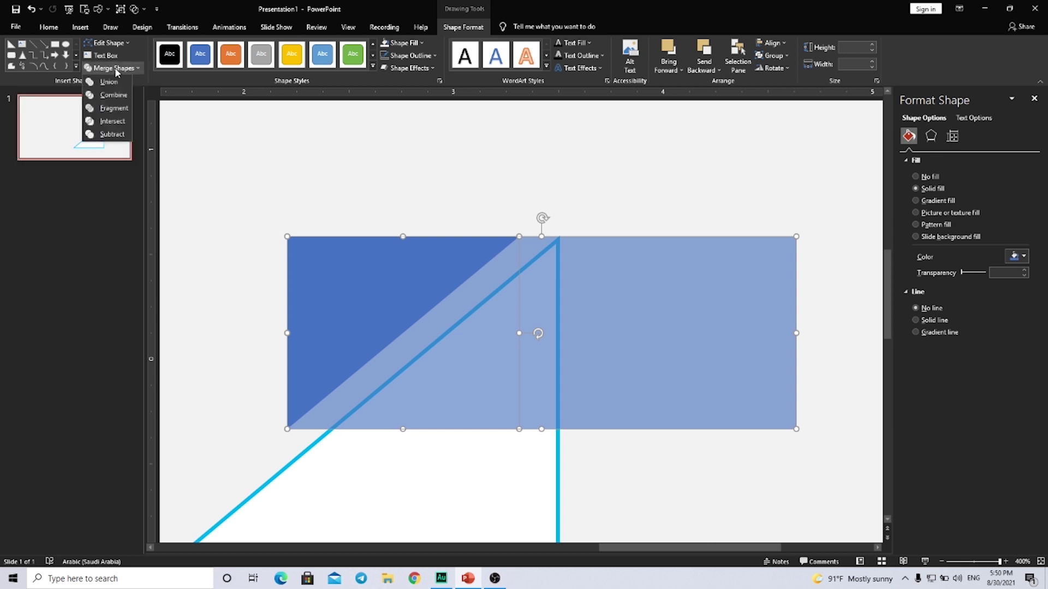
left_click(105, 135)
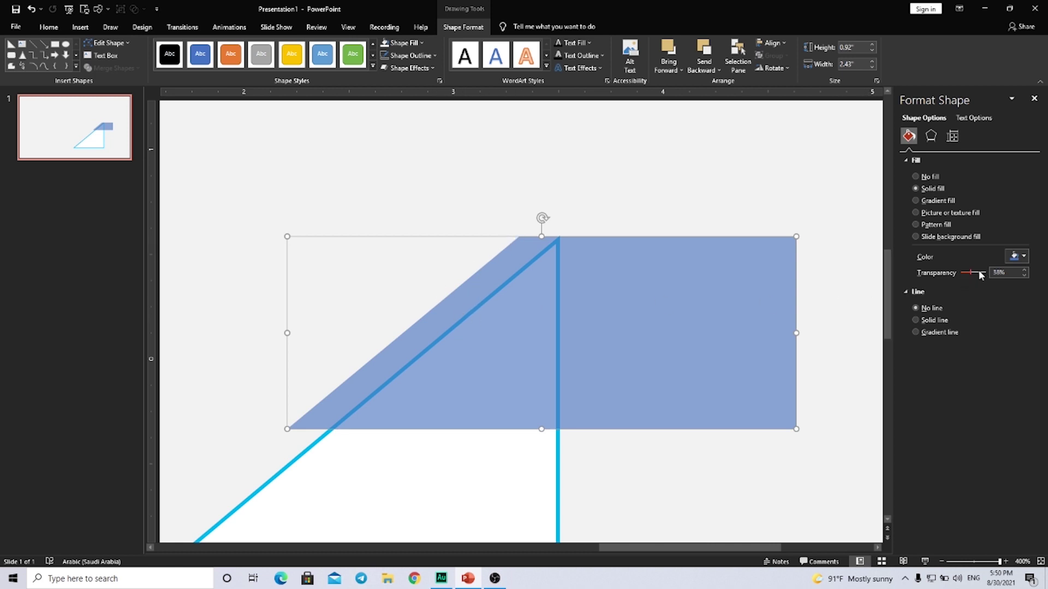
Set the merged shape to 0% transparency and fill it light blue
left_click_drag(971, 271, 961, 270)
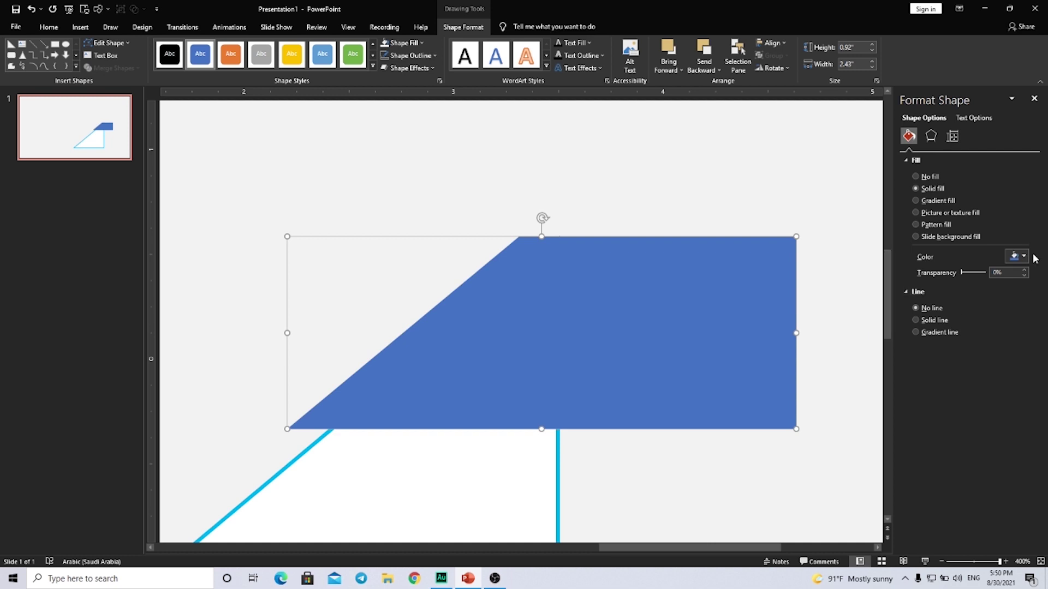
left_click(1016, 256)
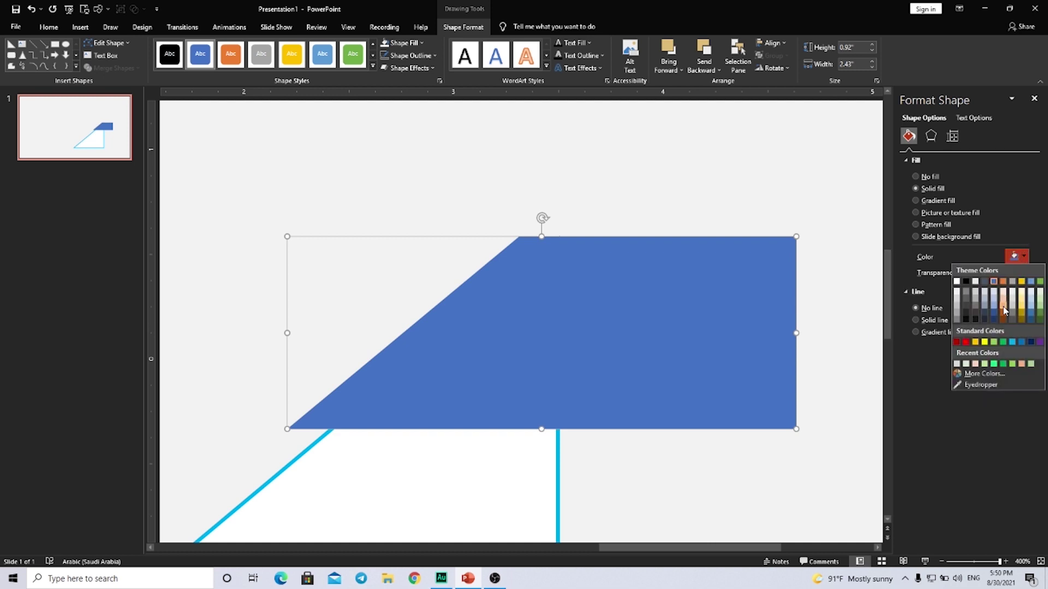
left_click(1012, 341)
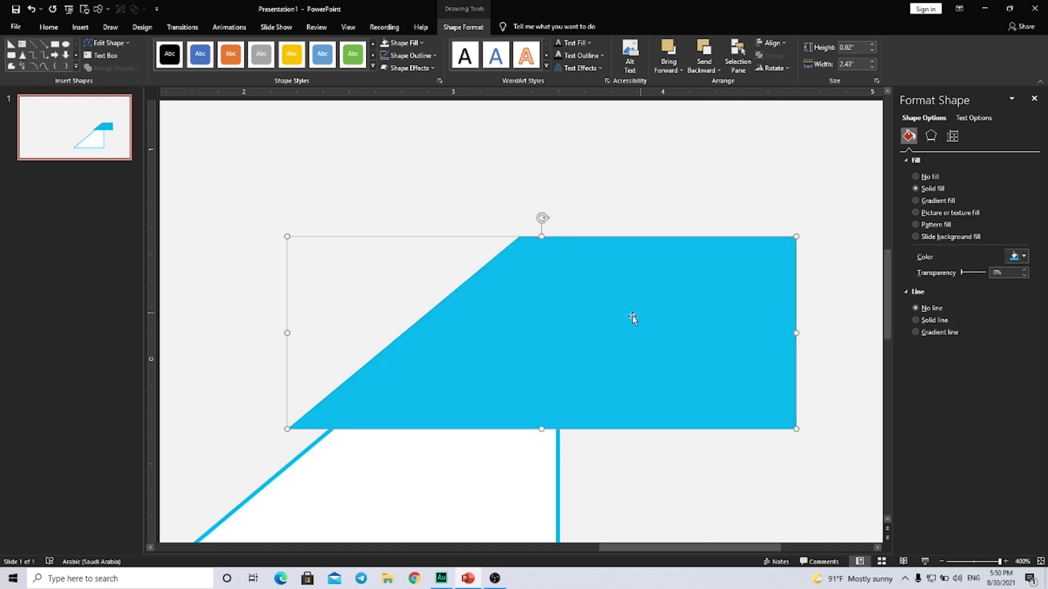
Draw a small outline-free black right triangle at the banner's bottom-left corner
left_click(80, 27)
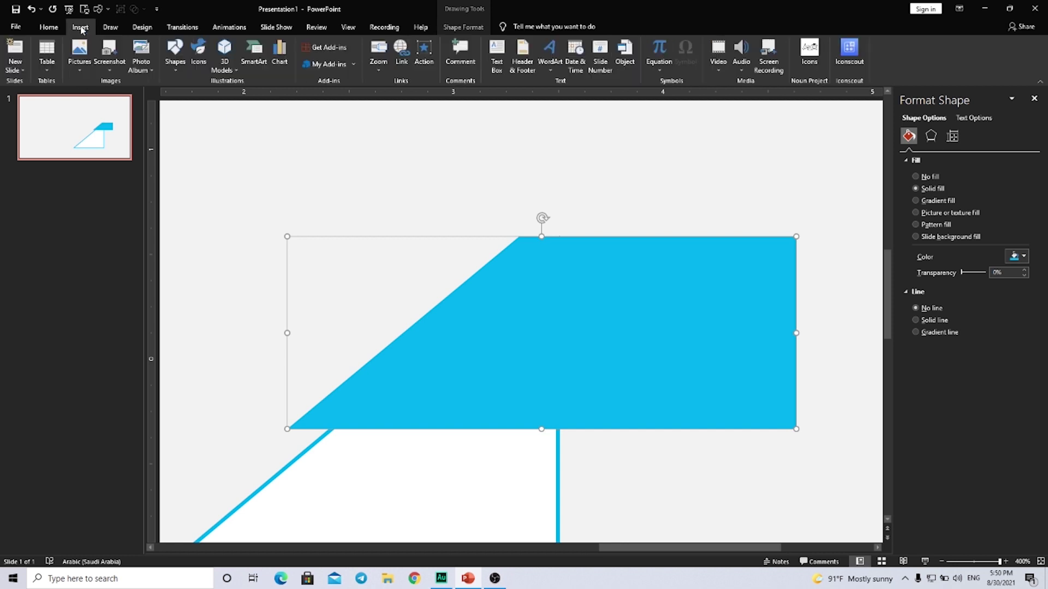
left_click(176, 53)
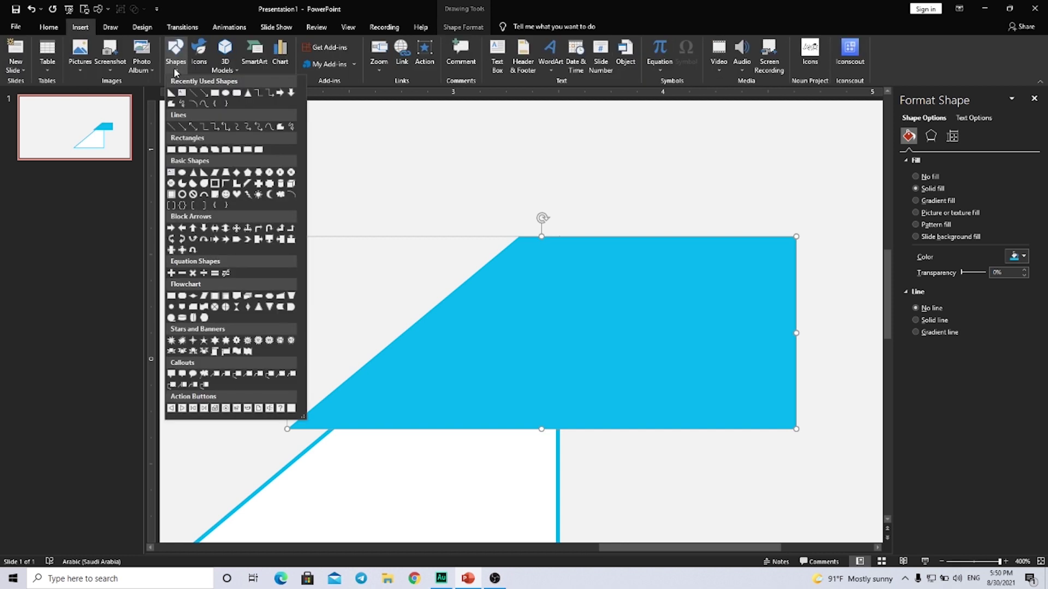
left_click(205, 183)
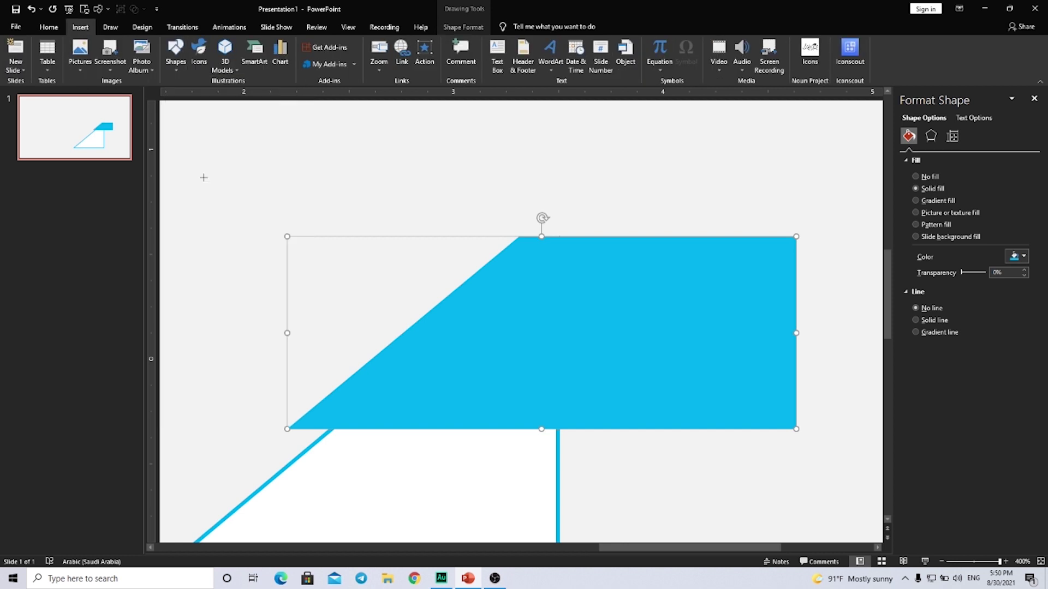
left_click_drag(285, 431, 336, 459)
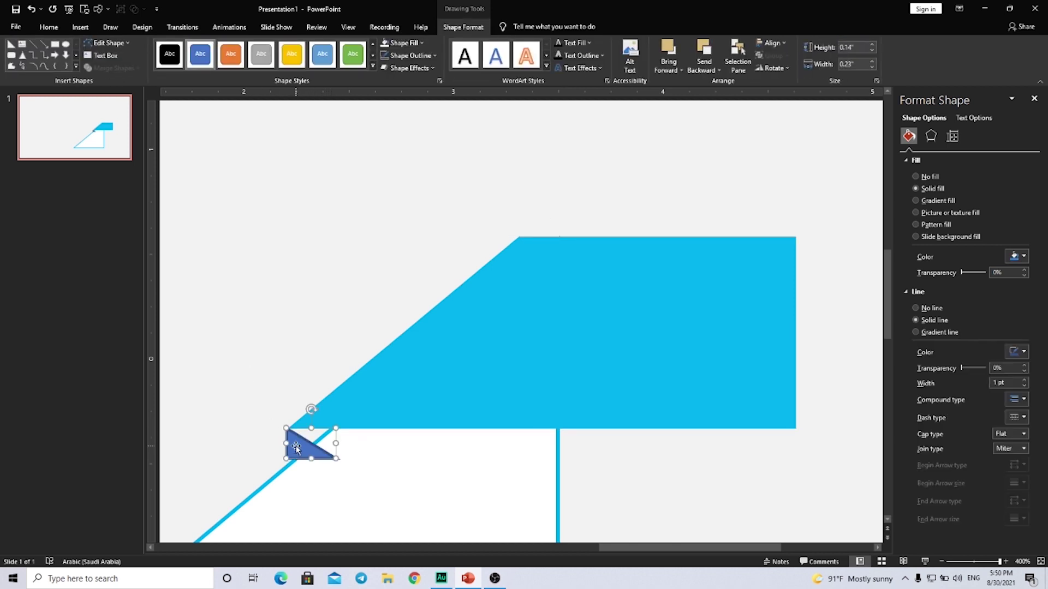
left_click_drag(296, 450, 297, 448)
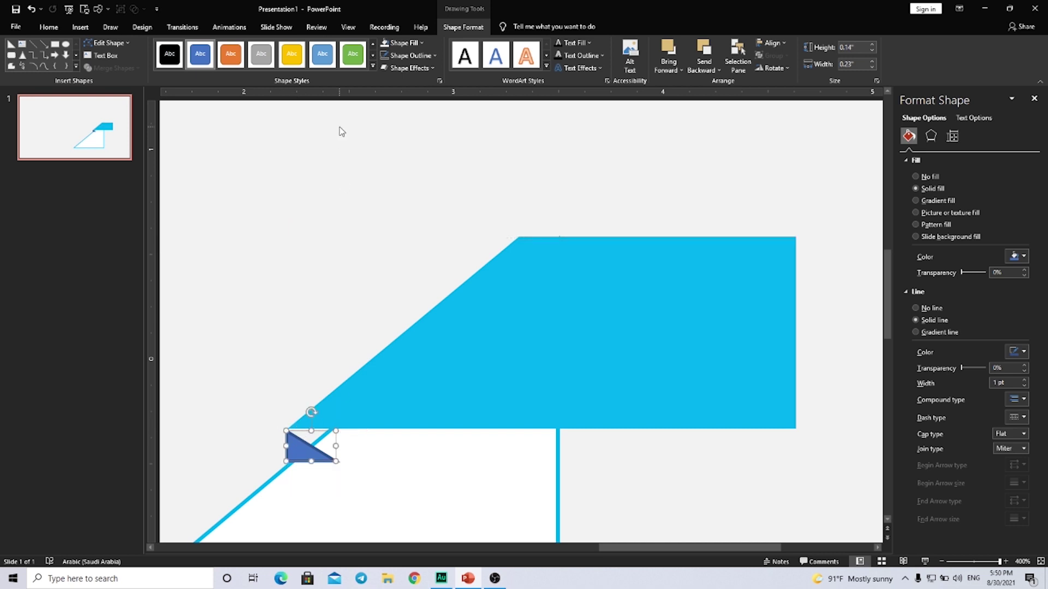
left_click(406, 56)
left_click(400, 175)
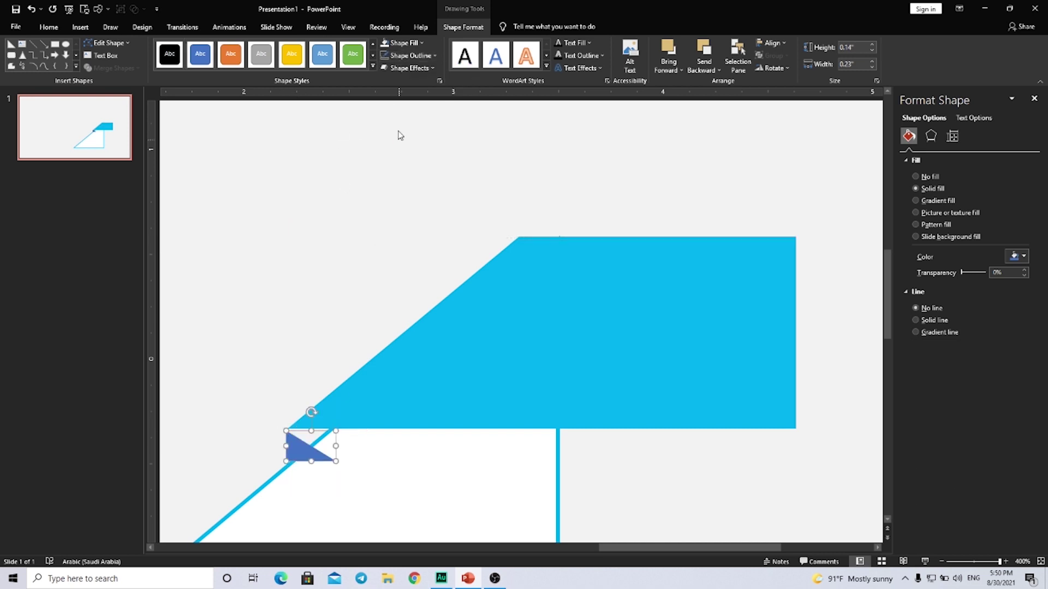
left_click(403, 42)
left_click(397, 68)
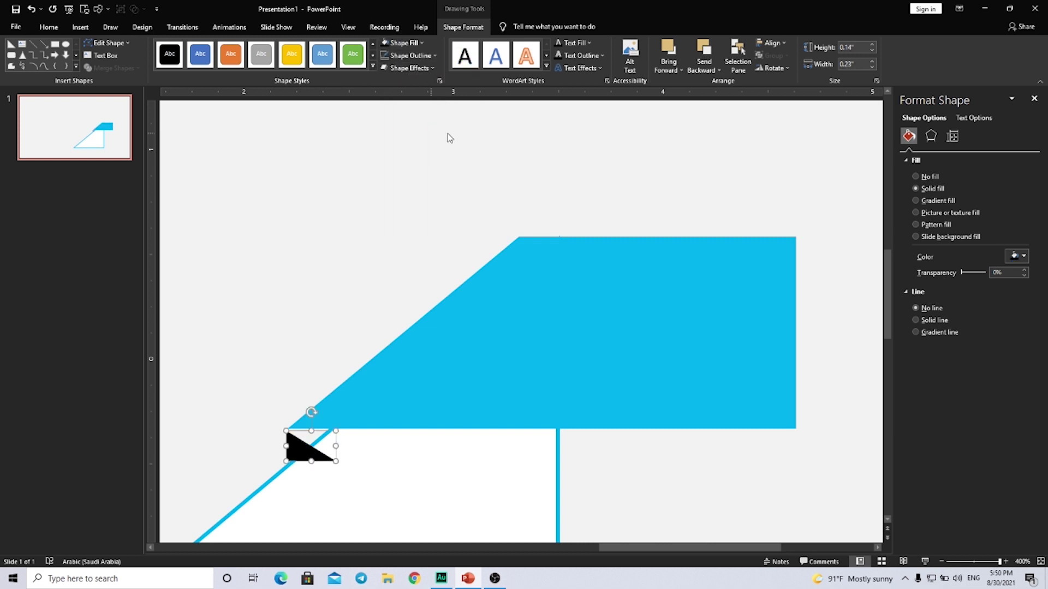
Flip the black triangle vertically, tuck it under the banner's corner, and send it to back
left_click(772, 68)
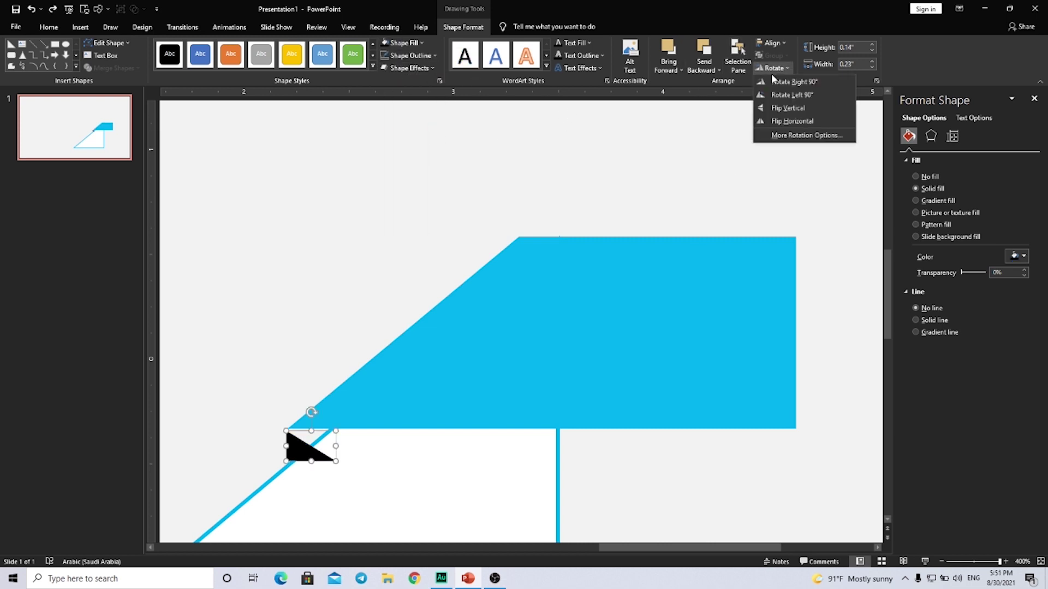
left_click(781, 107)
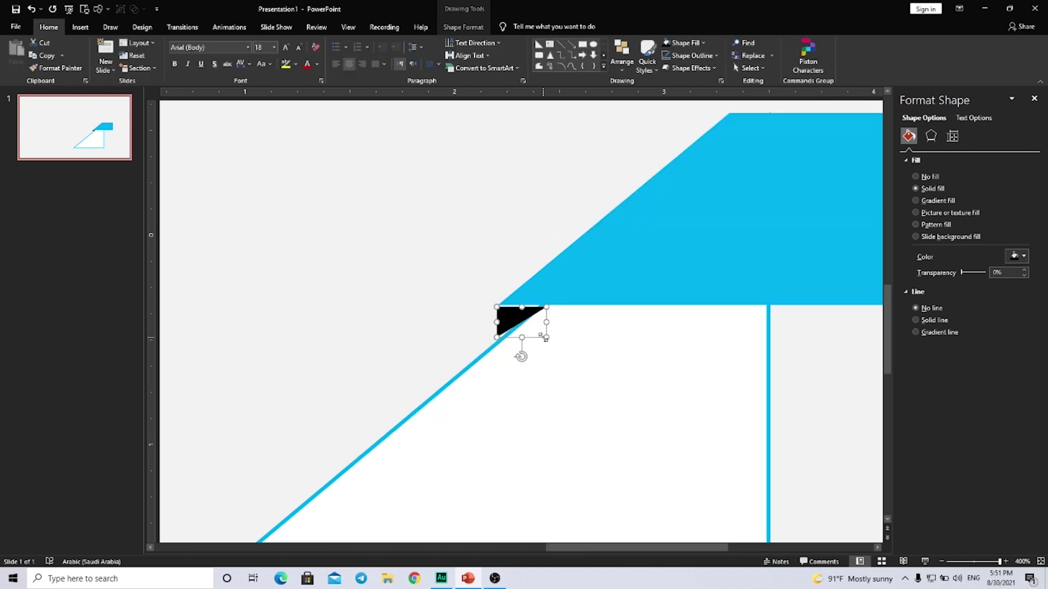
left_click_drag(546, 337, 567, 358)
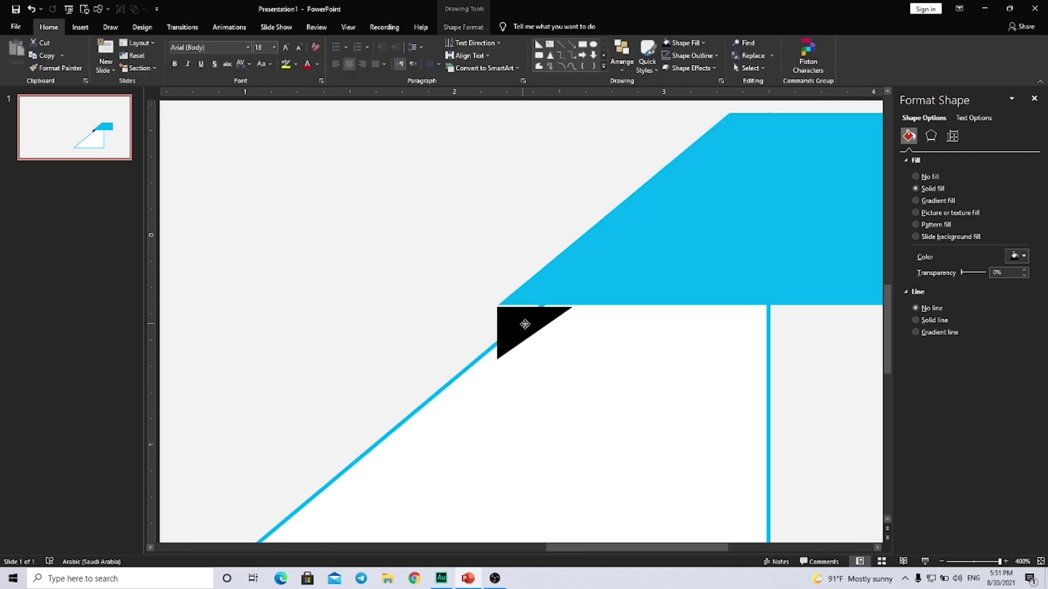
left_click_drag(526, 323, 522, 321)
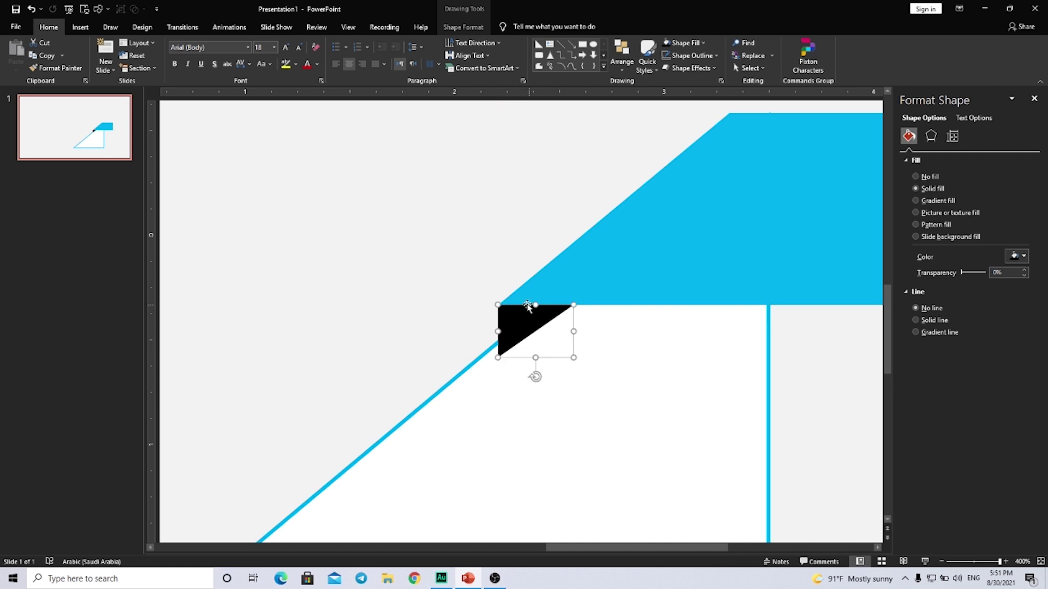
left_click(453, 27)
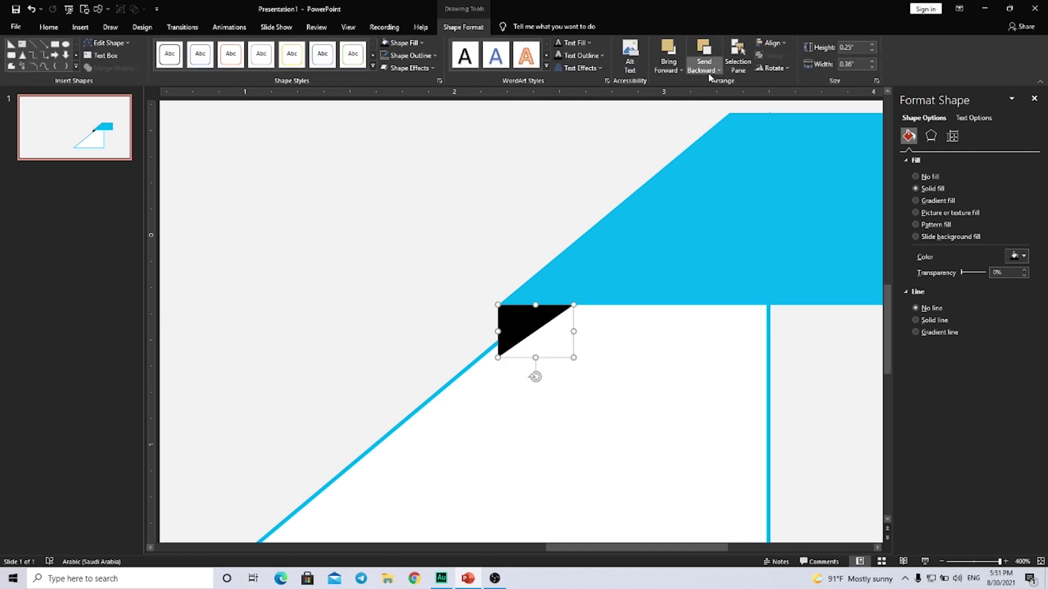
left_click(711, 76)
left_click(708, 96)
left_click(493, 251)
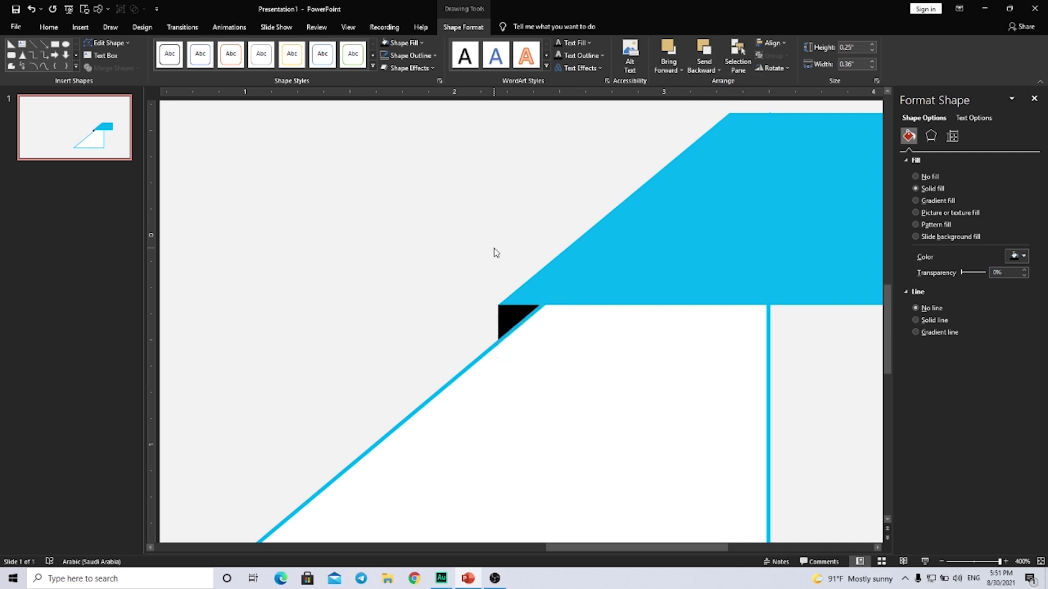
scroll(454, 258, "down", 5)
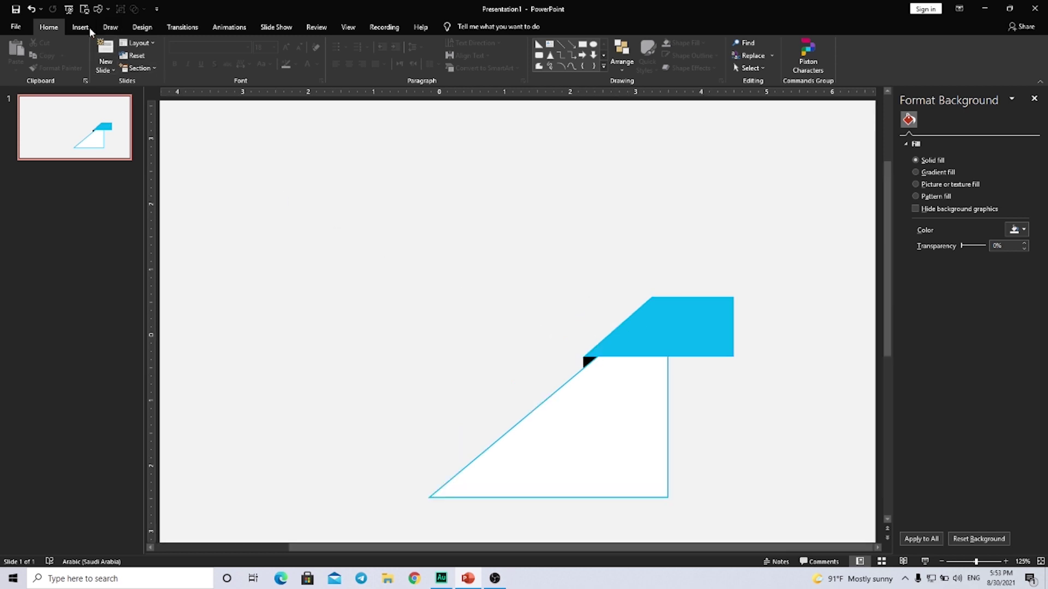
Draw an outline-free light-blue triangle at the banner's right end
left_click(80, 27)
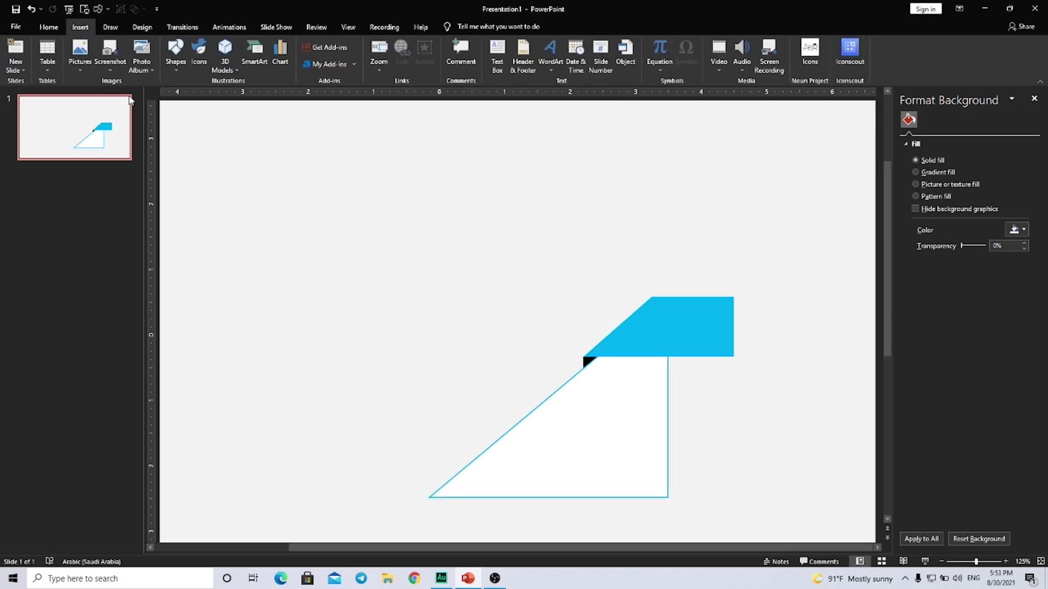
left_click(174, 76)
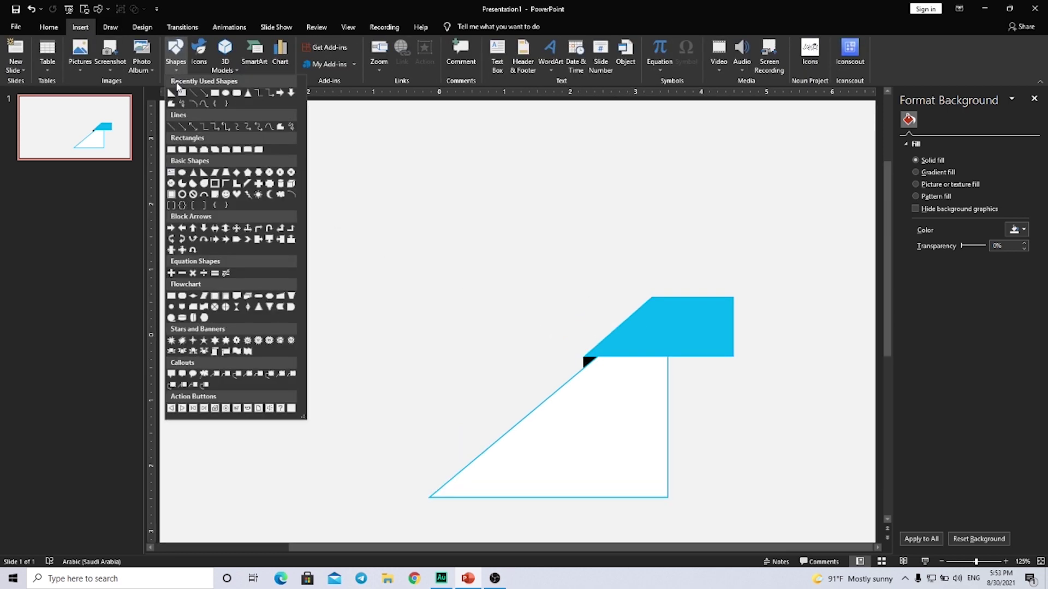
left_click(195, 175)
mouse_move(734, 287)
left_mouse_down()
mouse_move(822, 363)
mouse_move(764, 334)
left_mouse_up()
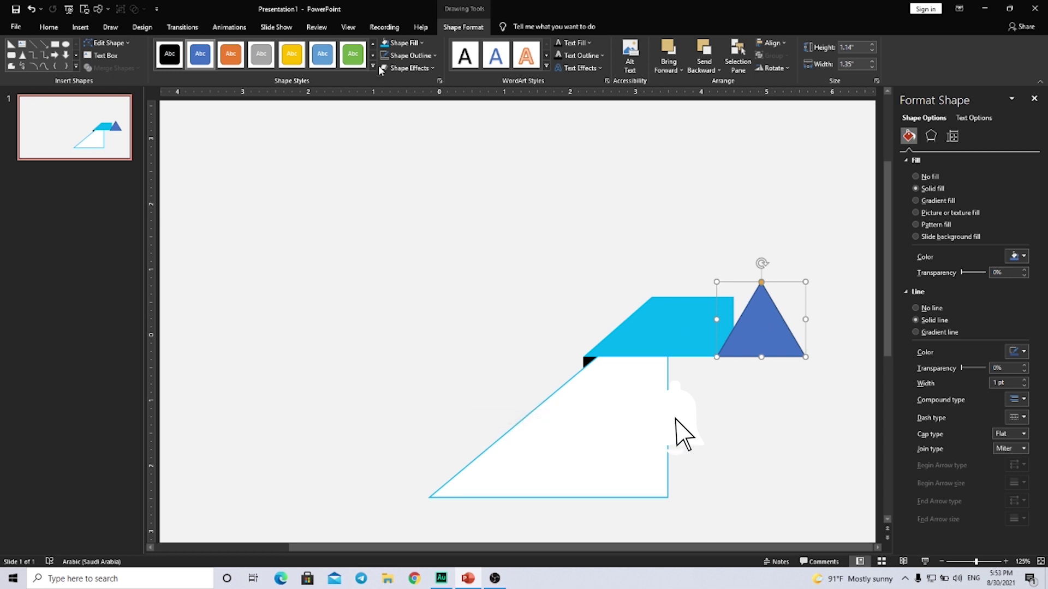
left_click(396, 60)
left_click(396, 172)
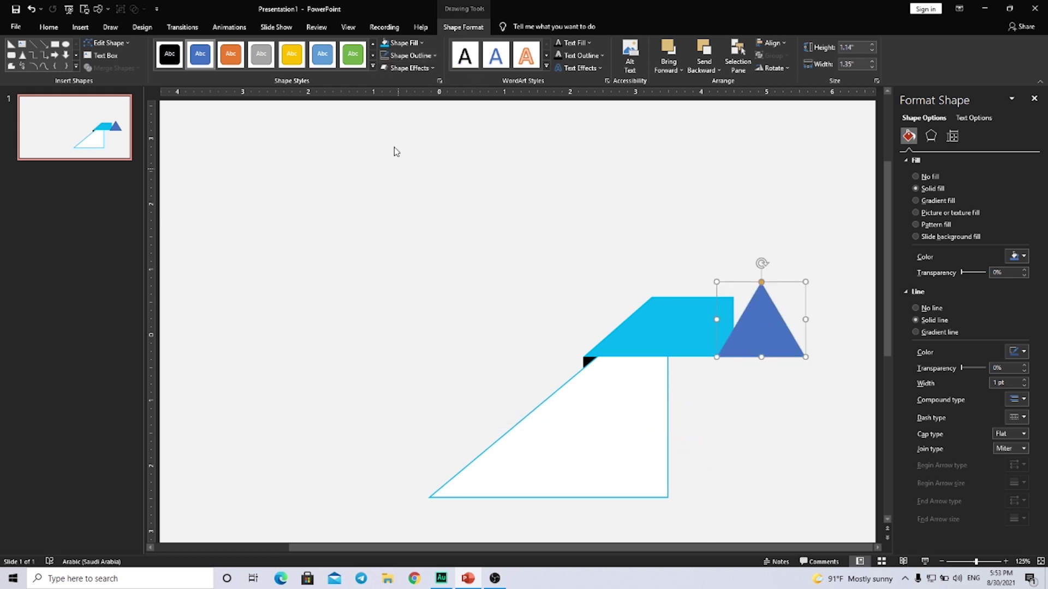
left_click(406, 43)
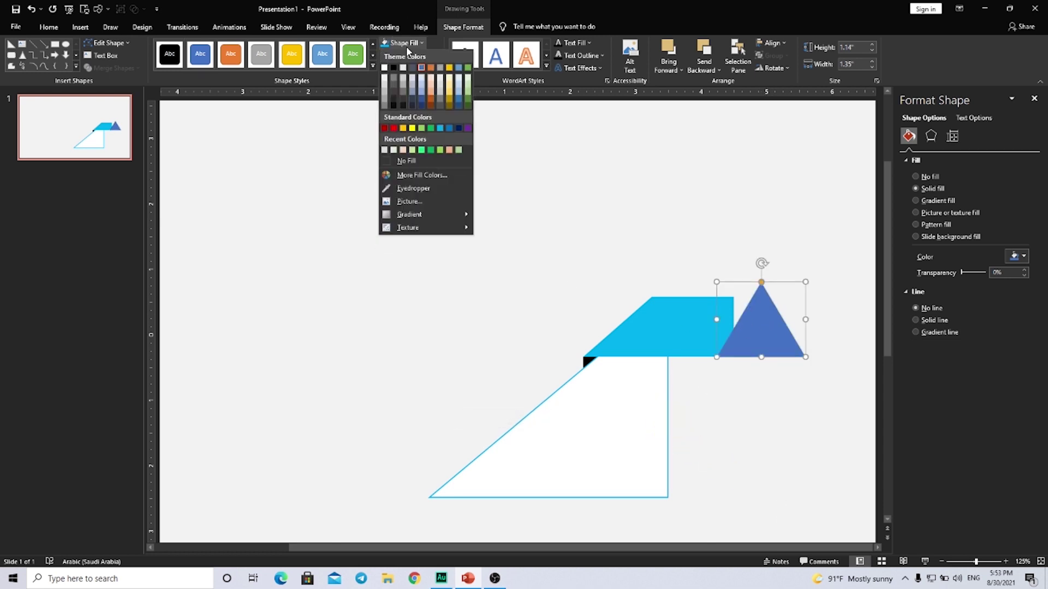
left_click(439, 126)
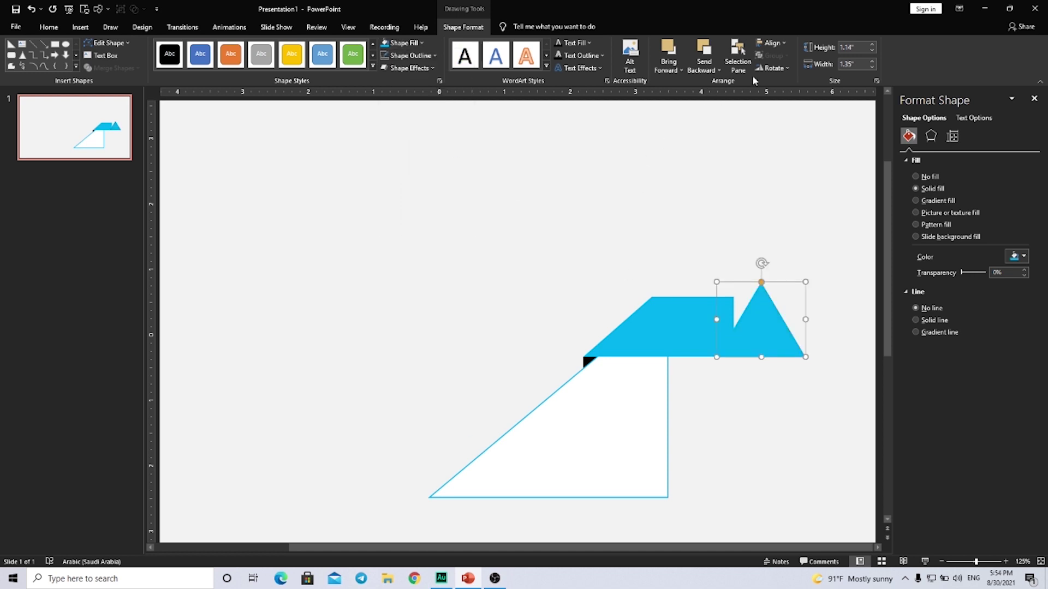
Rotate the triangle 90° right, shorten it, and butt it against the banner as an arrowhead
left_click(780, 69)
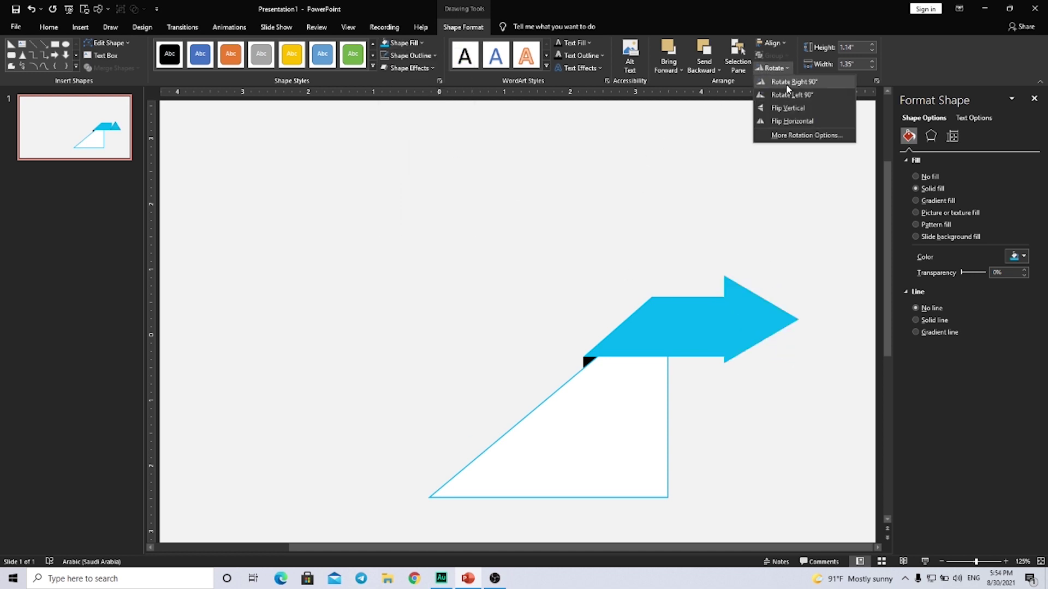
left_click(788, 85)
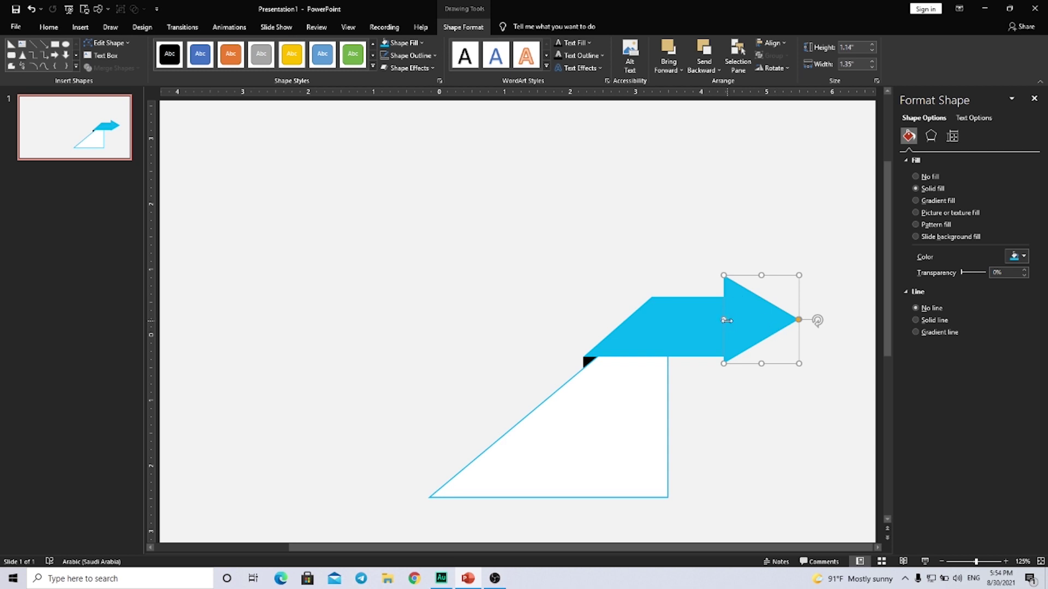
mouse_move(726, 321)
left_mouse_down()
mouse_move(746, 320)
mouse_move(724, 324)
mouse_move(733, 328)
left_mouse_up()
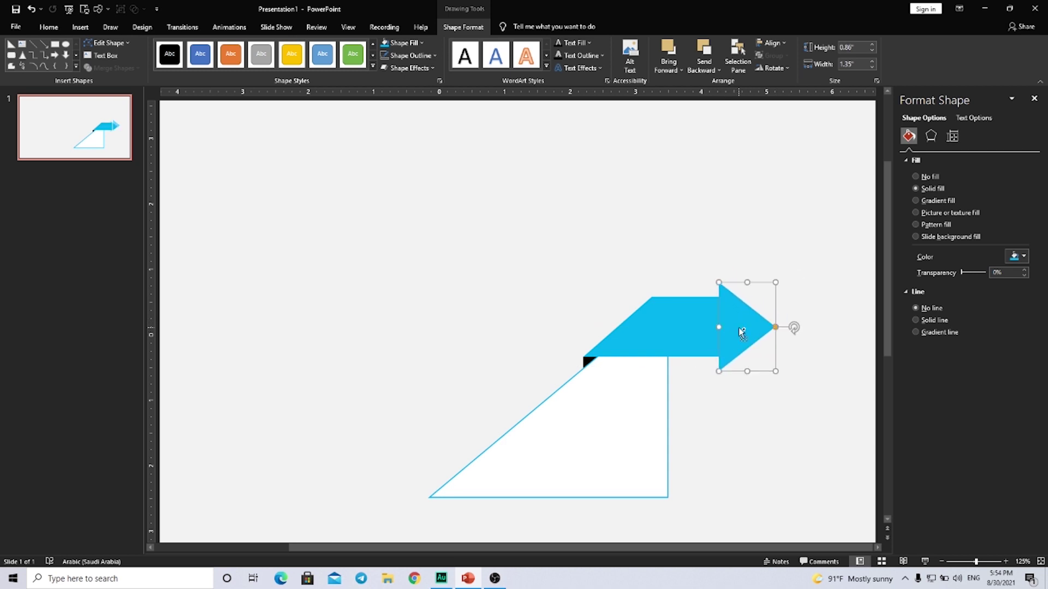
scroll(743, 331, "up", 5, "ctrl")
left_click_drag(650, 314, 650, 311)
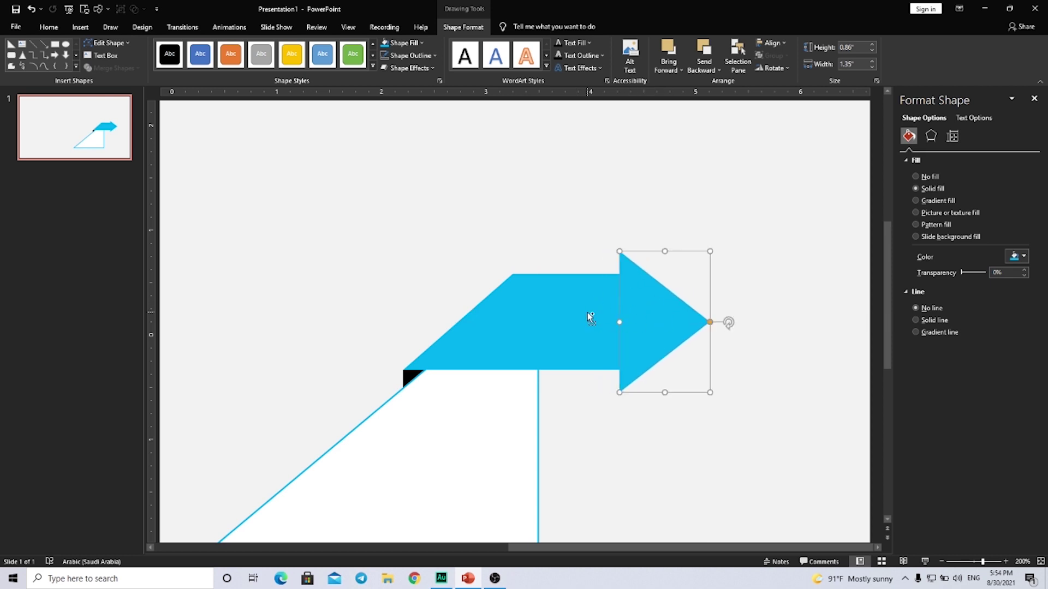
Union the light-blue banner body and its triangular arrowhead into one arrow shape
left_click(587, 313, "shift")
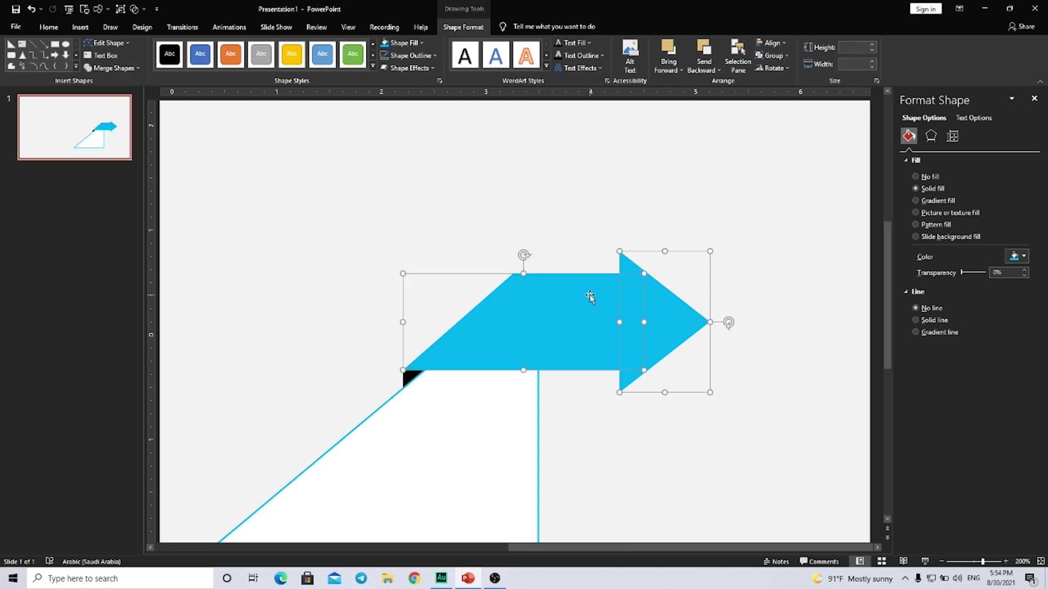
left_click(112, 68)
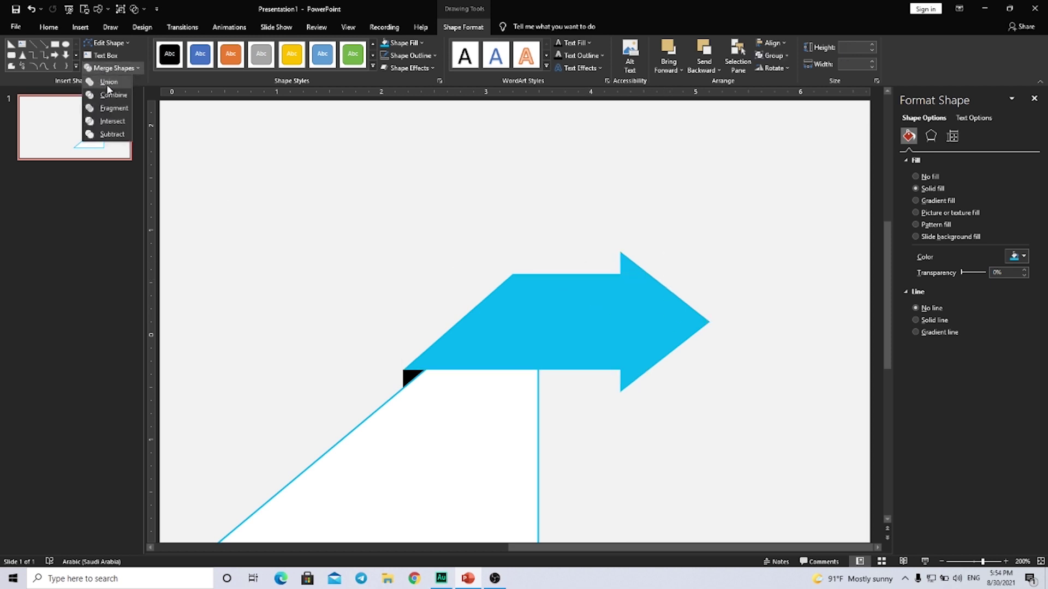
left_click(107, 88)
left_click(561, 367)
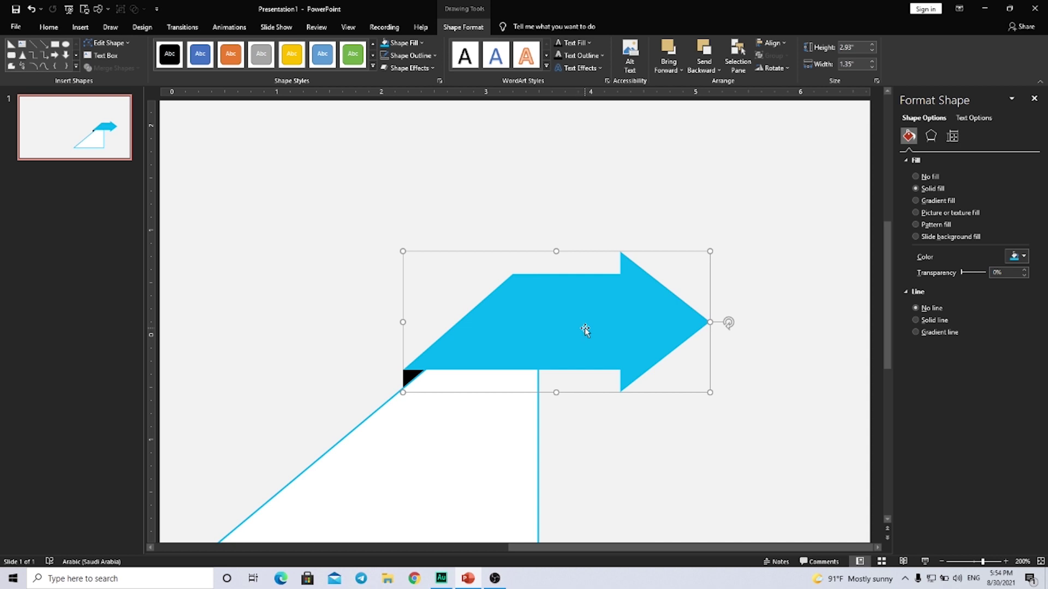
scroll(640, 323, "down", 3, "ctrl")
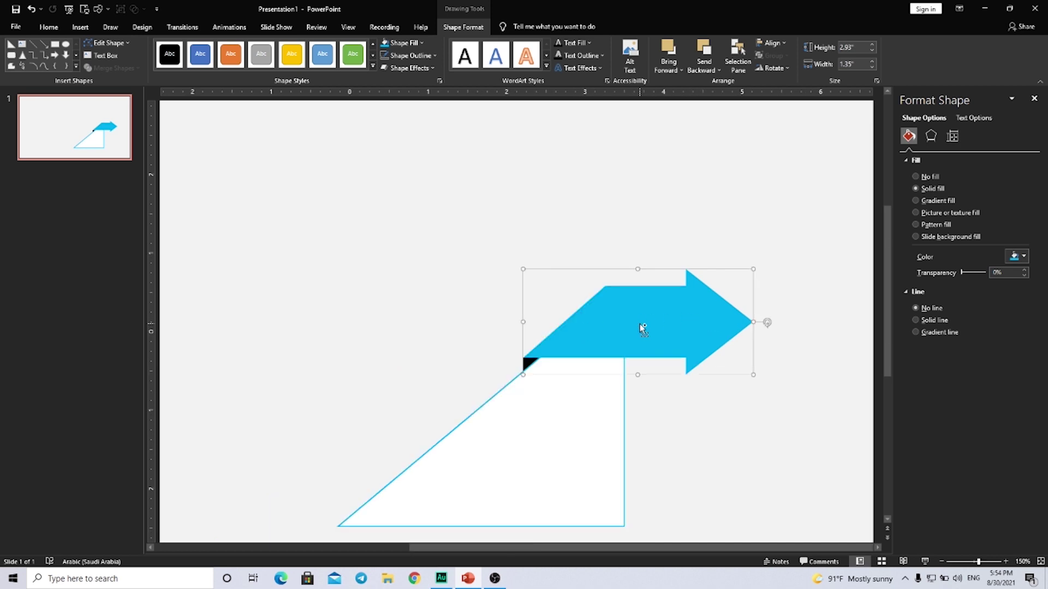
scroll(640, 324, "down", 2, "ctrl")
left_click(460, 282)
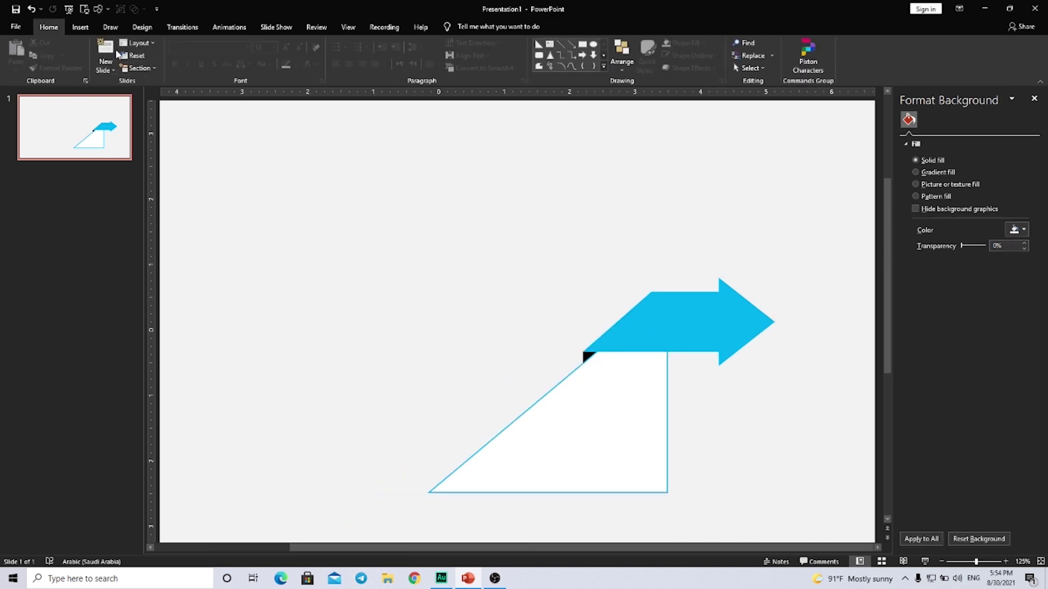
Insert a WordArt text reading '01' and drag it onto the blue arrow
left_click(81, 26)
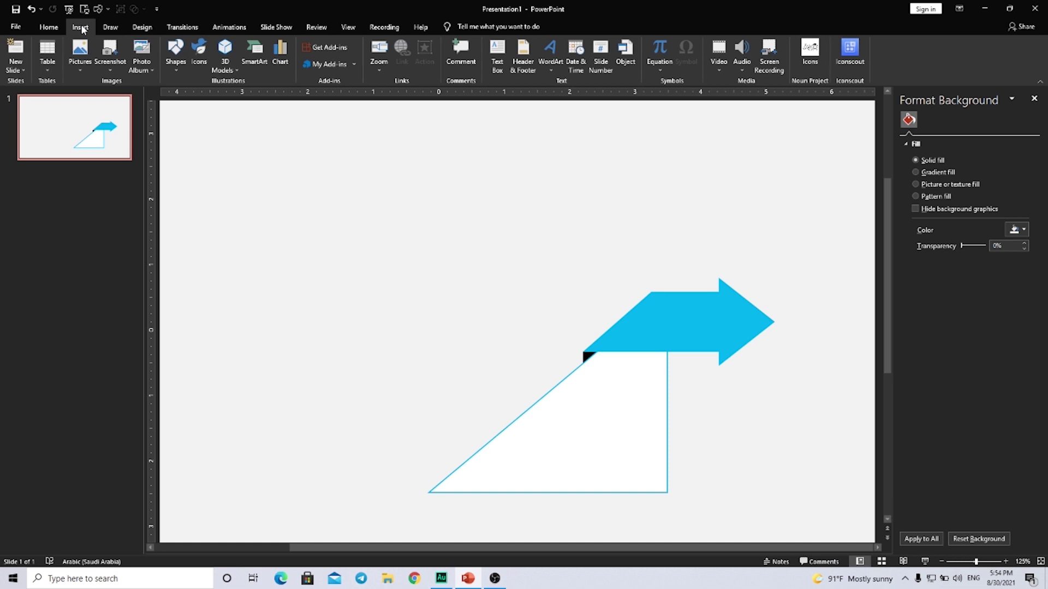
left_click(550, 54)
left_click(554, 89)
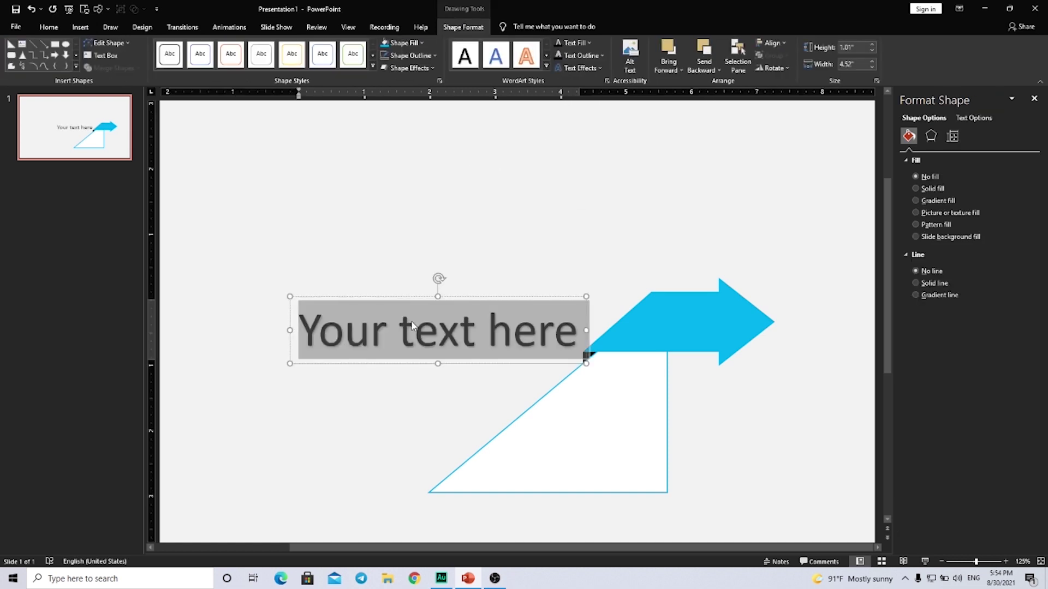
type("01")
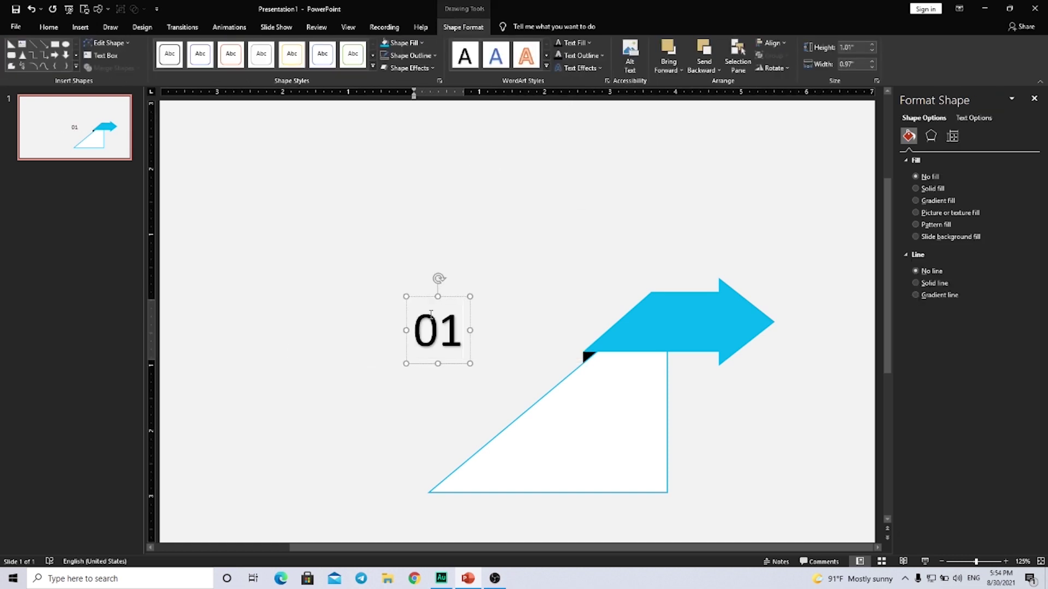
left_click_drag(455, 298, 740, 292)
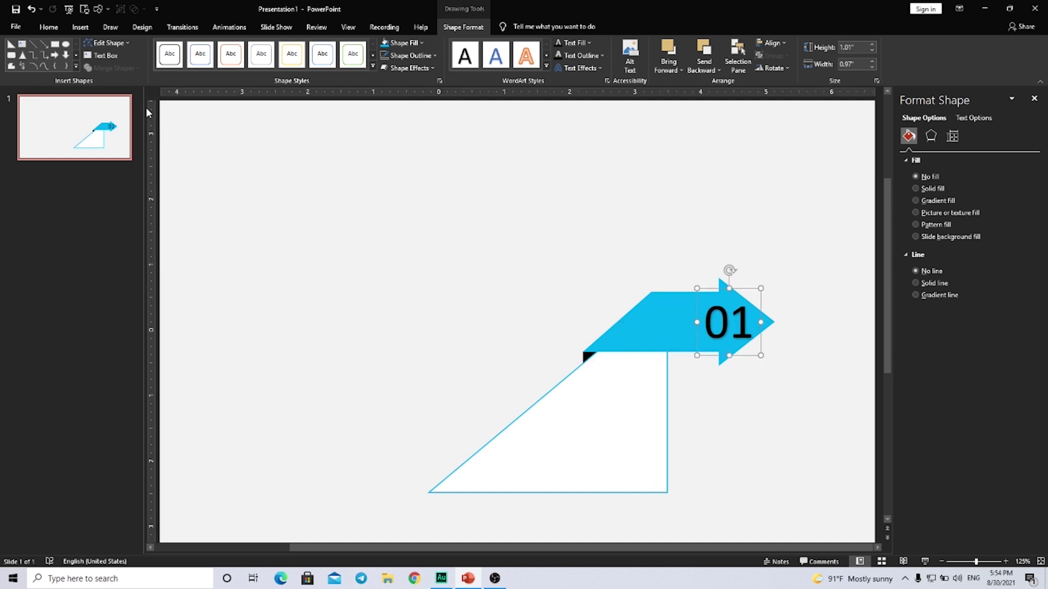
Format the 01 label as Adobe Caslon Pro Bold, 36 pt, in white
left_click(49, 26)
left_click(298, 48)
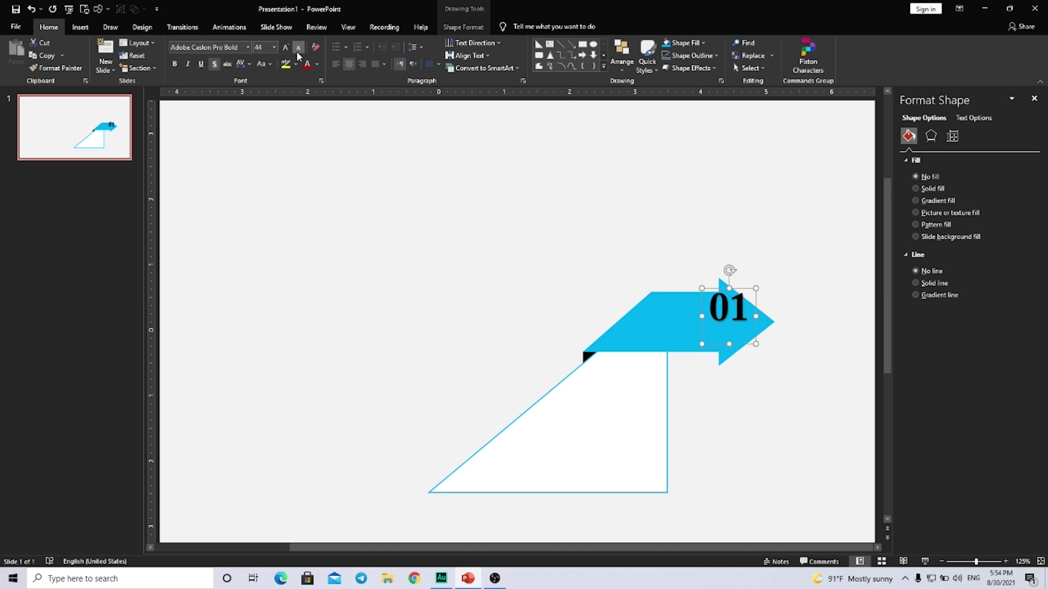
left_click(297, 48)
left_click(298, 48)
left_click(317, 64)
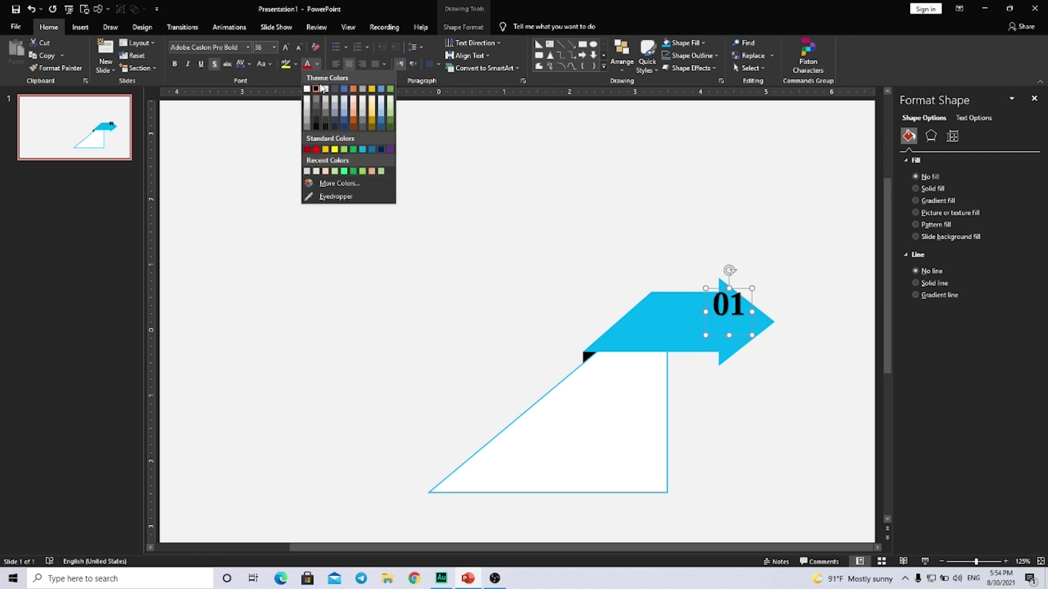
left_click(306, 88)
left_click(425, 334)
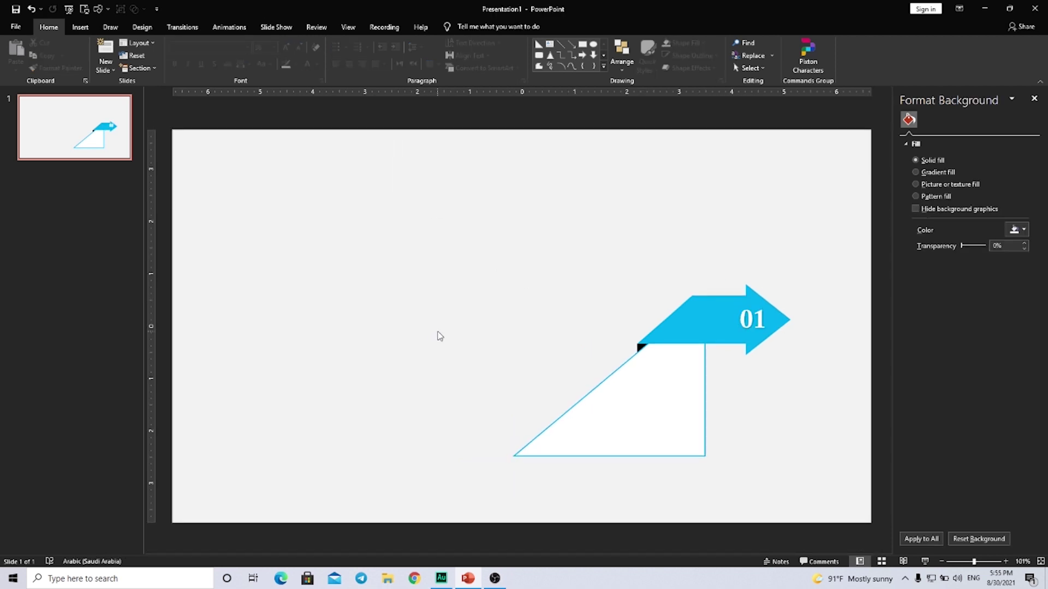
Draw an oval near the bottom of the slide, left of the triangle
left_click(82, 28)
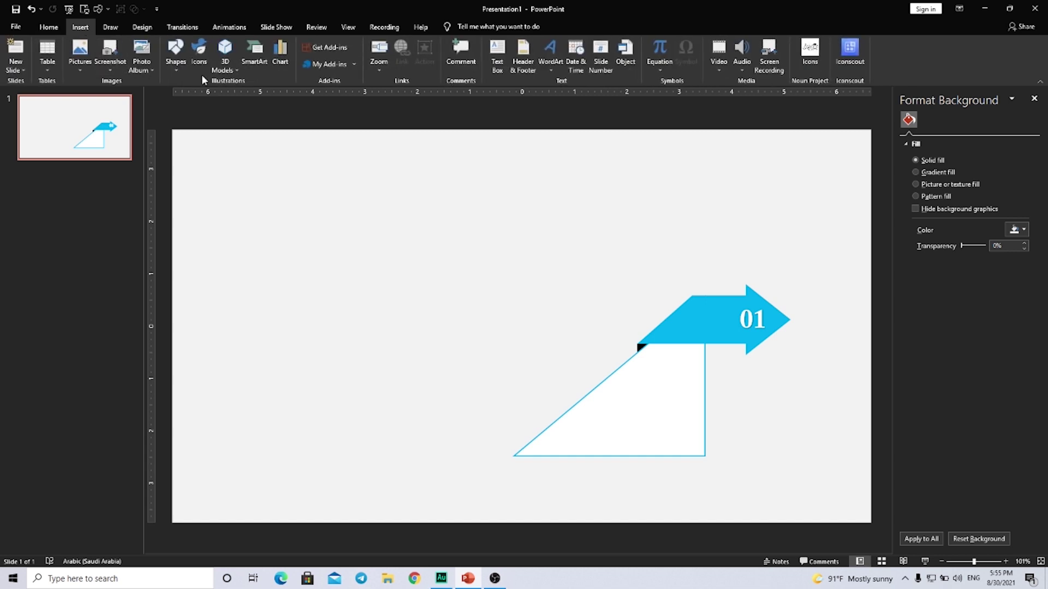
left_click(180, 74)
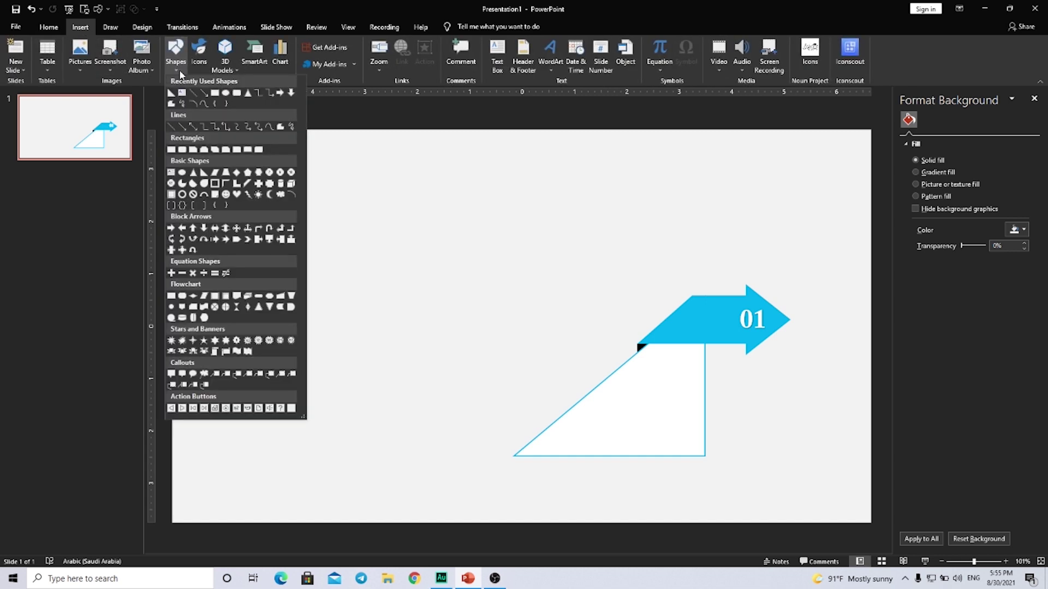
left_click(235, 94)
left_click_drag(338, 419, 514, 444)
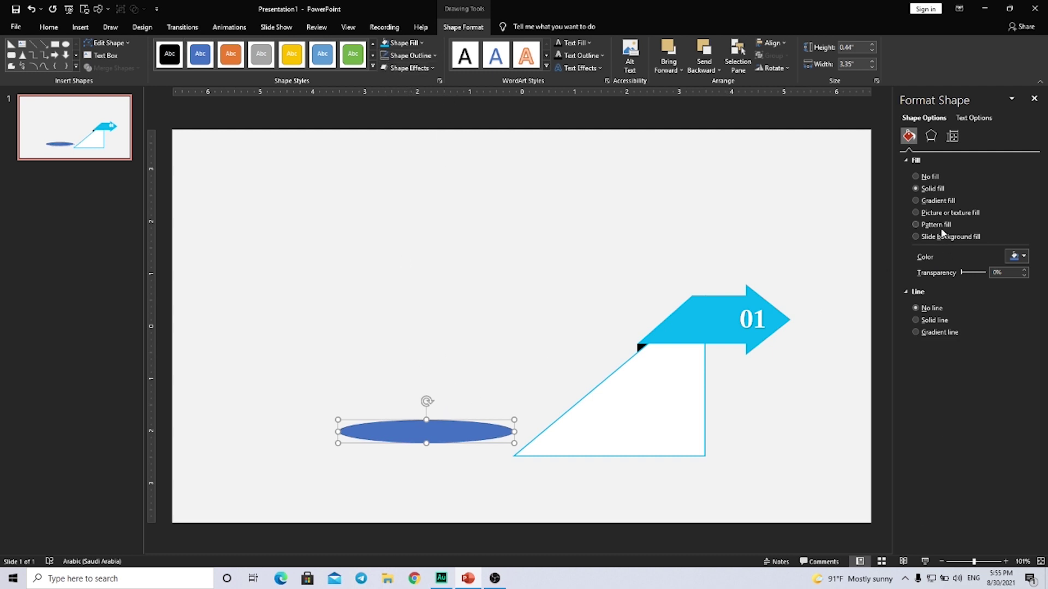
Give the oval a two-stop path gradient from black to fully transparent light grey
left_click(937, 201)
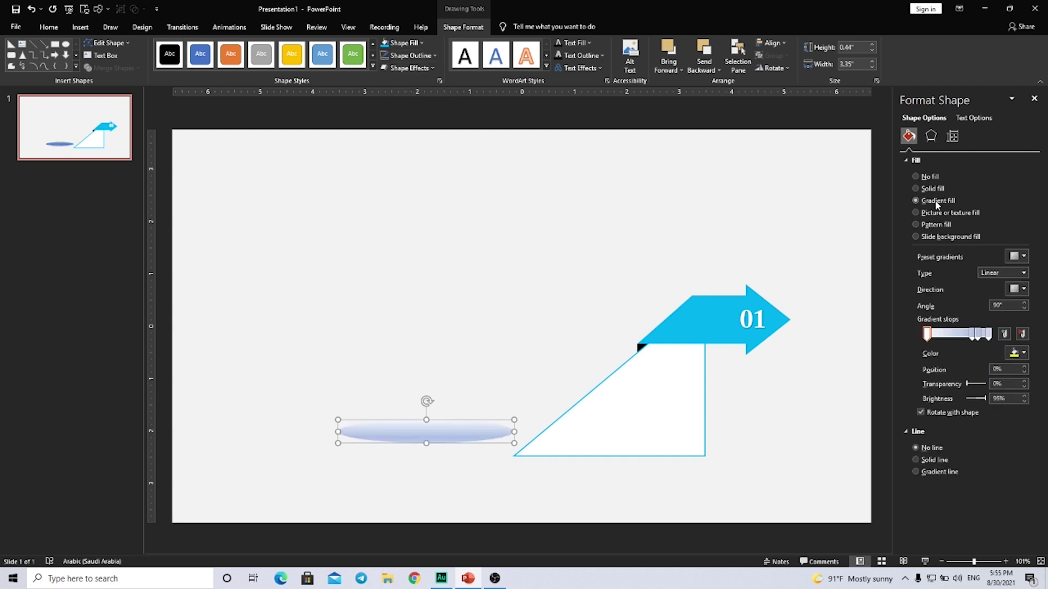
left_click(1023, 273)
left_click(993, 314)
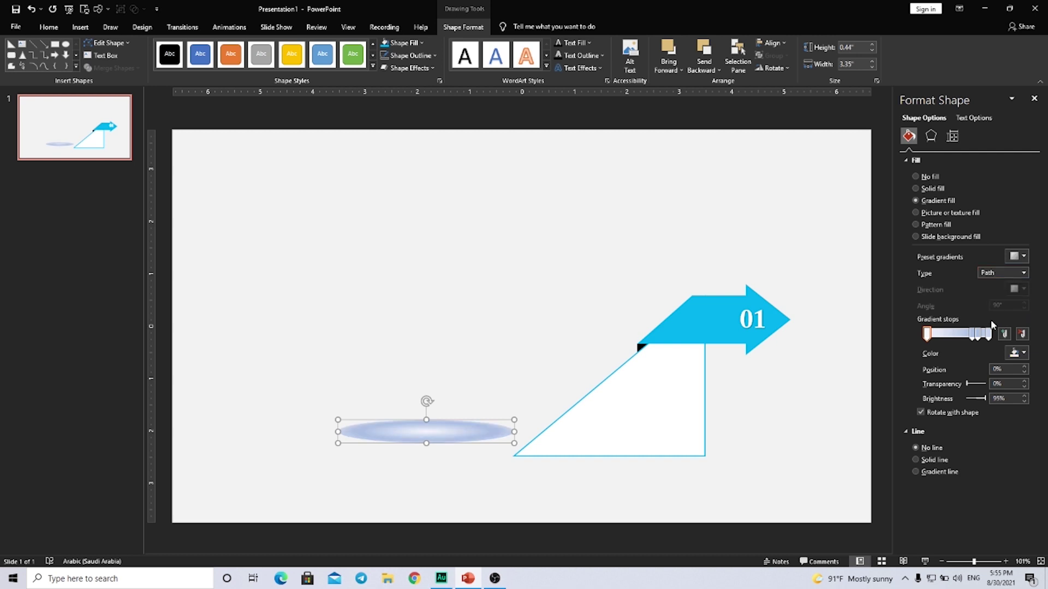
left_click(1022, 334)
left_click(1022, 334)
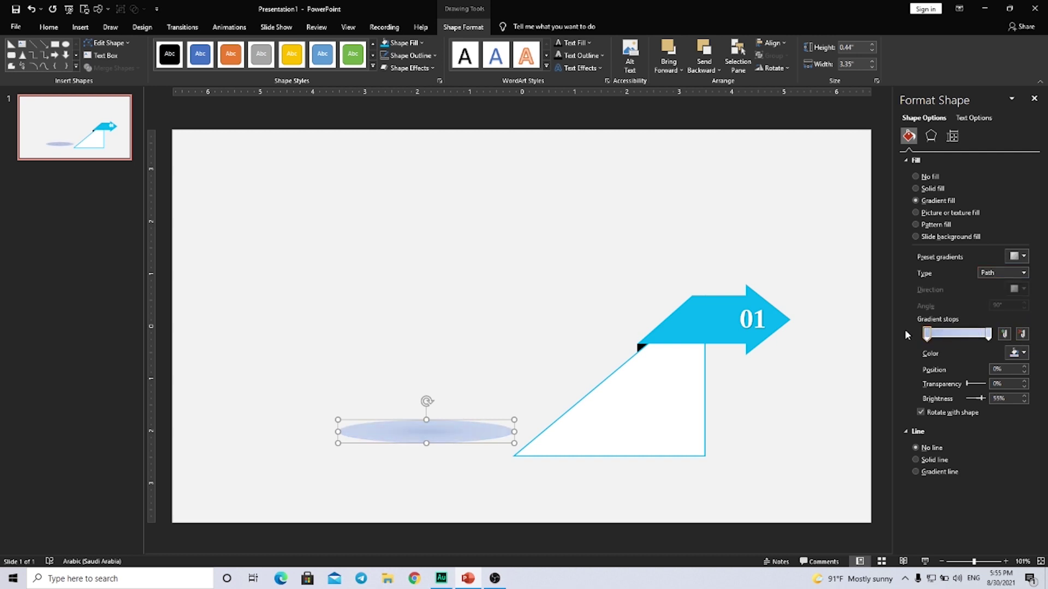
left_click(1014, 353)
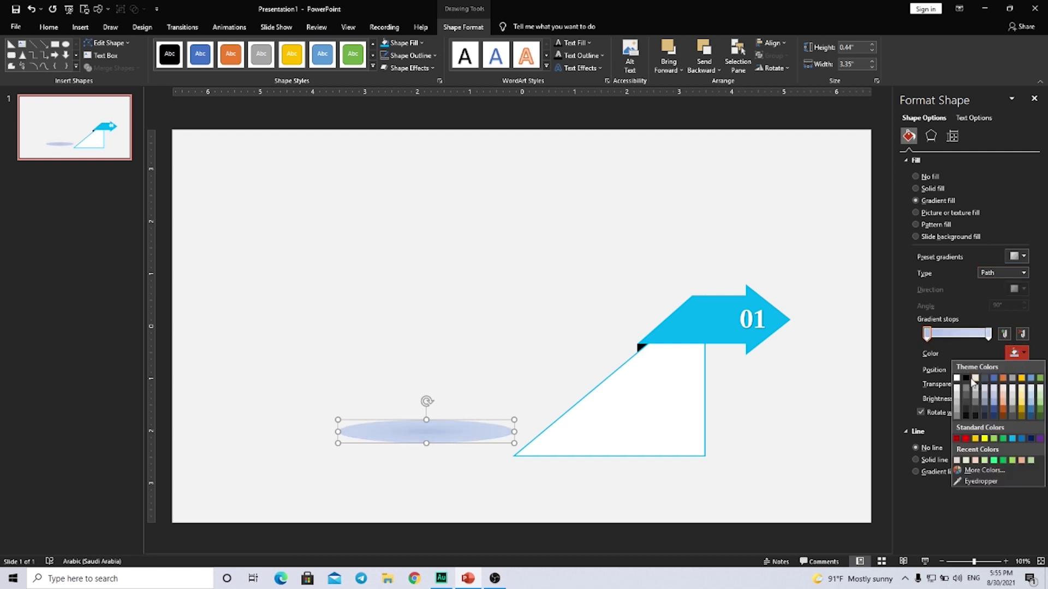
left_click(966, 378)
left_click(988, 334)
left_click(1014, 353)
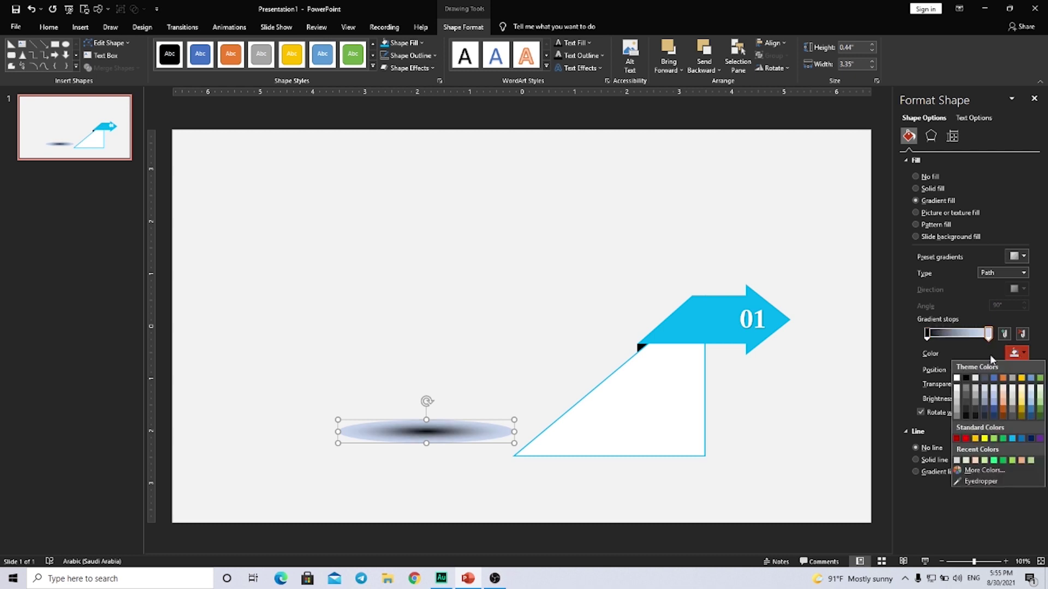
left_click(958, 388)
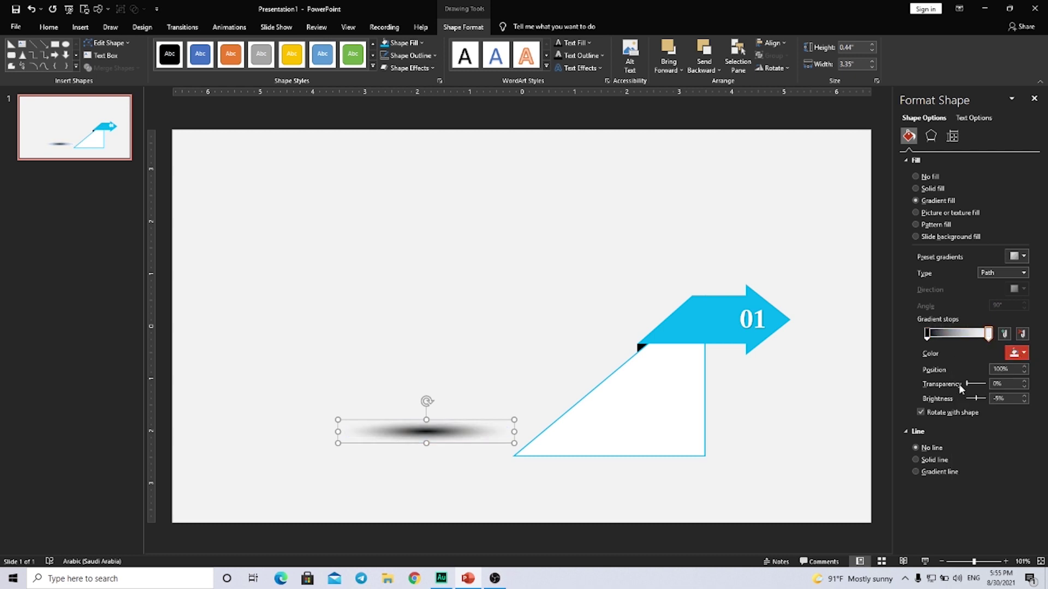
left_click_drag(968, 383, 999, 384)
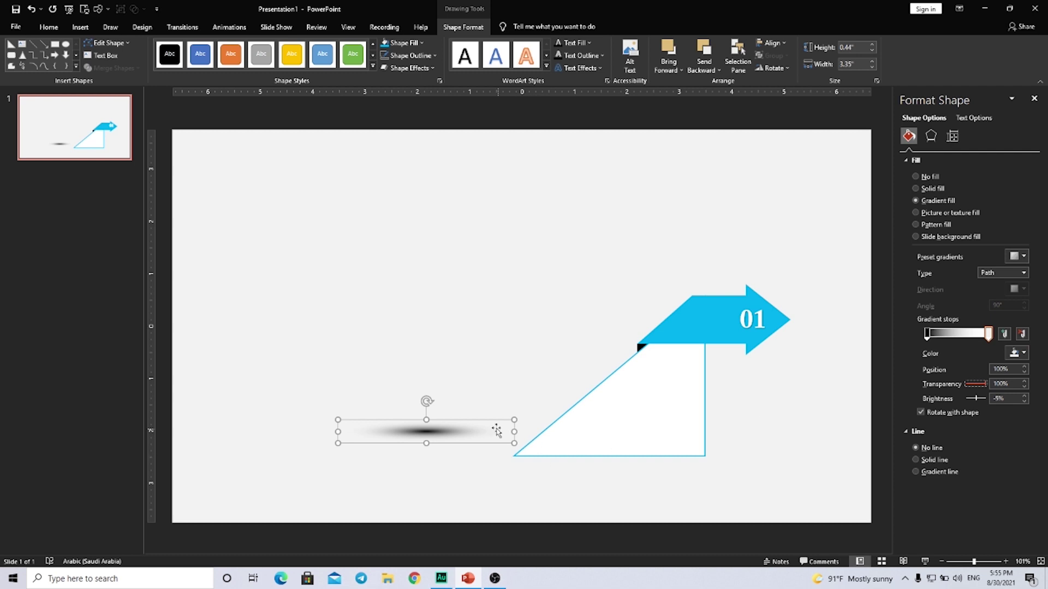
Widen the shadow oval to 4.2 inches and move it beneath the triangle
left_click_drag(512, 432, 558, 430)
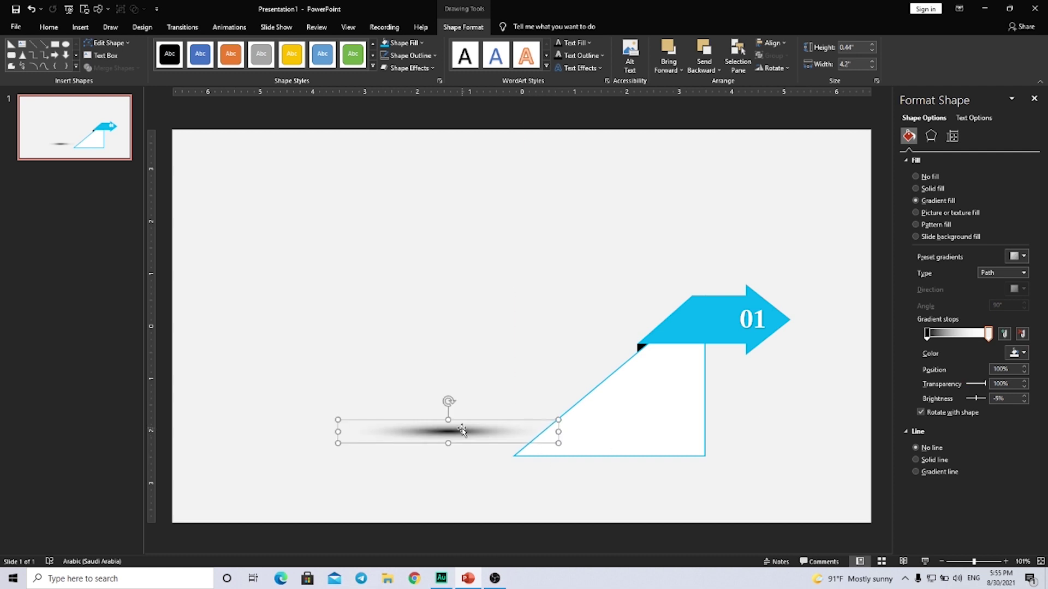
left_click_drag(461, 431, 625, 473)
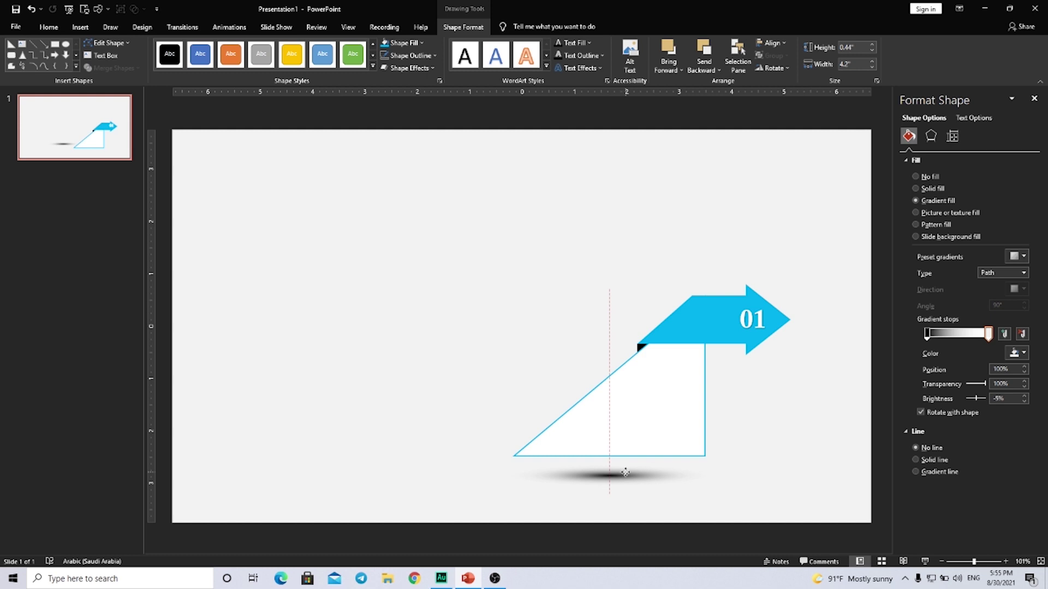
left_click(466, 405)
Align the shadow under the triangle, then group triangle, arrow and shadow with Ctrl+G
left_click(642, 473)
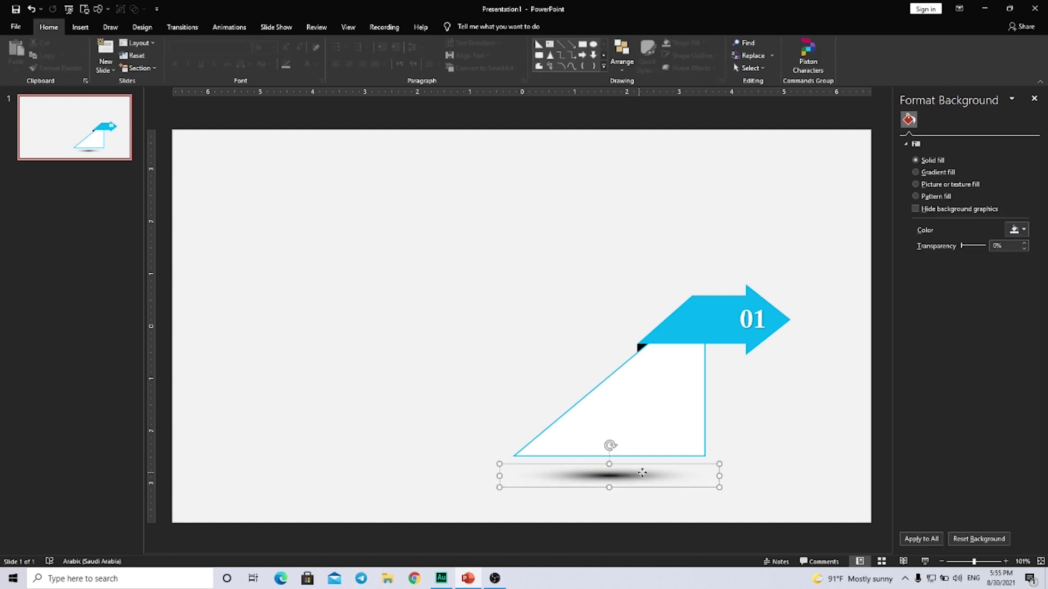
left_click_drag(641, 473, 645, 473)
left_click(573, 417)
left_click(465, 297)
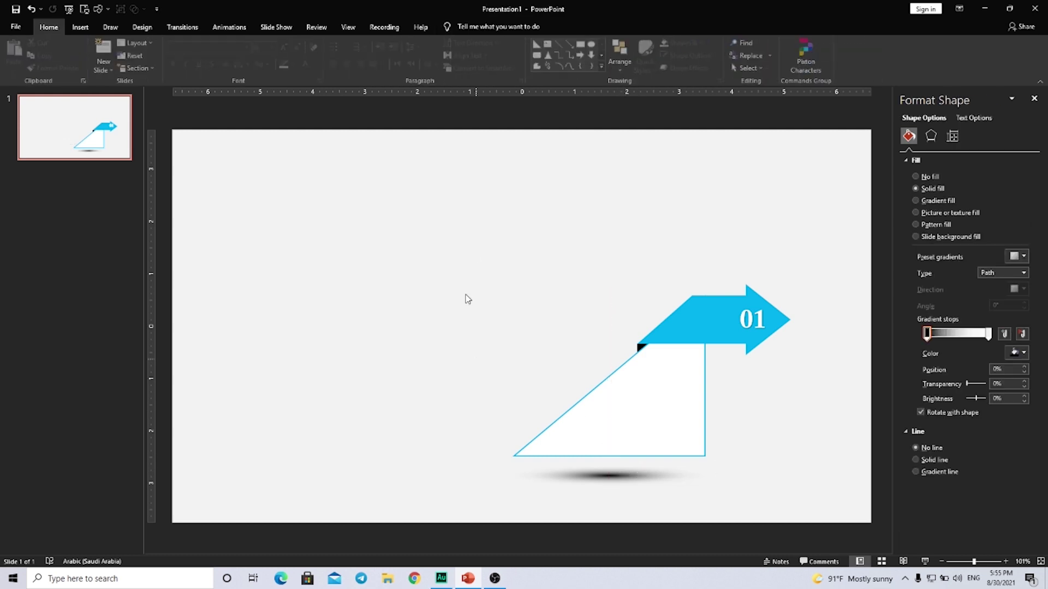
left_click_drag(469, 230, 855, 526)
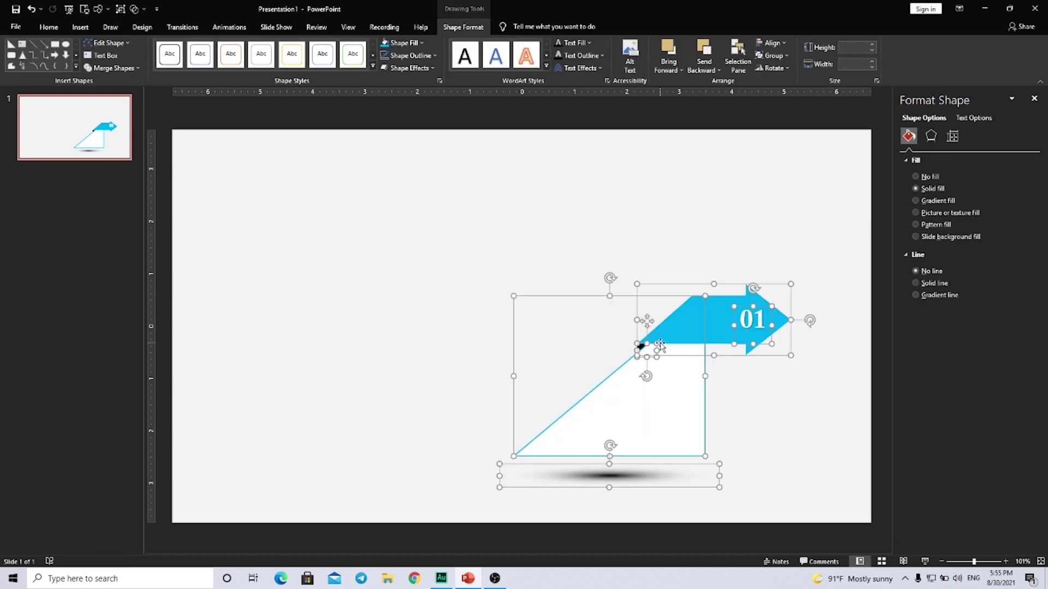
key("ctrl+g")
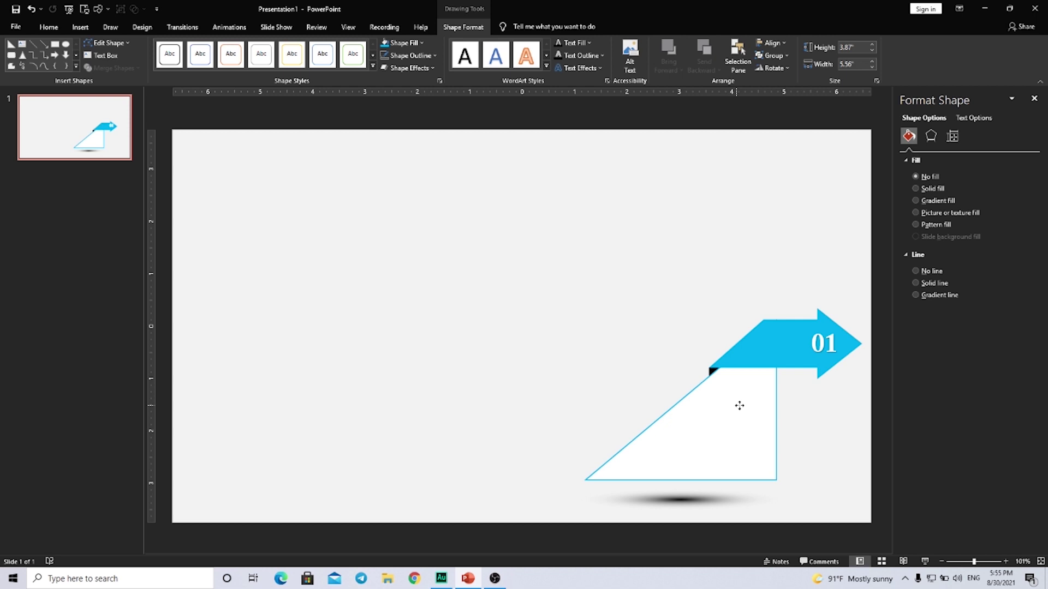
Make three staggered up-left copies of the step, each sent behind the previous one
left_click_drag(739, 406, 620, 360)
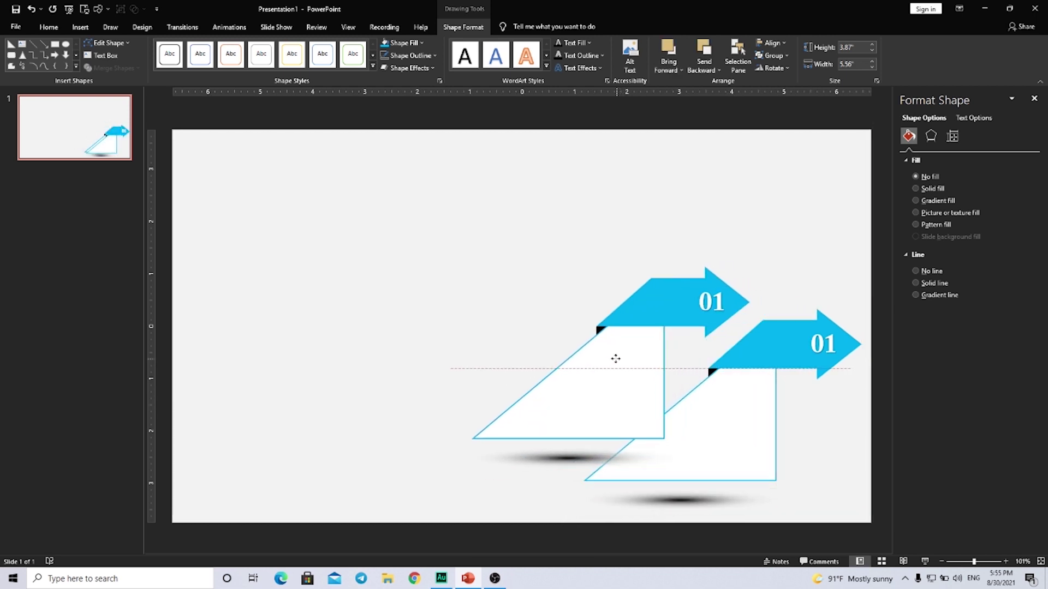
left_click_drag(616, 358, 615, 353)
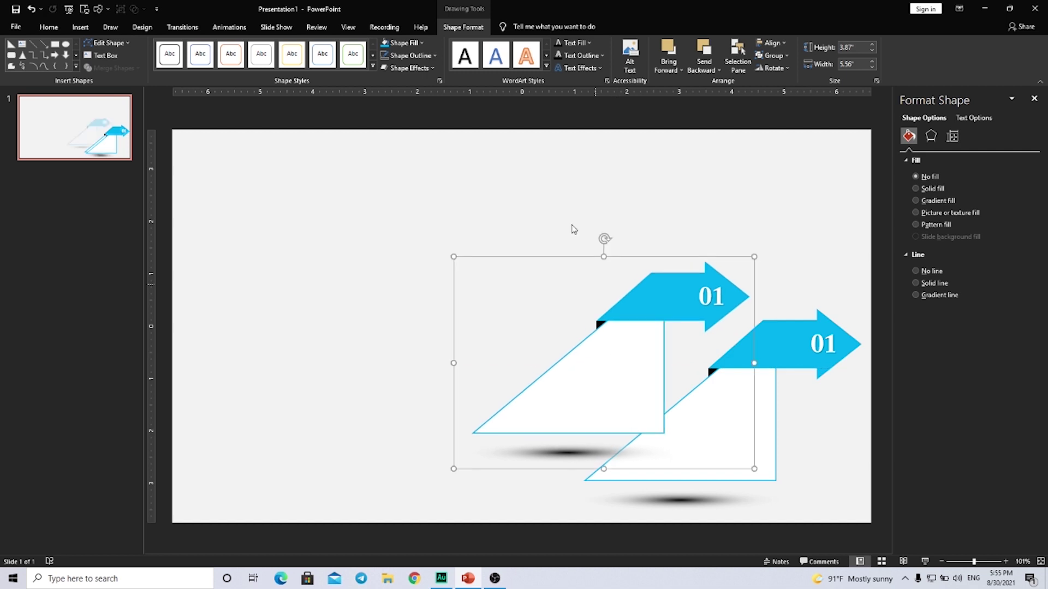
left_click(705, 69)
left_click(712, 101)
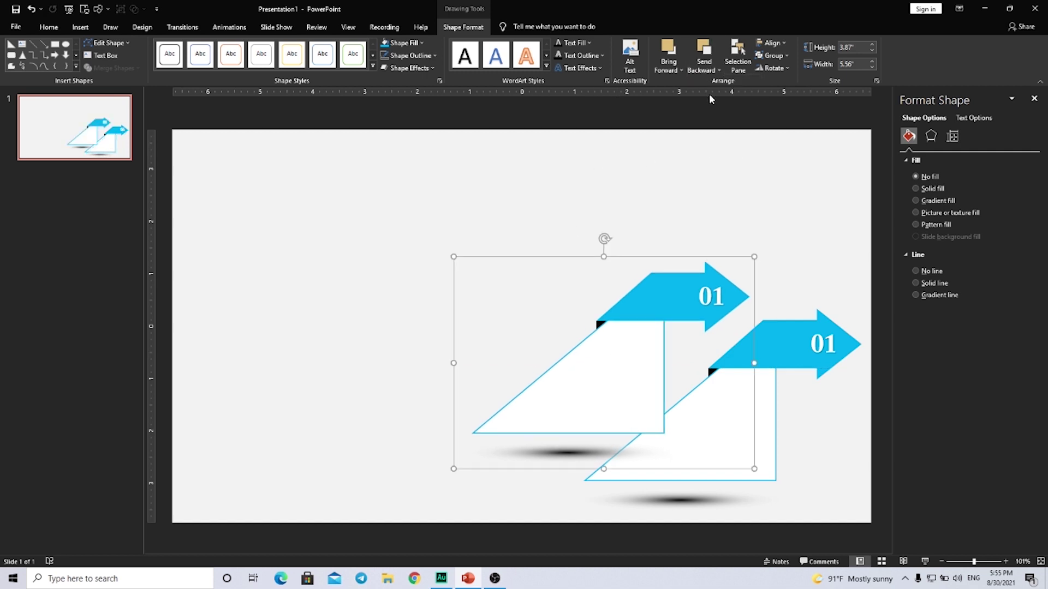
left_click_drag(625, 382, 513, 348)
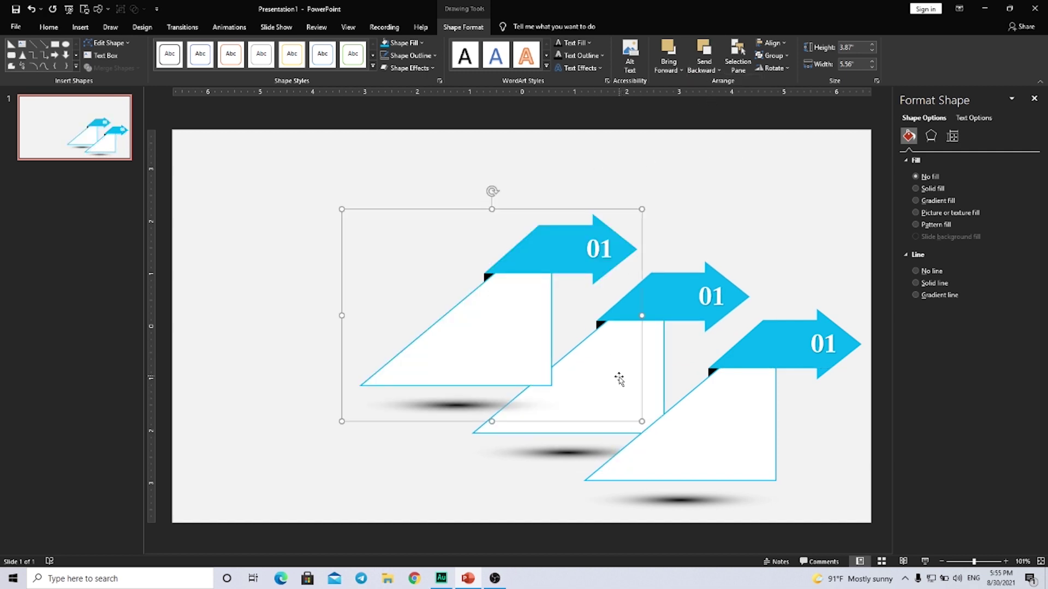
left_click(704, 70)
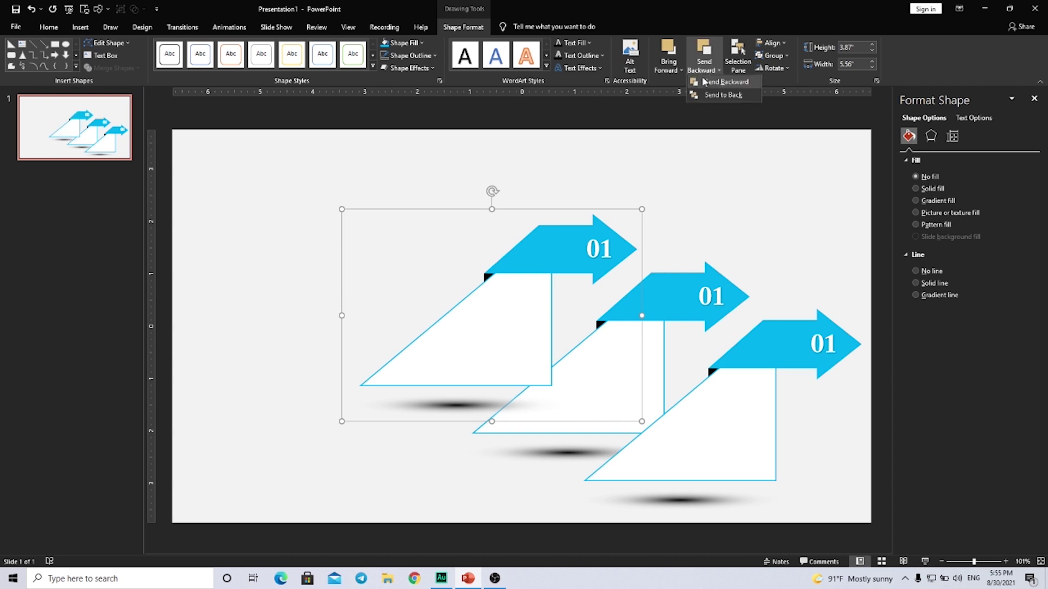
left_click(715, 92)
key("ctrl+d")
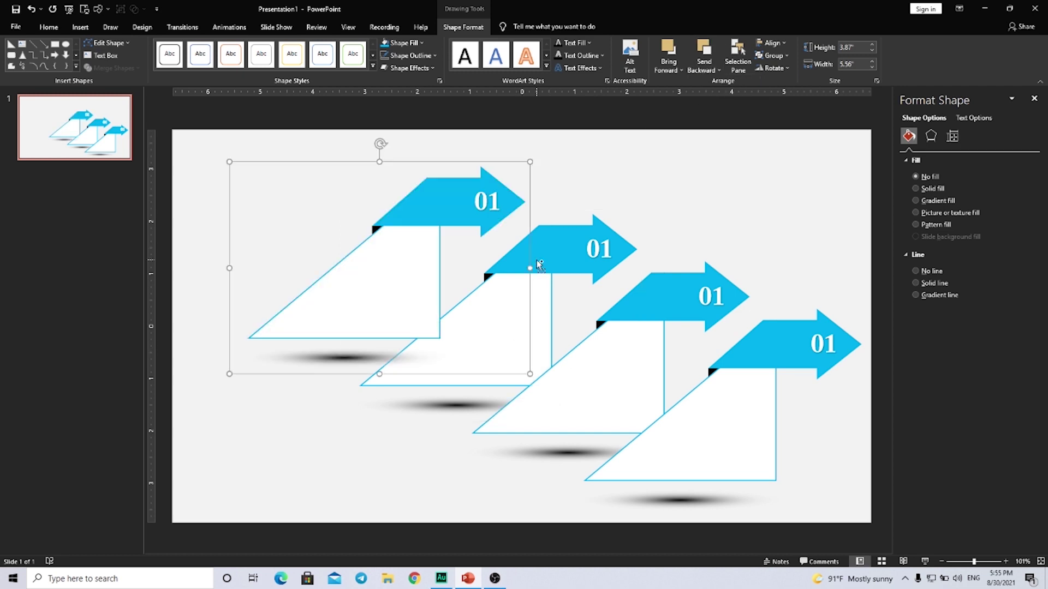
left_click(698, 71)
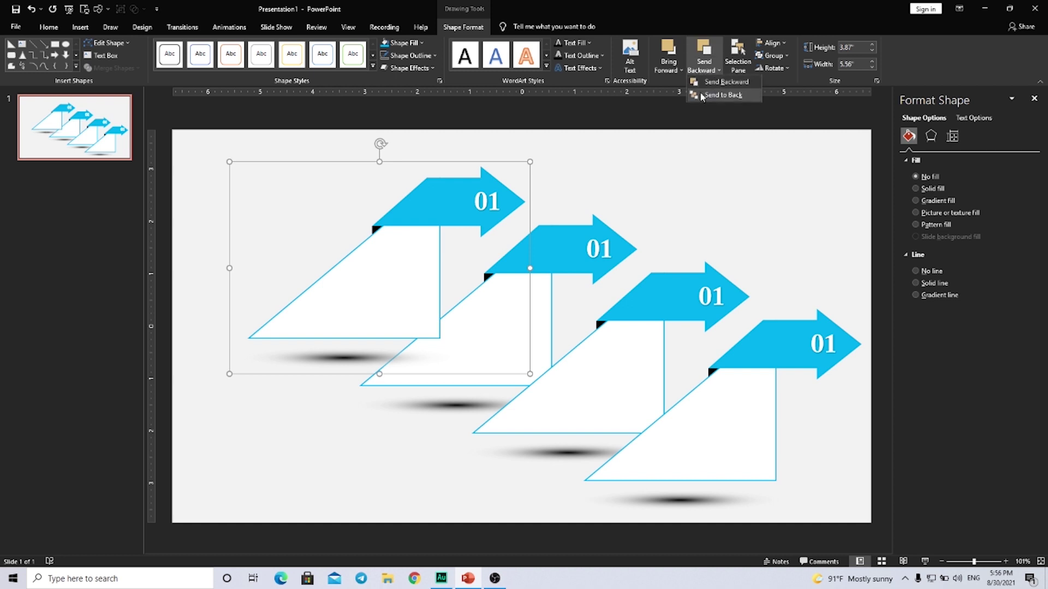
left_click(701, 92)
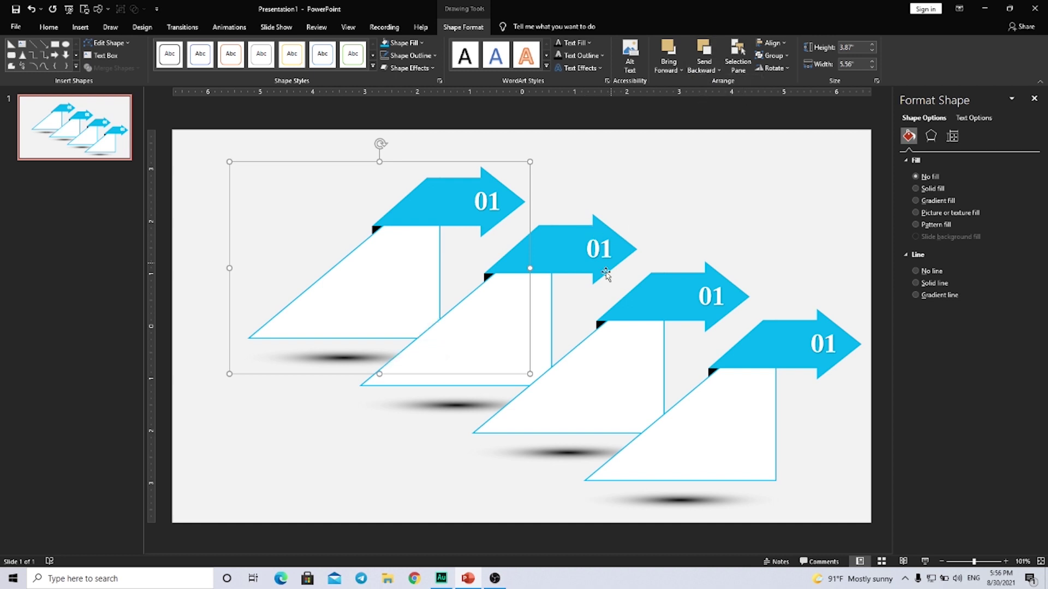
Select all four steps and shift them left across the slide
left_click(551, 370, "shift")
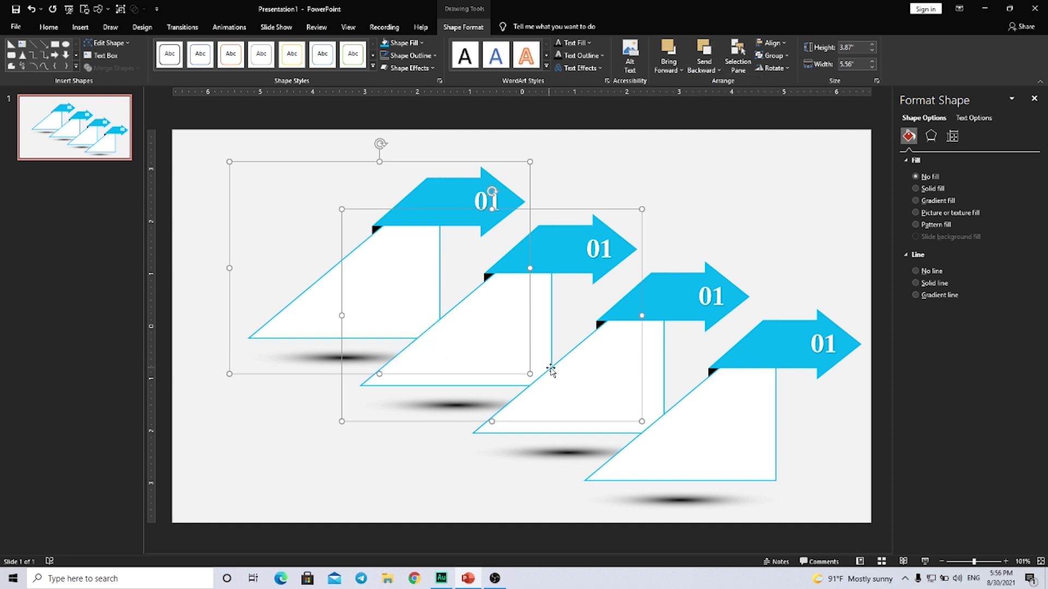
left_click(651, 376, "shift")
left_click(767, 420, "shift")
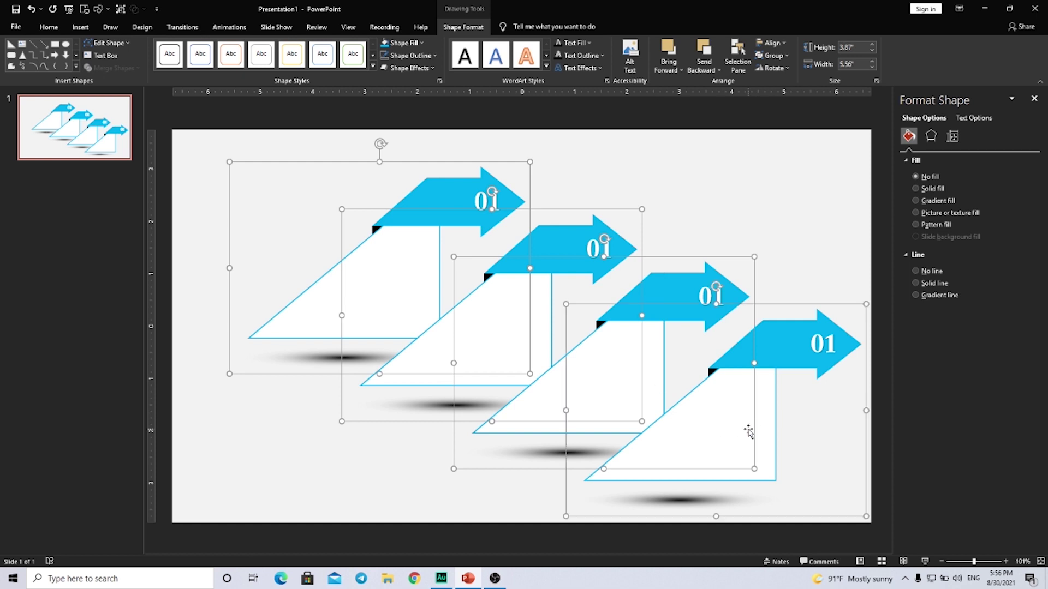
left_click_drag(766, 411, 721, 413)
Fill the third step's arrow banner purple
left_click(749, 286)
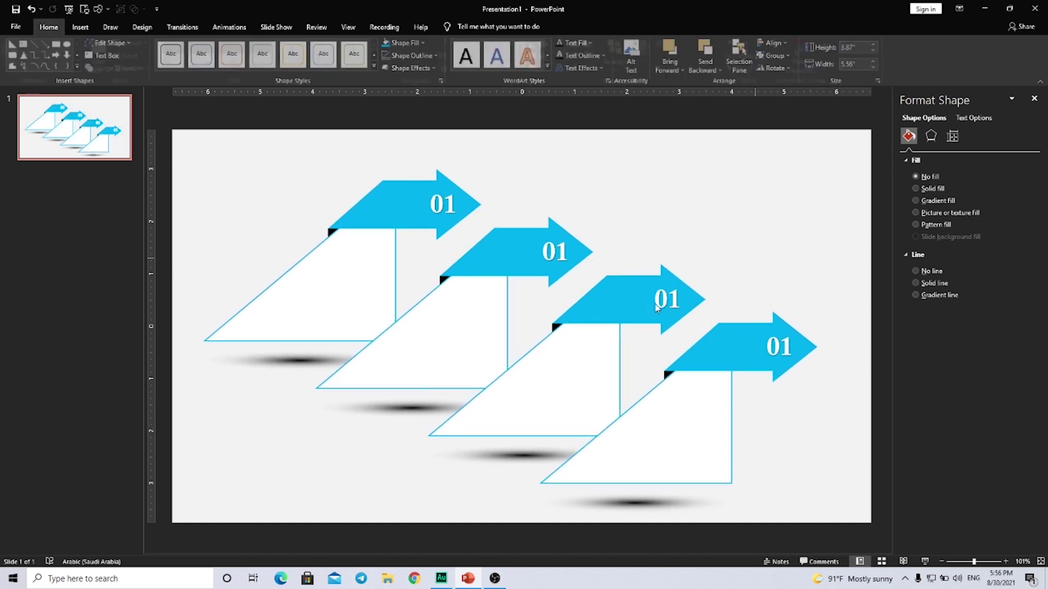
left_click(632, 306)
left_click(621, 298)
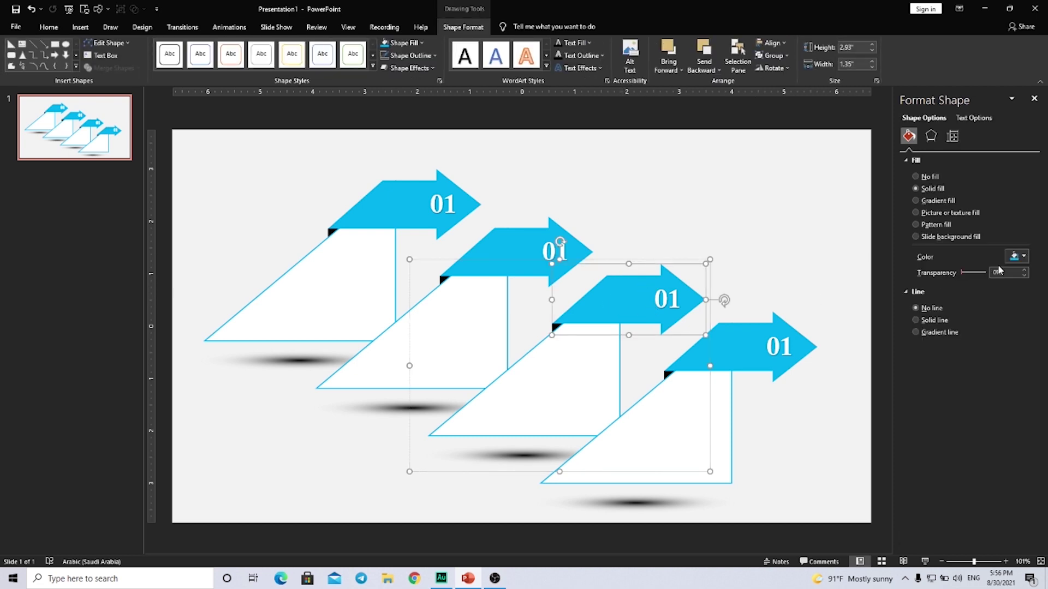
left_click(1016, 256)
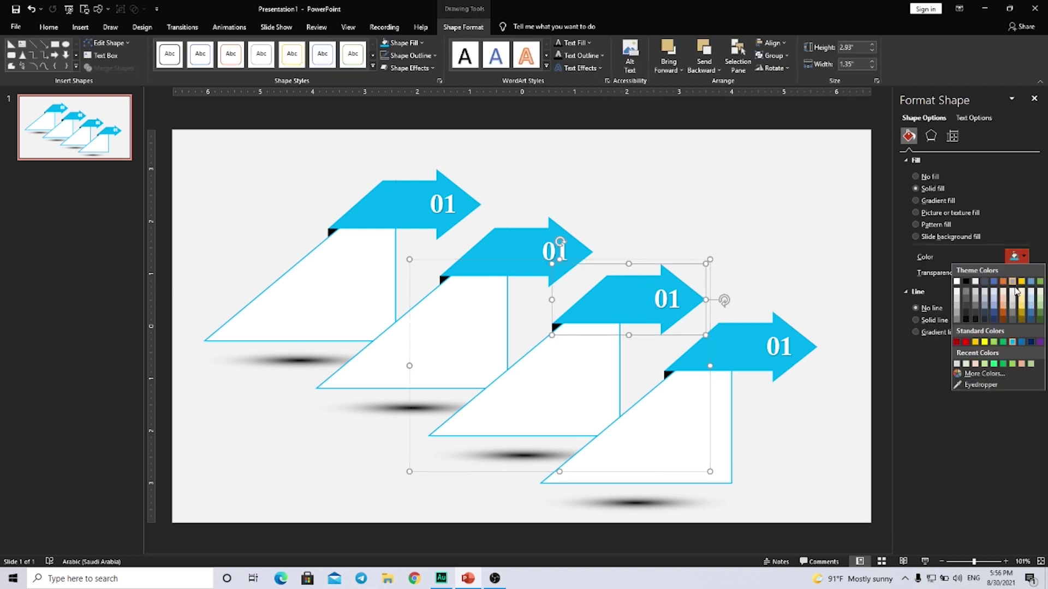
left_click(1040, 343)
Fill the second step's arrow banner gold
left_click(511, 241)
left_click(509, 244)
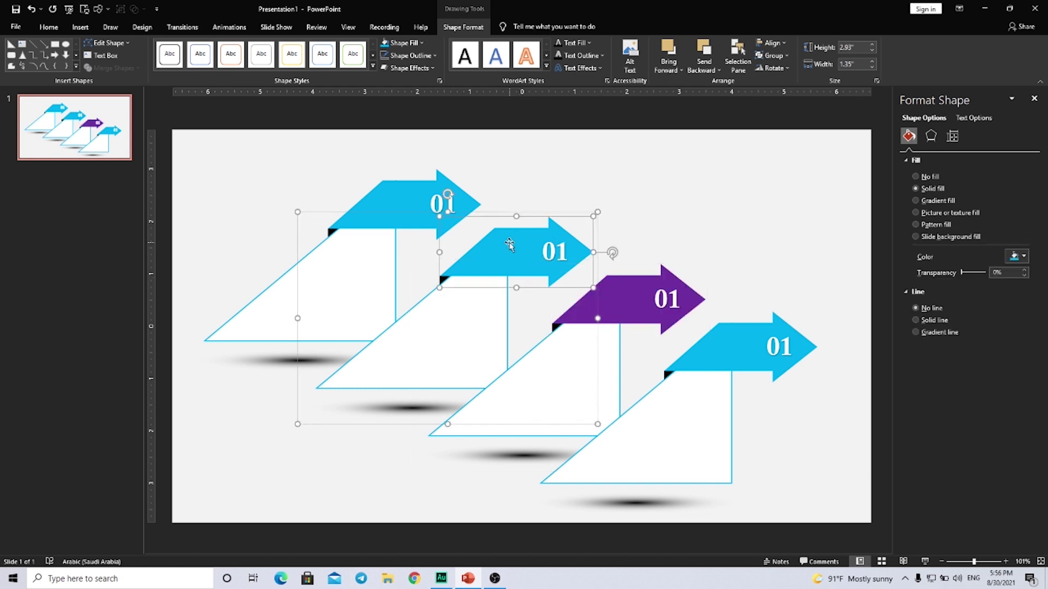
left_click(1014, 256)
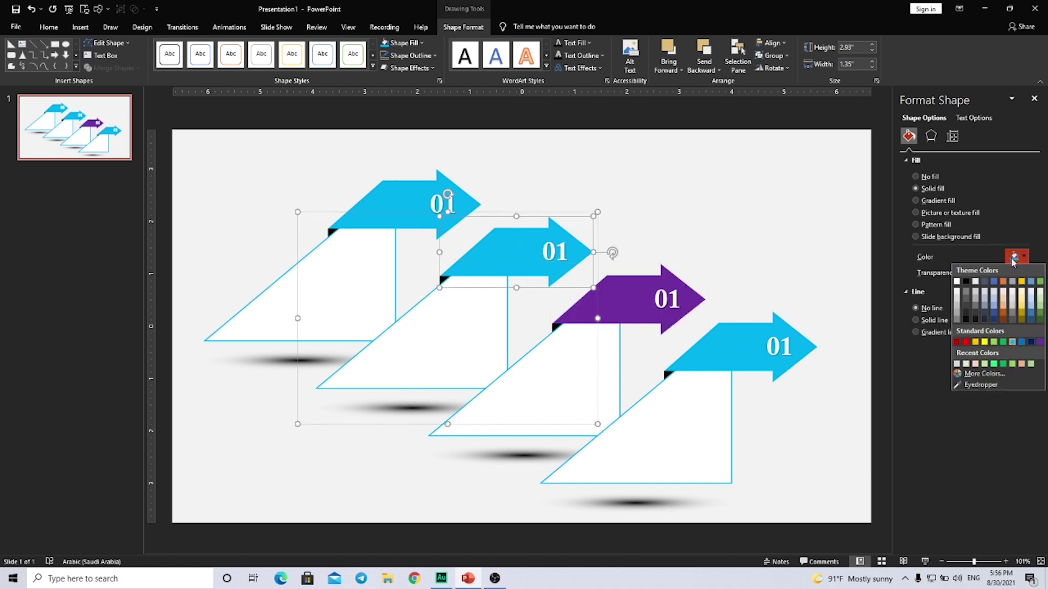
left_click(975, 342)
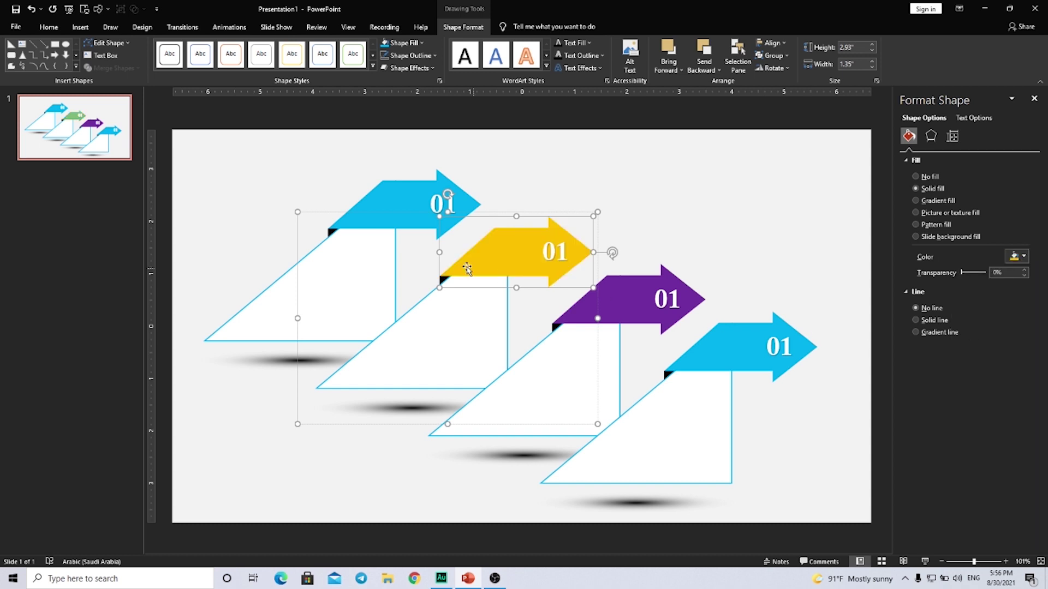
Fill the top arrow banner dark red and select the top step's white body
left_click(406, 189)
left_click(408, 196)
left_click(1015, 257)
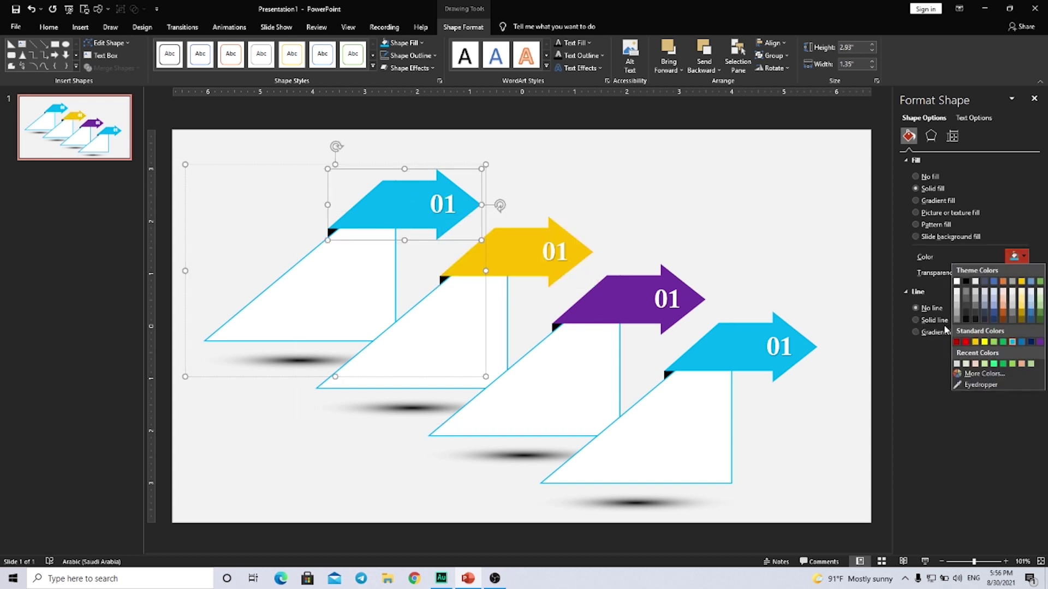
left_click(957, 343)
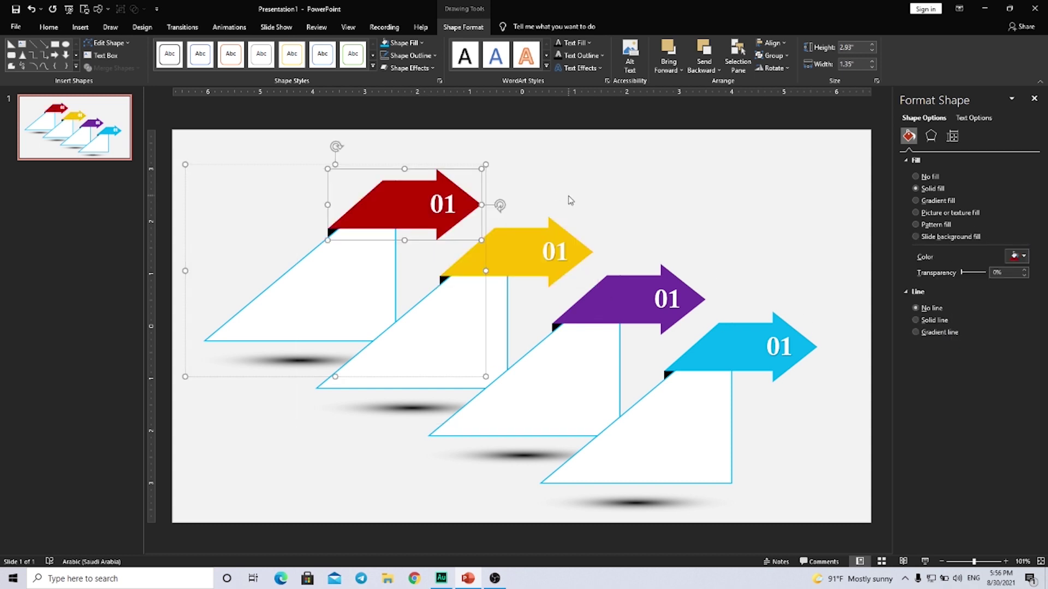
left_click(299, 267)
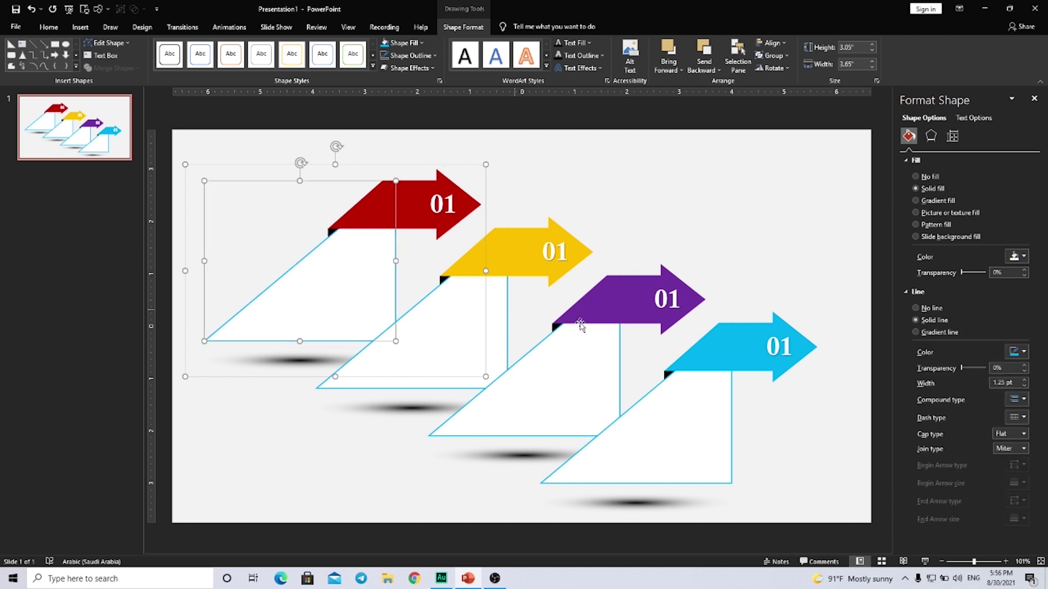
left_click(1013, 353)
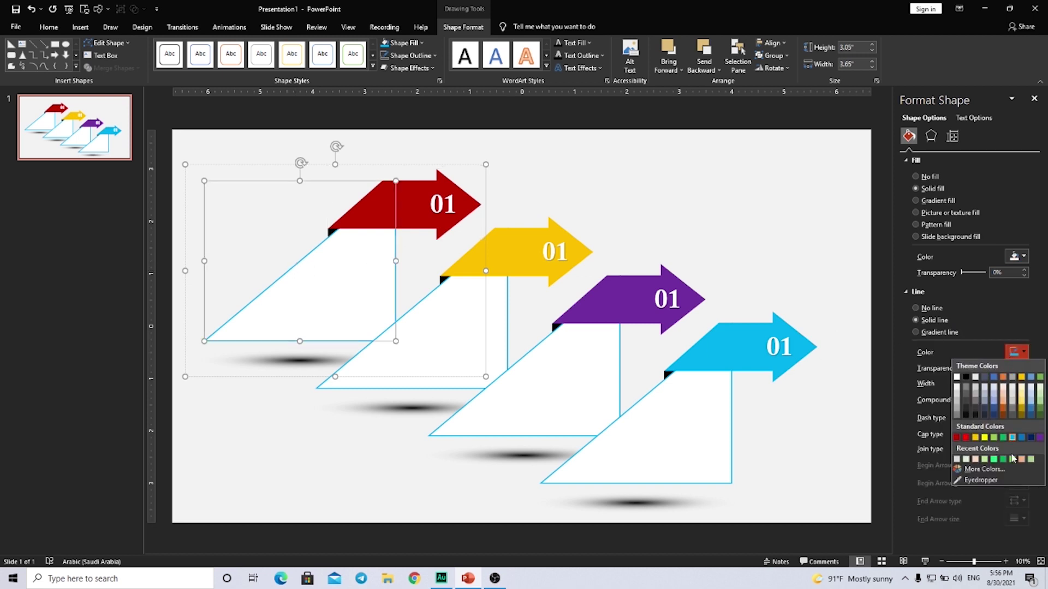
Eyedrop the red and gold banner colours onto the top two steps' outlines
left_click(972, 481)
left_click(428, 188)
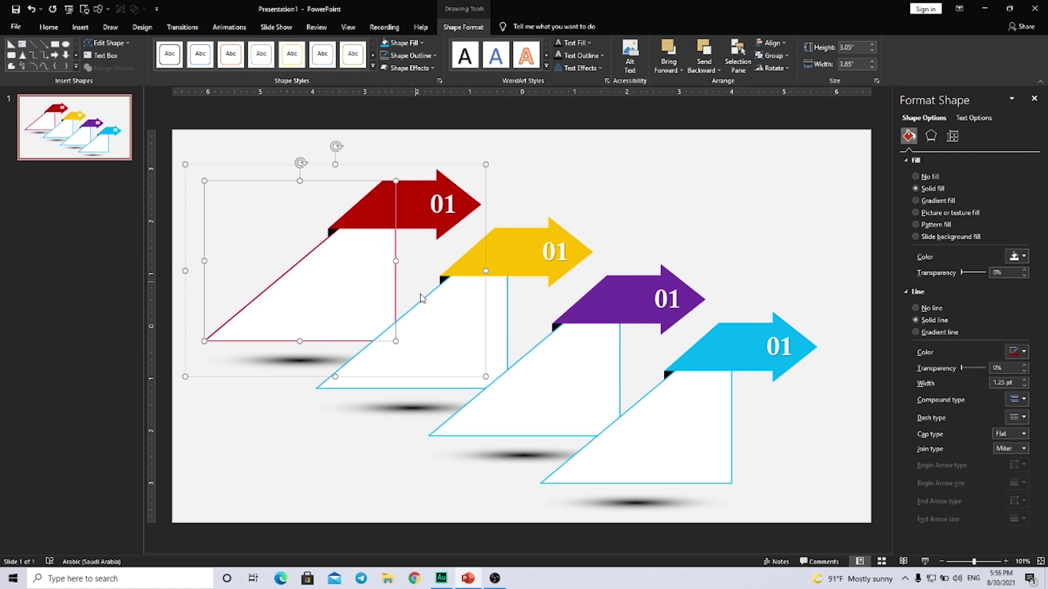
left_click(432, 319)
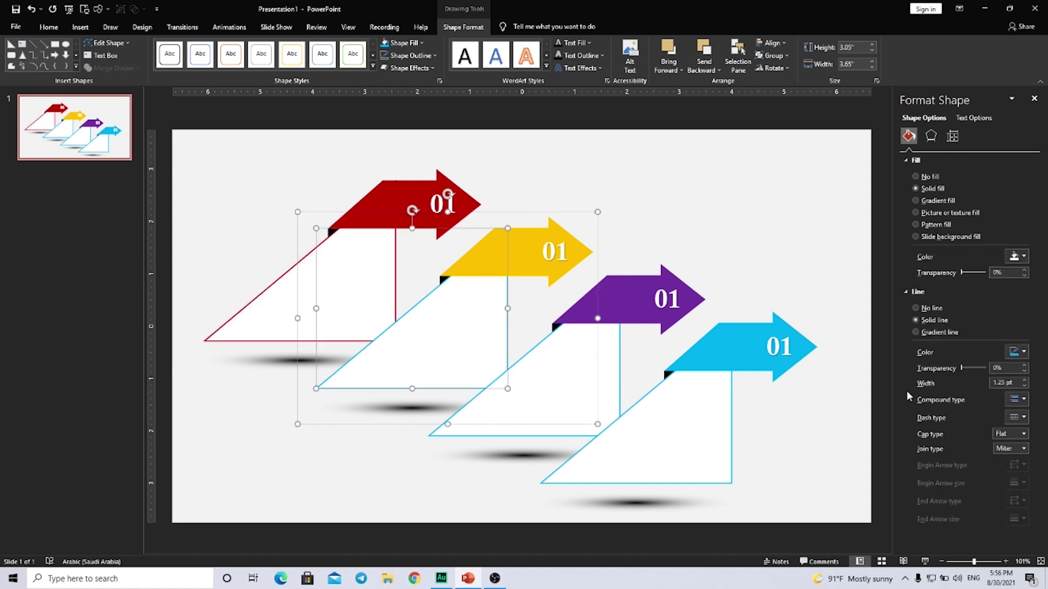
left_click(1024, 352)
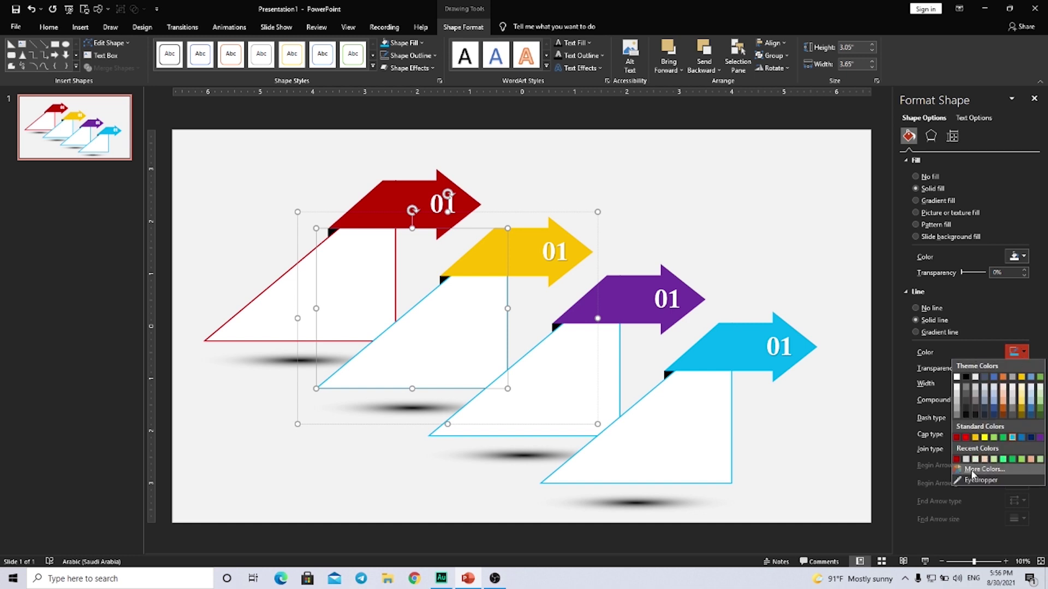
left_click(973, 481)
left_click(546, 216)
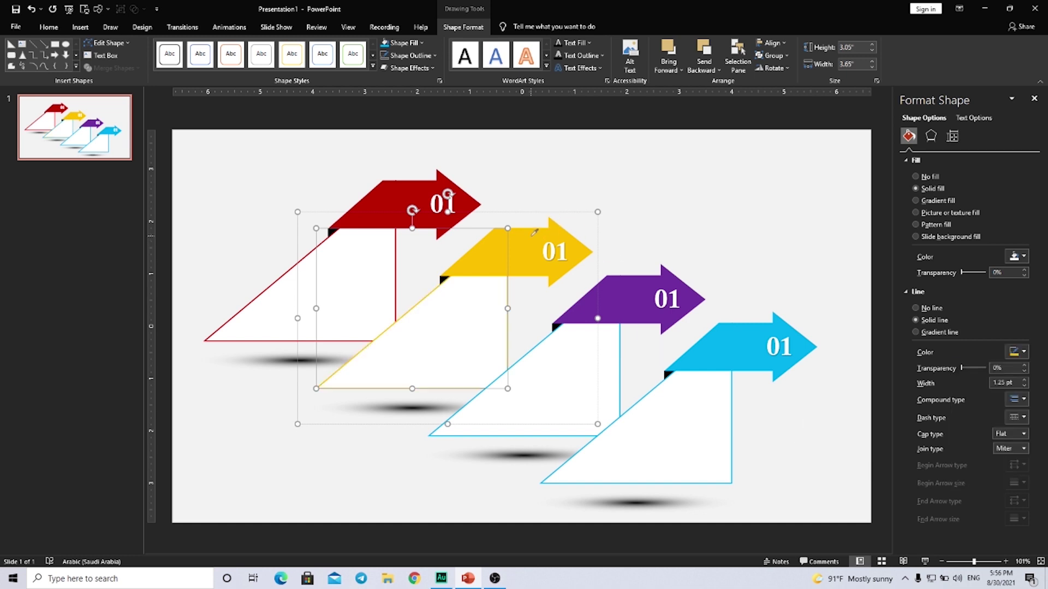
Match the third step's white body outline to its purple banner with the eyedropper
left_click(629, 289)
left_click(628, 289)
left_click(529, 362)
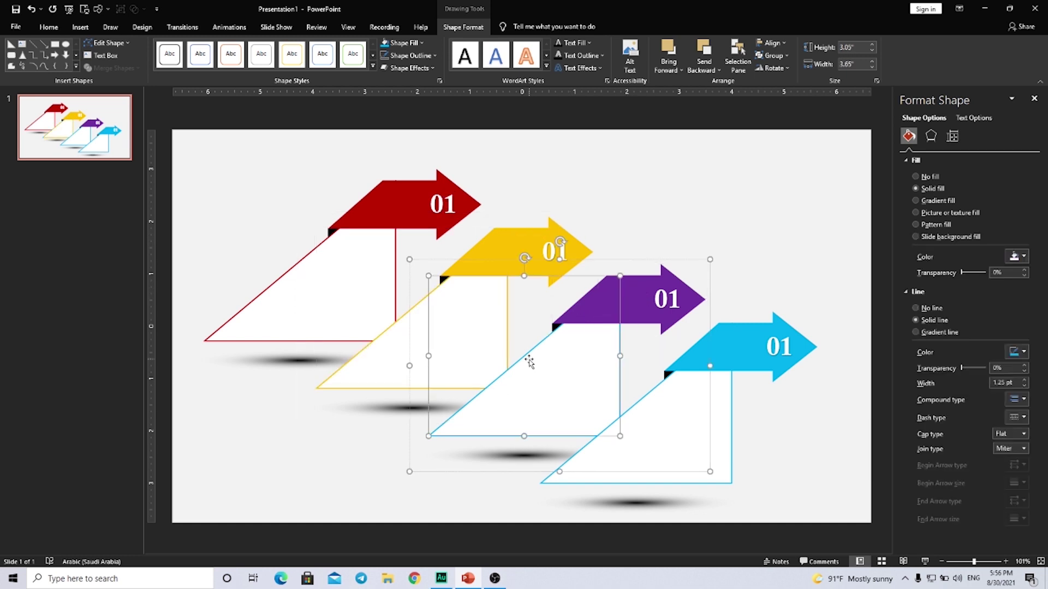
left_click(1024, 352)
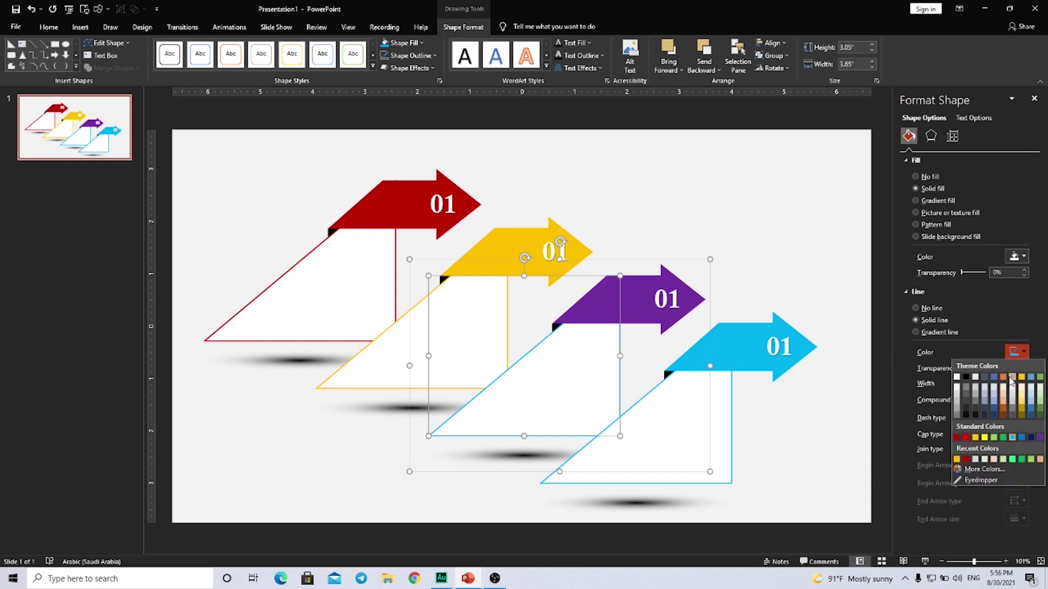
left_click(988, 481)
left_click(649, 277)
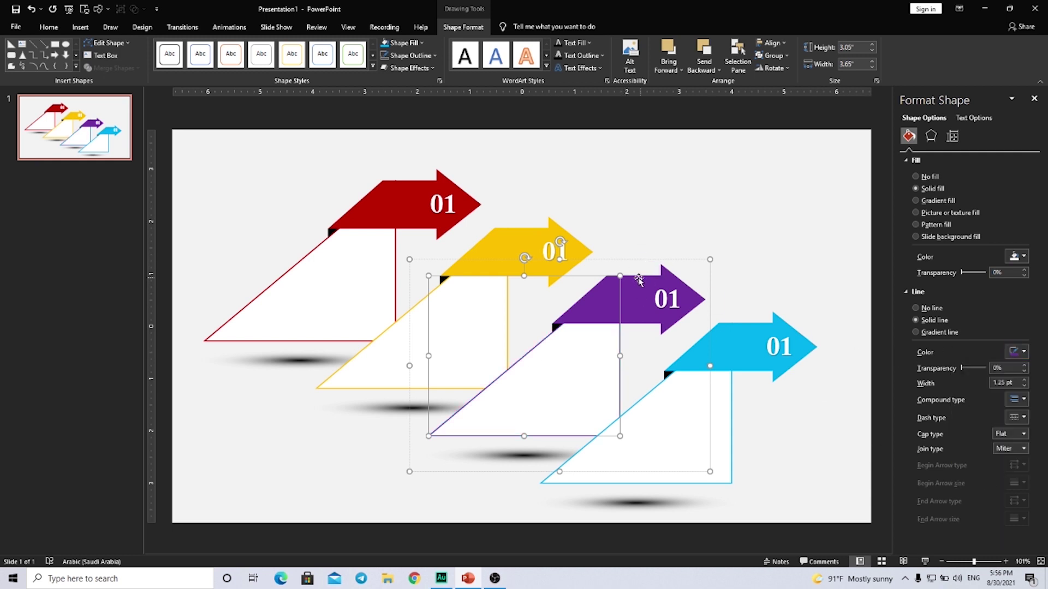
left_click(669, 205)
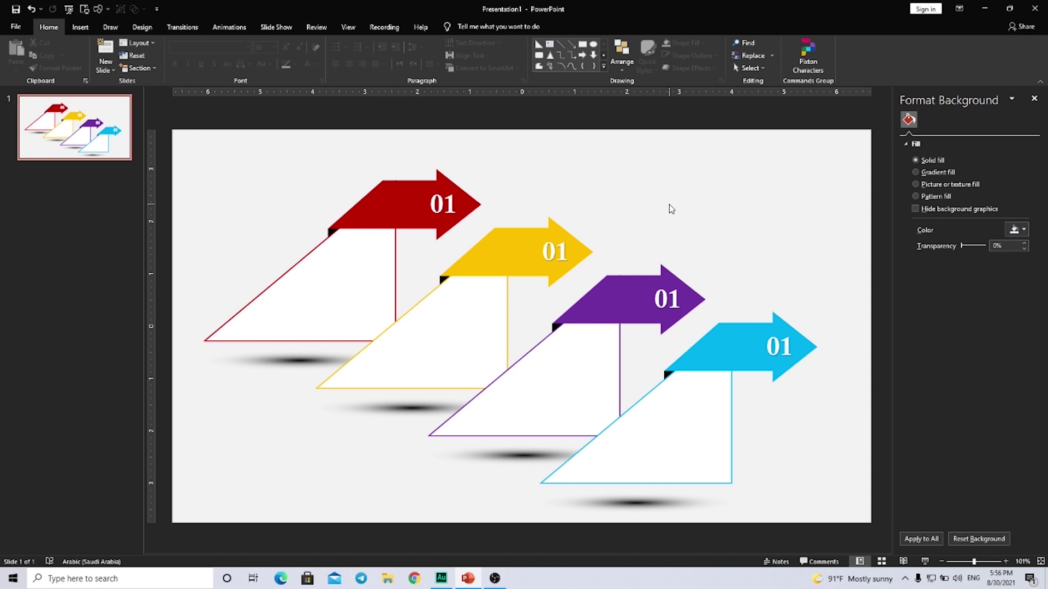
Change the purple, gold and red banner numbers from 01 to 02, 03 and 04
left_click(667, 300)
double_click(681, 301)
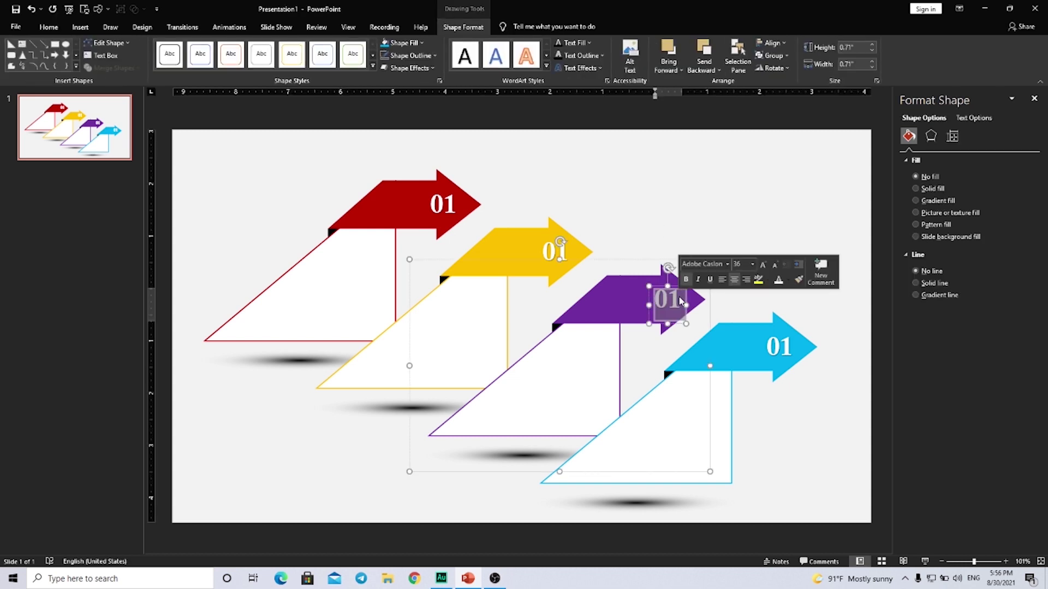
type("02")
left_click(560, 250)
double_click(557, 251)
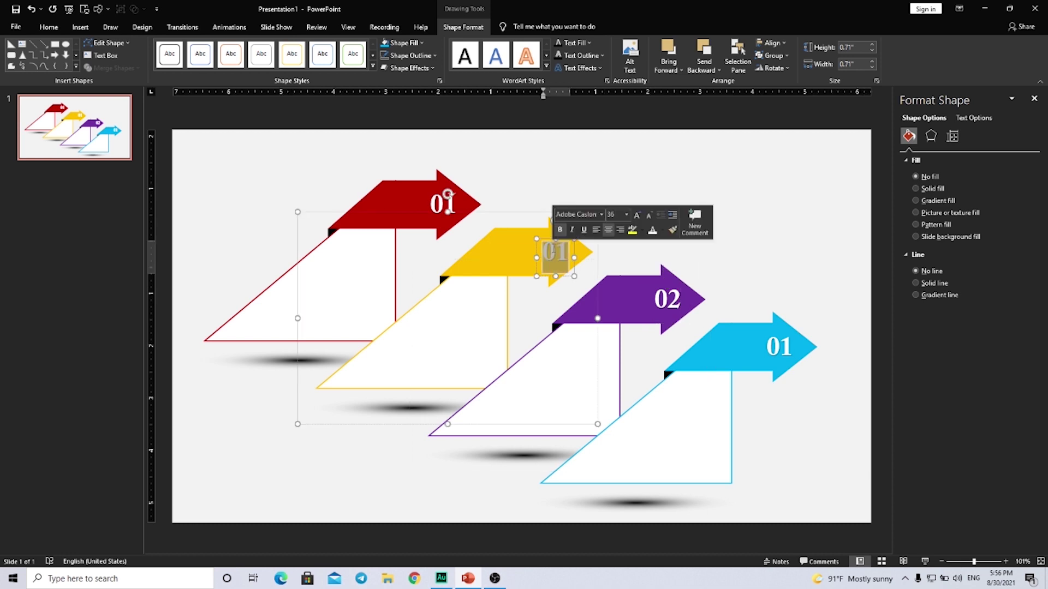
type("03")
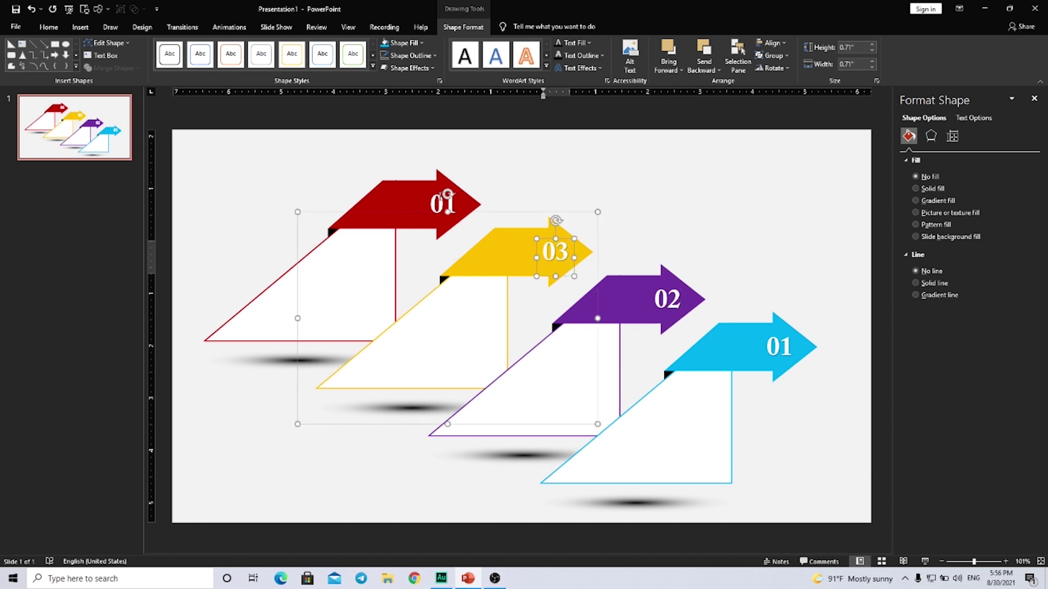
left_click(443, 198)
double_click(443, 203)
type("0")
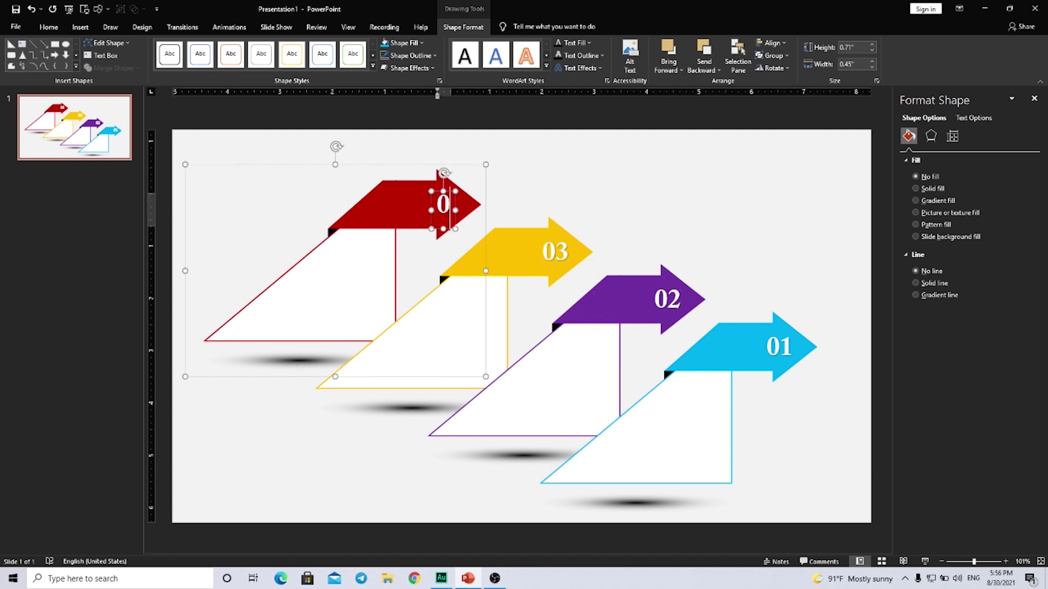
type("4")
left_click(523, 175)
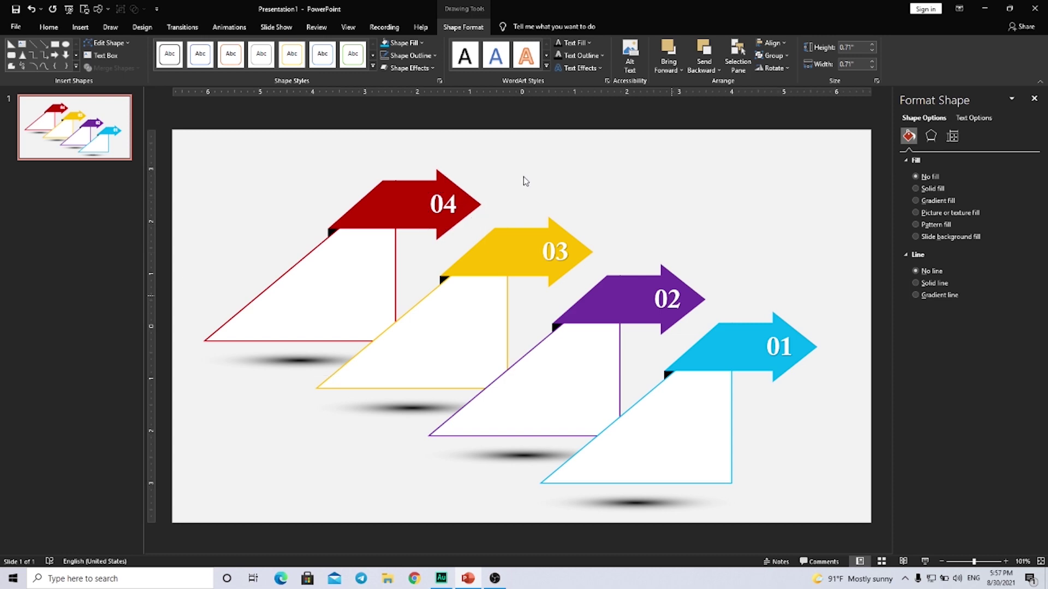
left_click(80, 26)
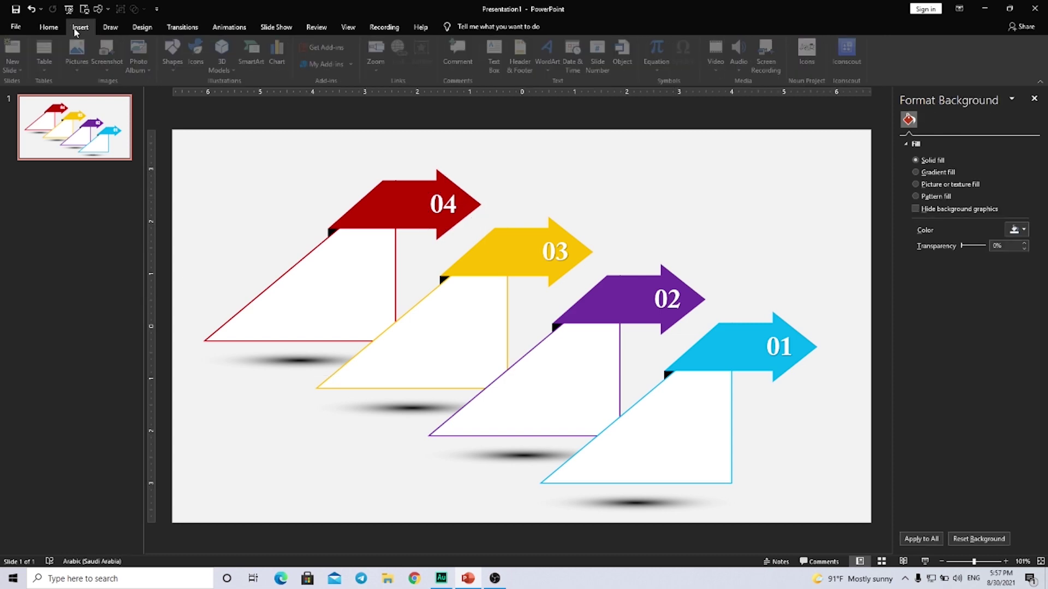
Insert the target, bar chart, stopwatch and presentation chart icons from the Analytics icon set
left_click(202, 65)
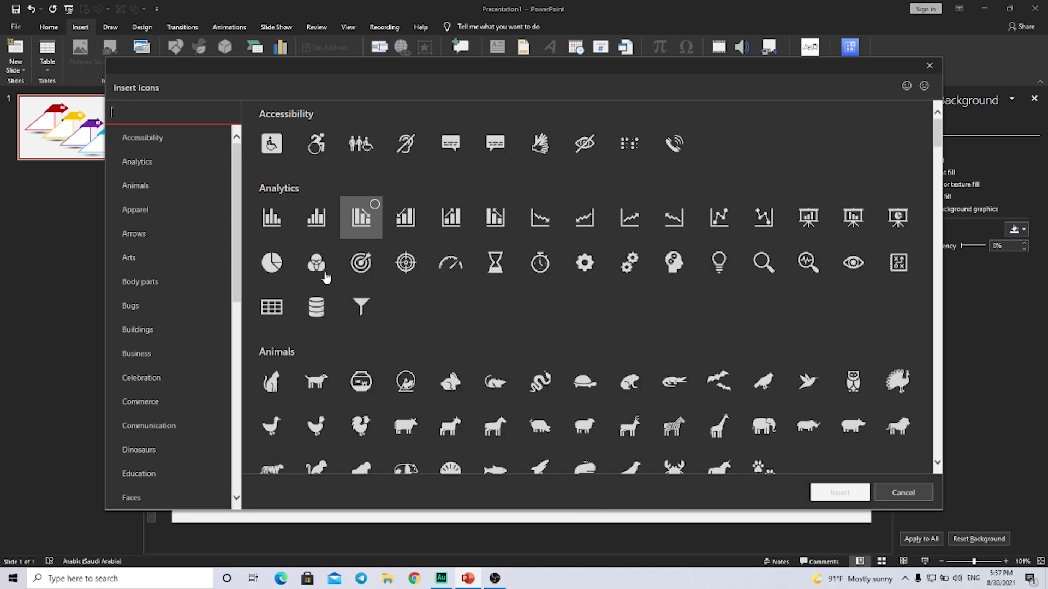
left_click(411, 263)
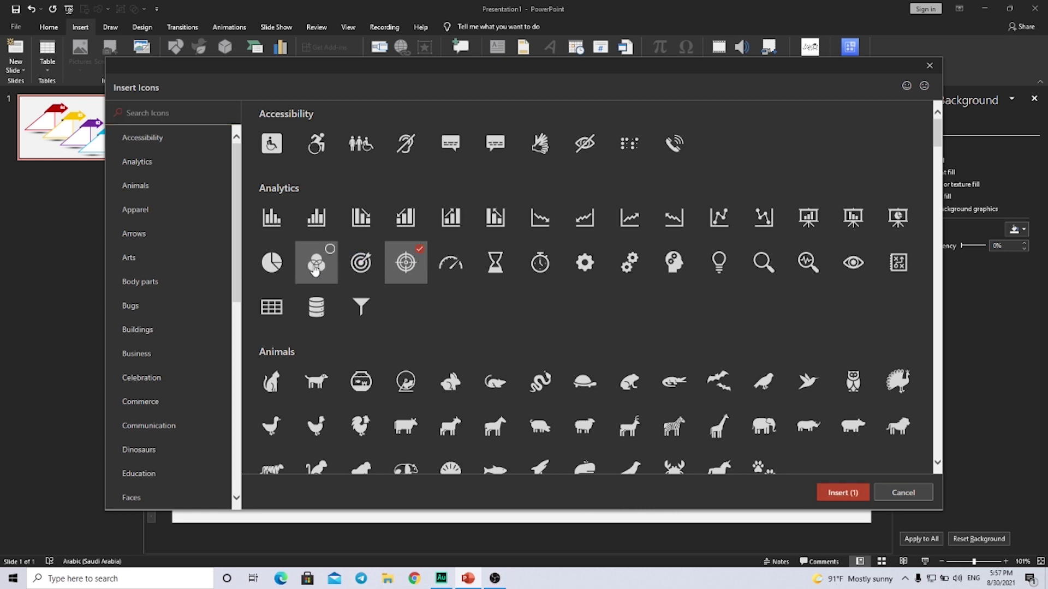
left_click(331, 208)
mouse_move(539, 262)
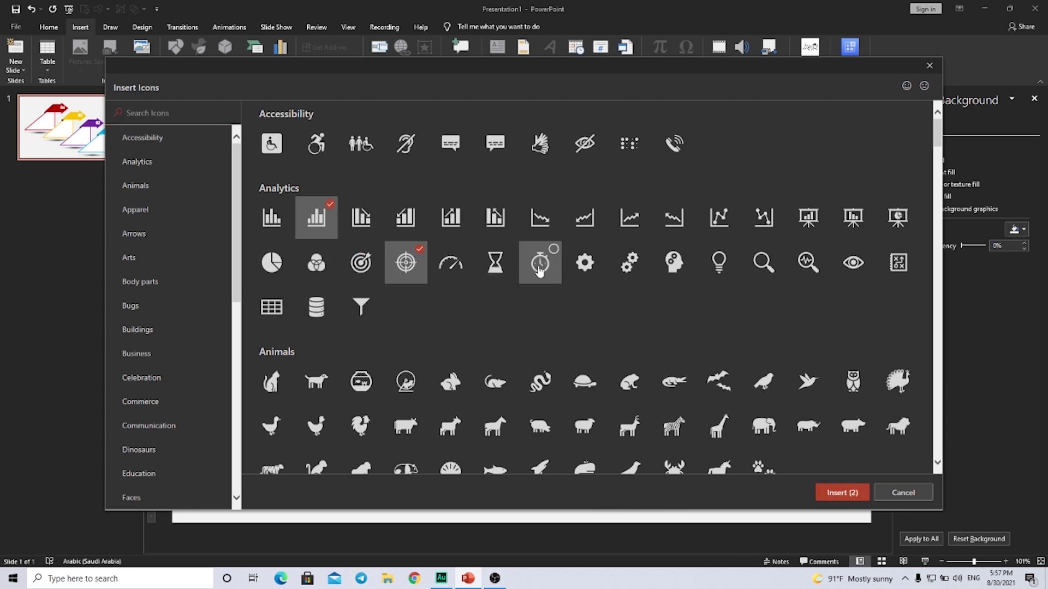
left_click(554, 250)
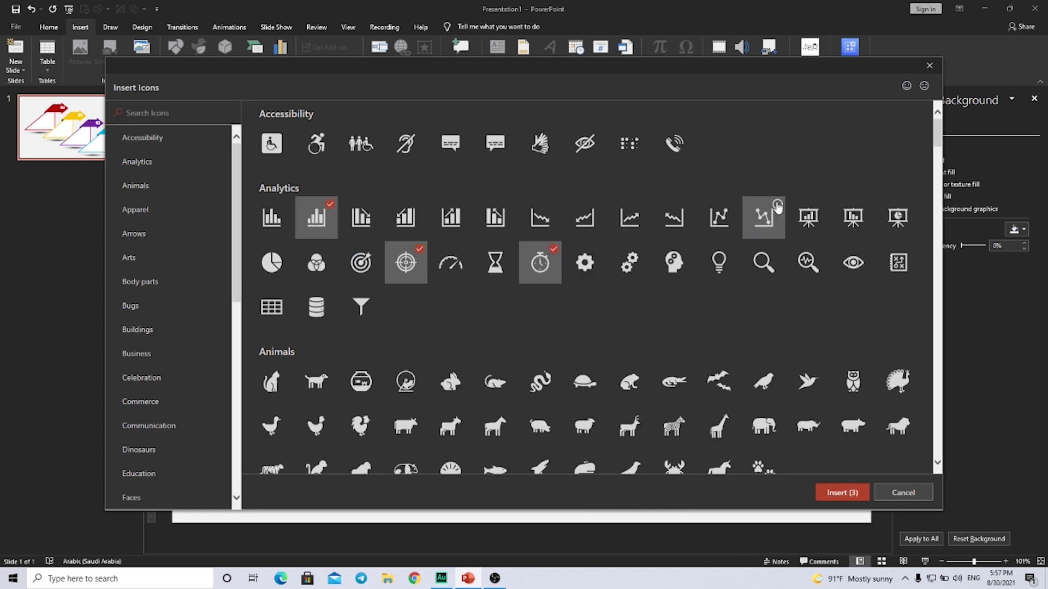
left_click(819, 213)
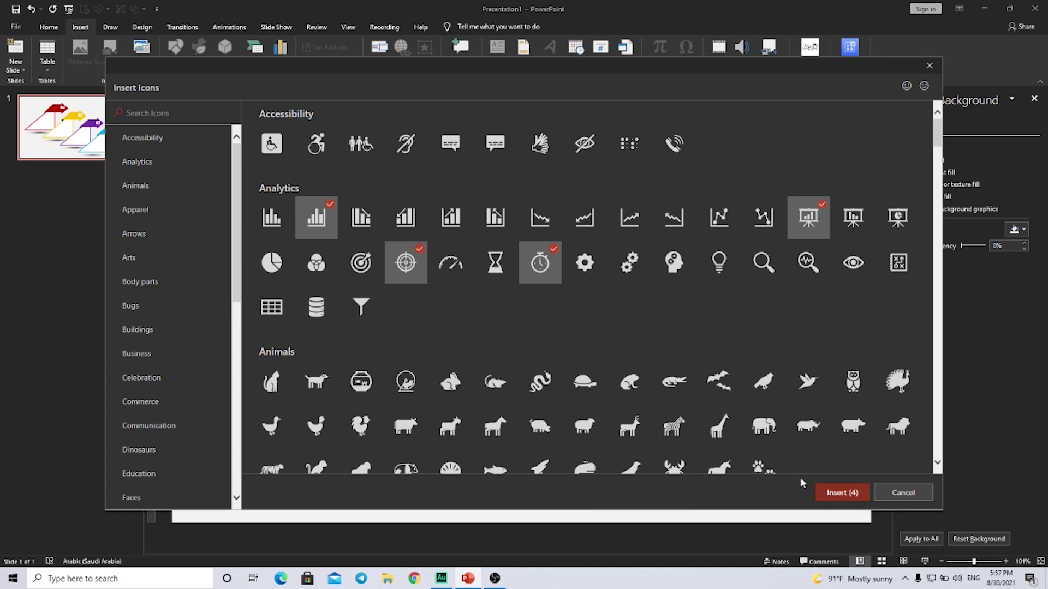
left_click(840, 492)
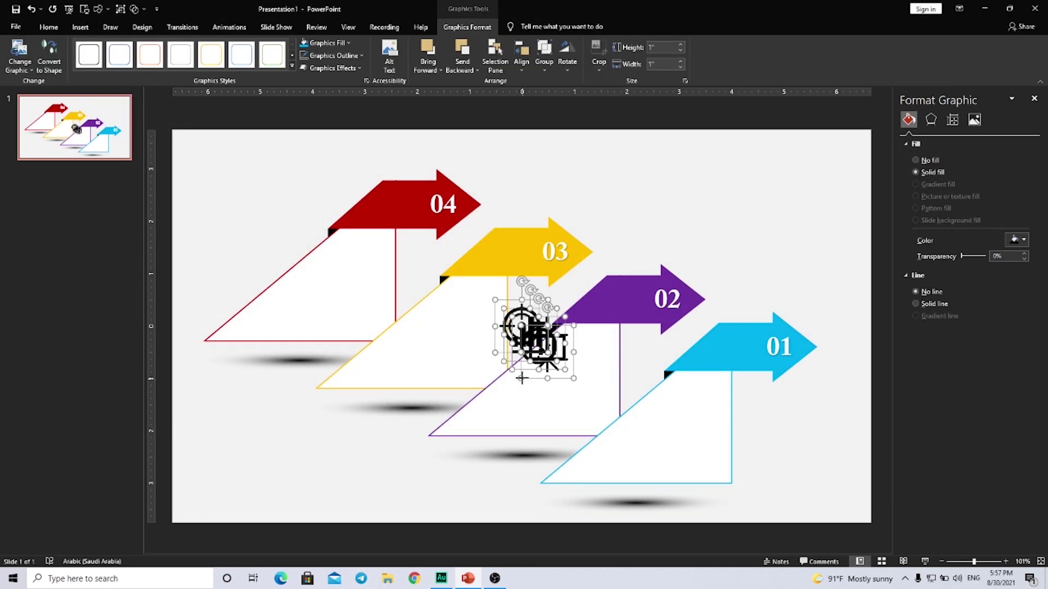
Shrink the icons to 0.53" and place presentation on 01, stopwatch on 02, target on 04
mouse_move(548, 367)
left_mouse_down()
mouse_move(535, 349)
mouse_move(579, 387)
left_mouse_up()
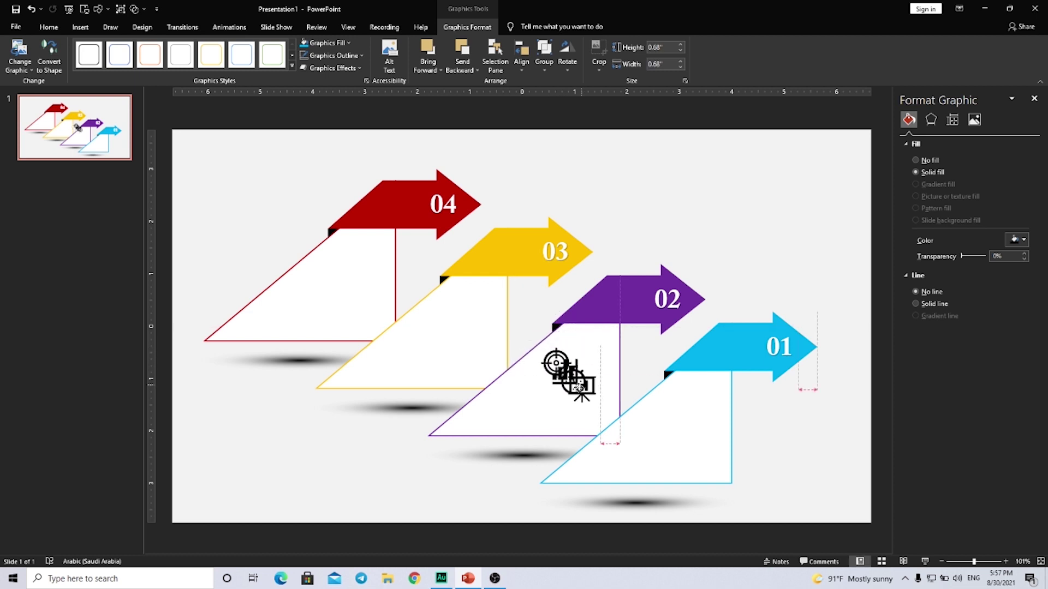
left_click(660, 248)
left_click(583, 389)
left_click_drag(661, 401, 695, 401)
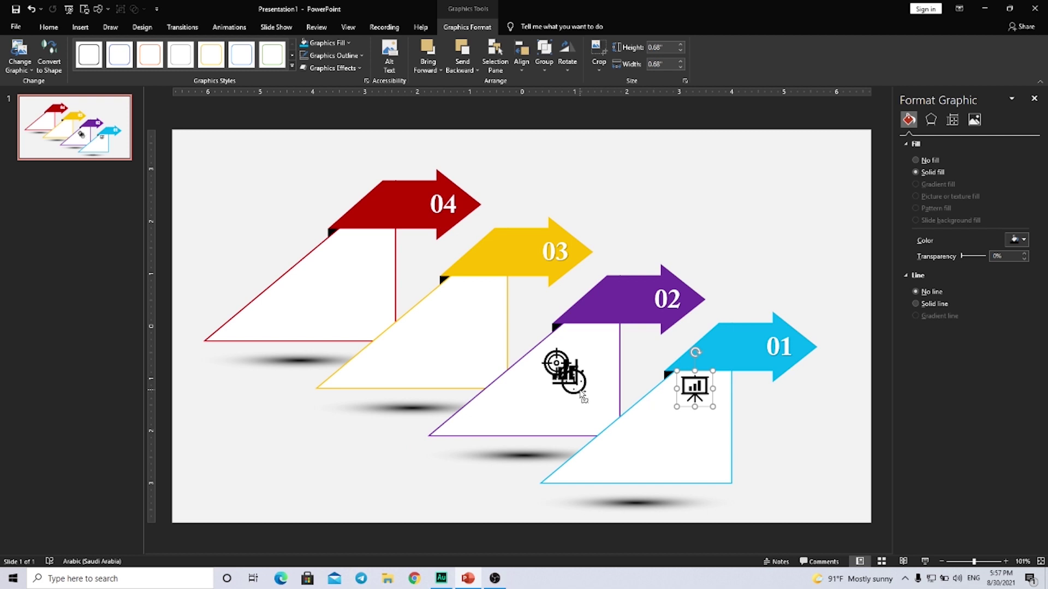
key("ctrl+z")
key("ctrl+z")
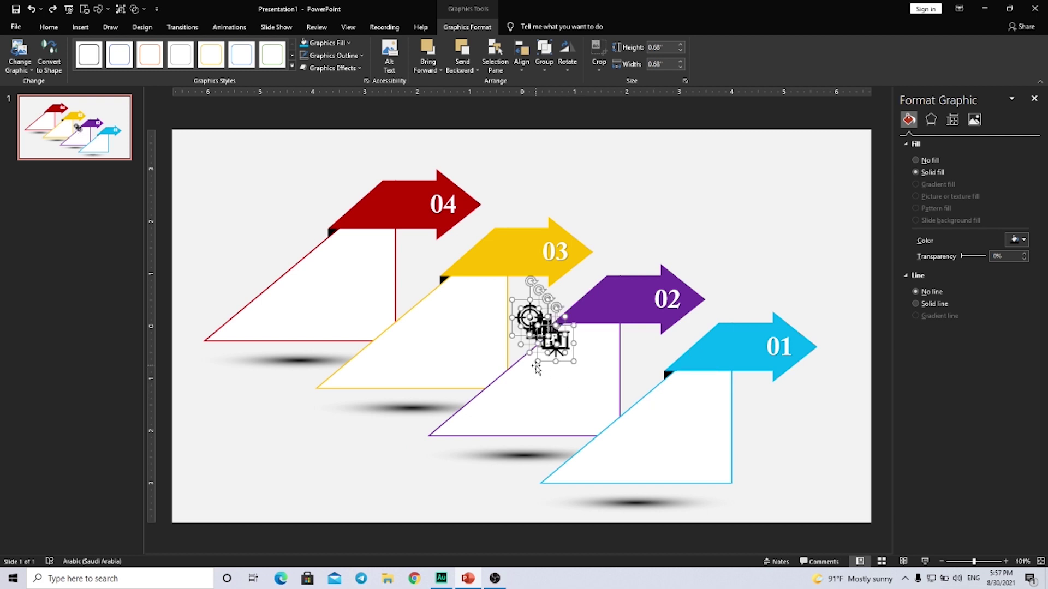
left_click(619, 235)
left_click_drag(559, 338, 697, 384)
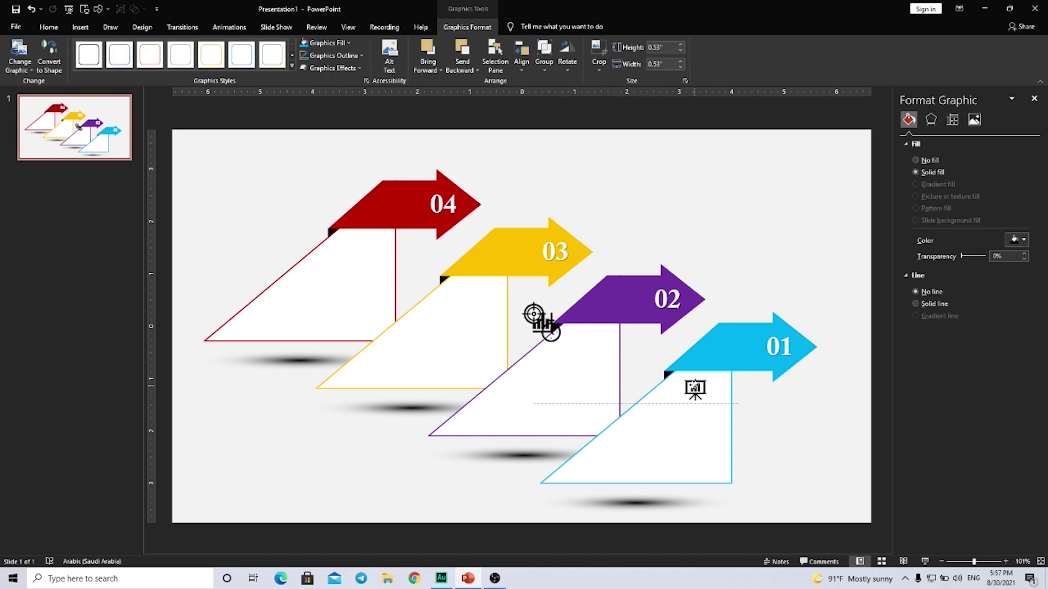
mouse_move(551, 331)
left_mouse_down()
mouse_move(576, 339)
mouse_move(467, 295)
left_mouse_up()
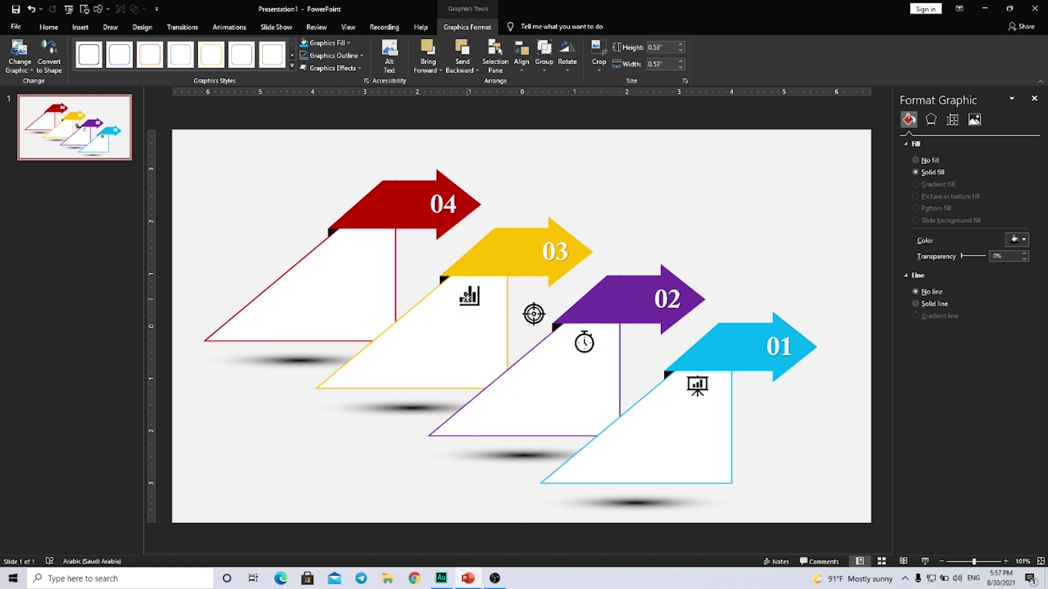
left_click_drag(534, 314, 358, 248)
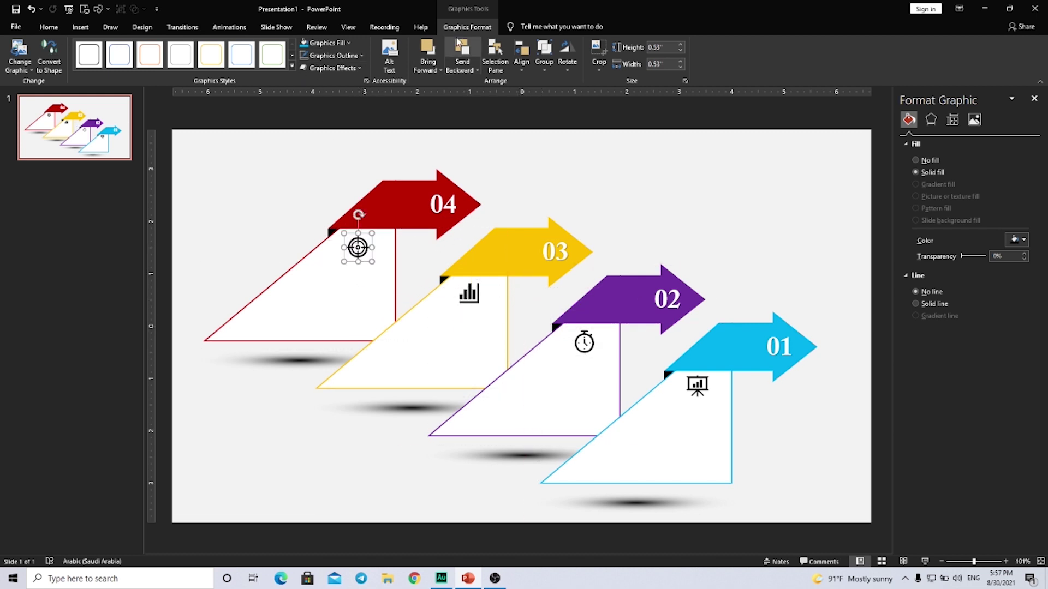
Eyedrop the red banner colour onto the target icon and yellow onto the chart icon
left_click(328, 42)
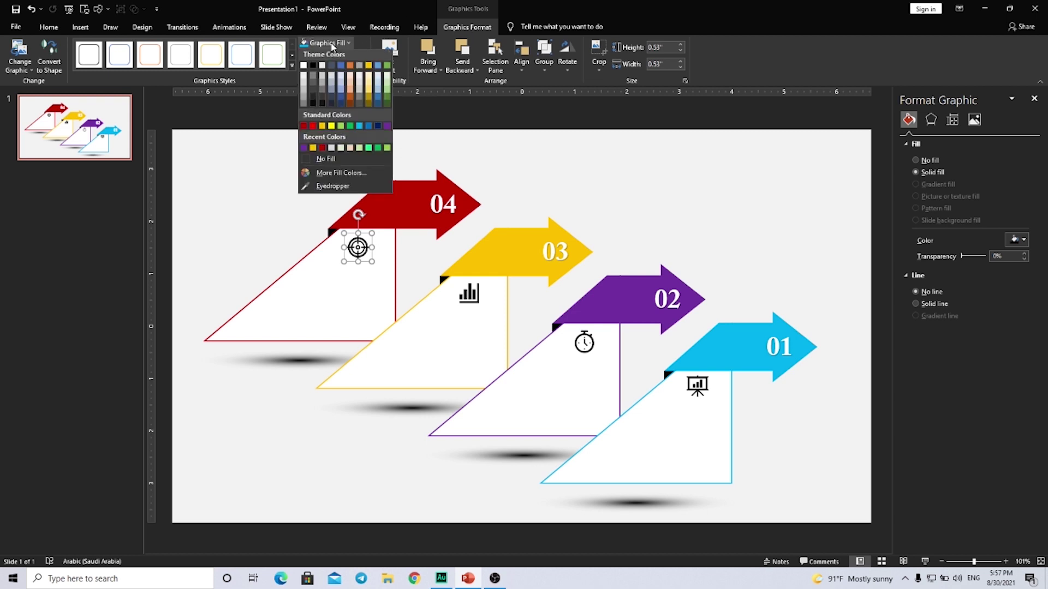
left_click(330, 189)
left_click(412, 194)
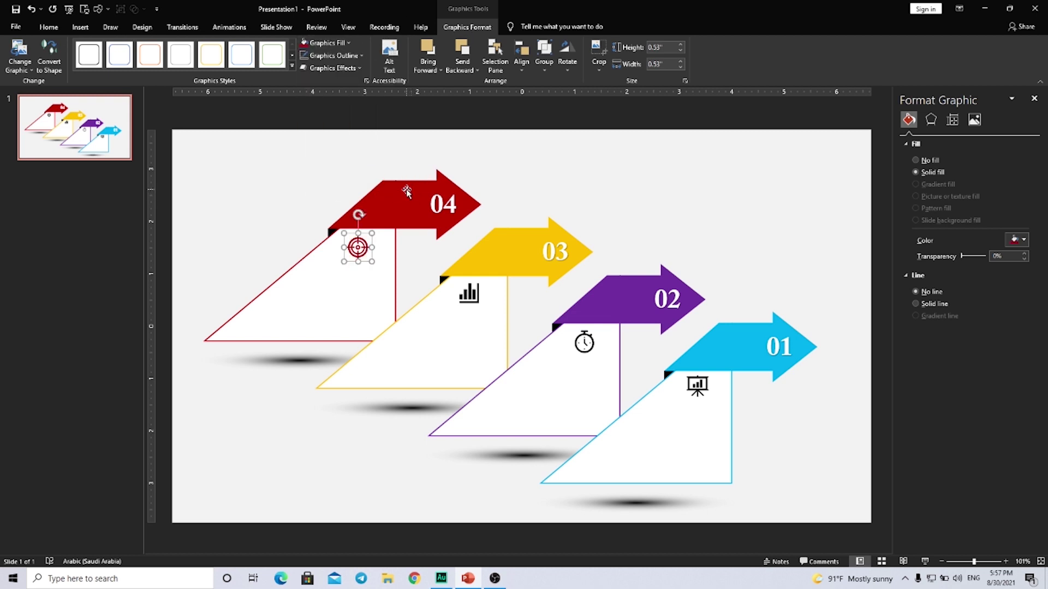
left_click(473, 297)
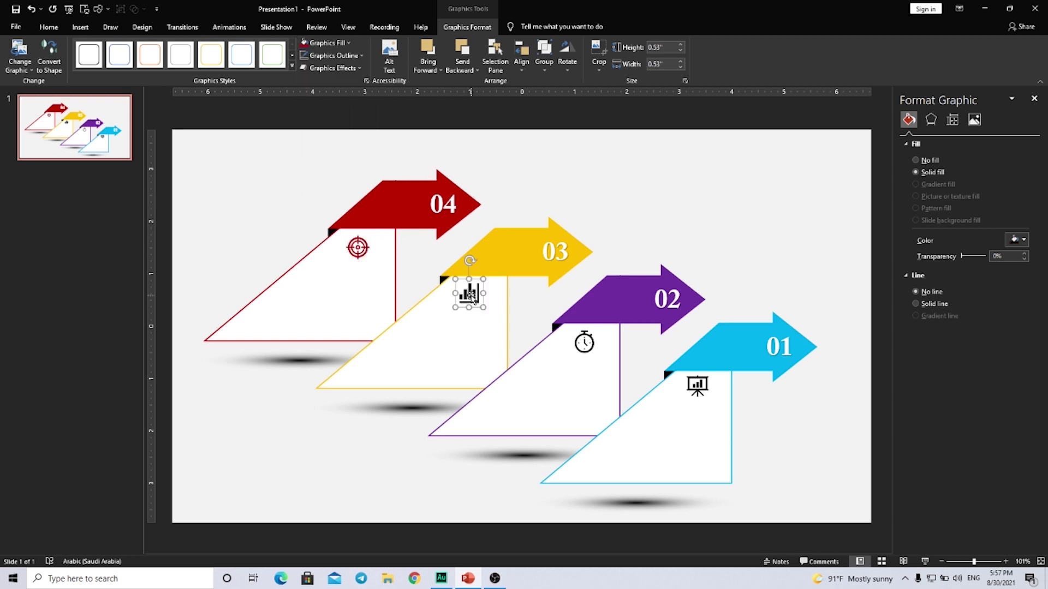
left_click(328, 42)
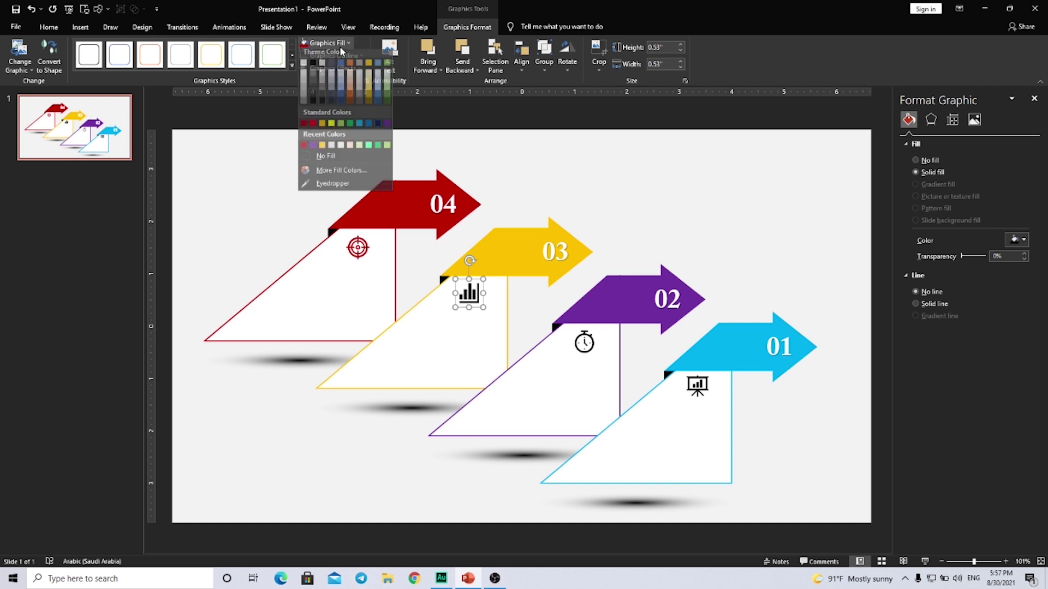
left_click(333, 188)
left_click(498, 252)
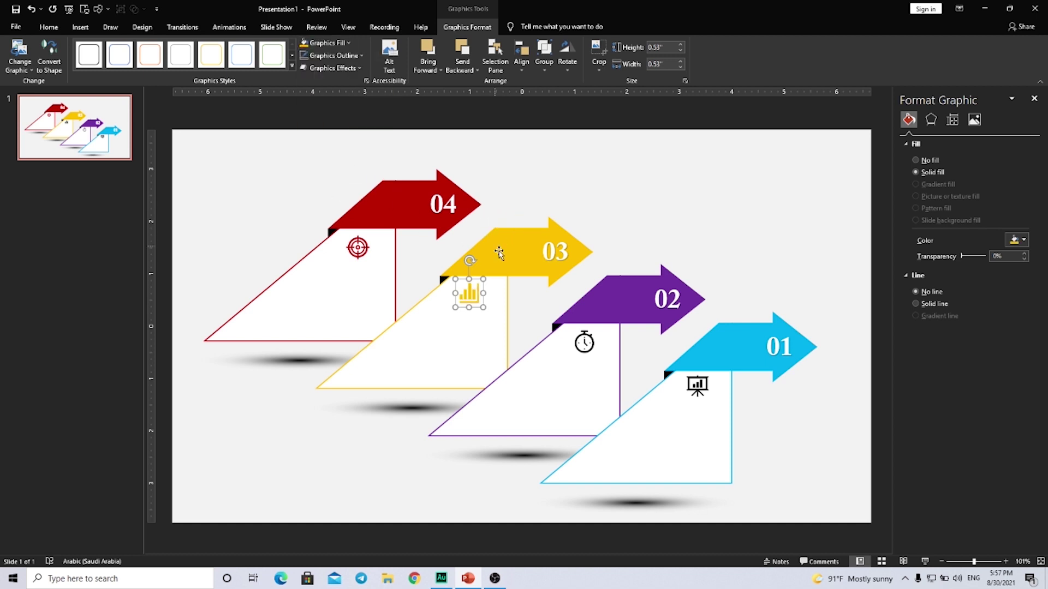
Colour the stopwatch purple and the presentation icon blue, then paste a 'TITLE HERE' text block
left_click(584, 342)
left_click(327, 42)
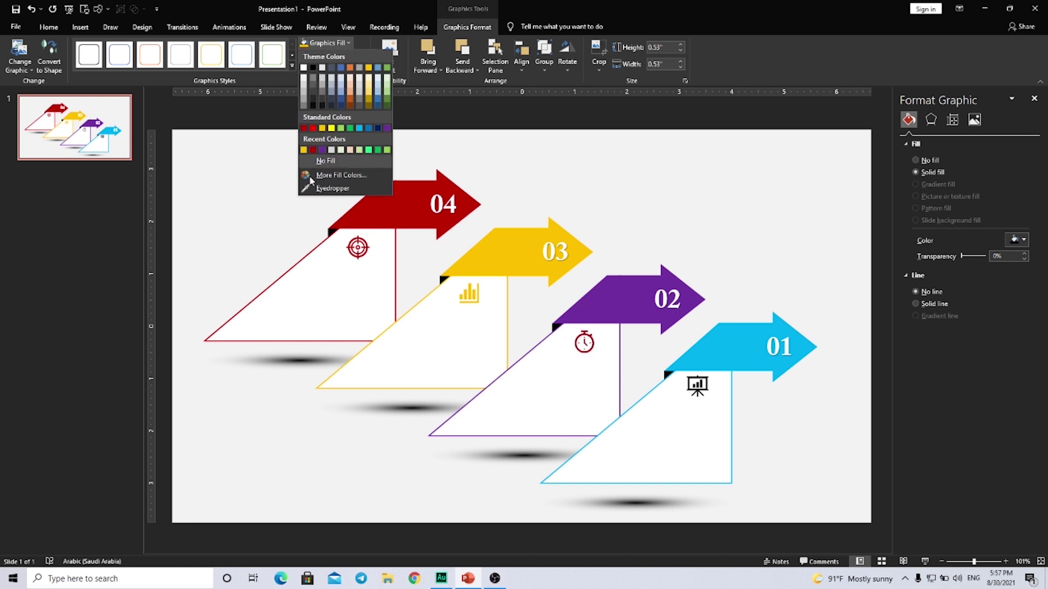
left_click(317, 188)
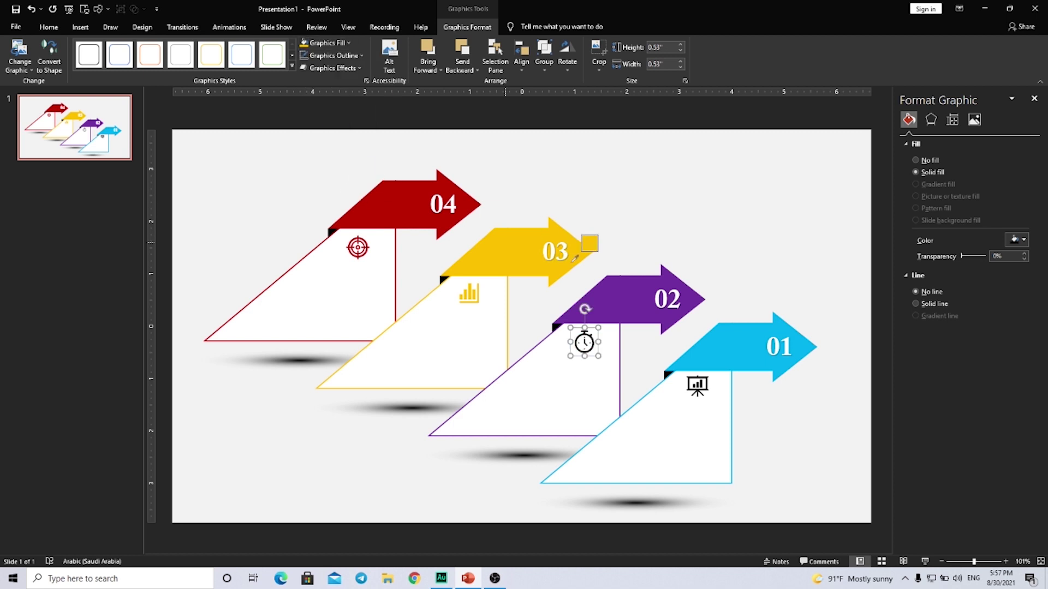
left_click(643, 285)
left_click(697, 385)
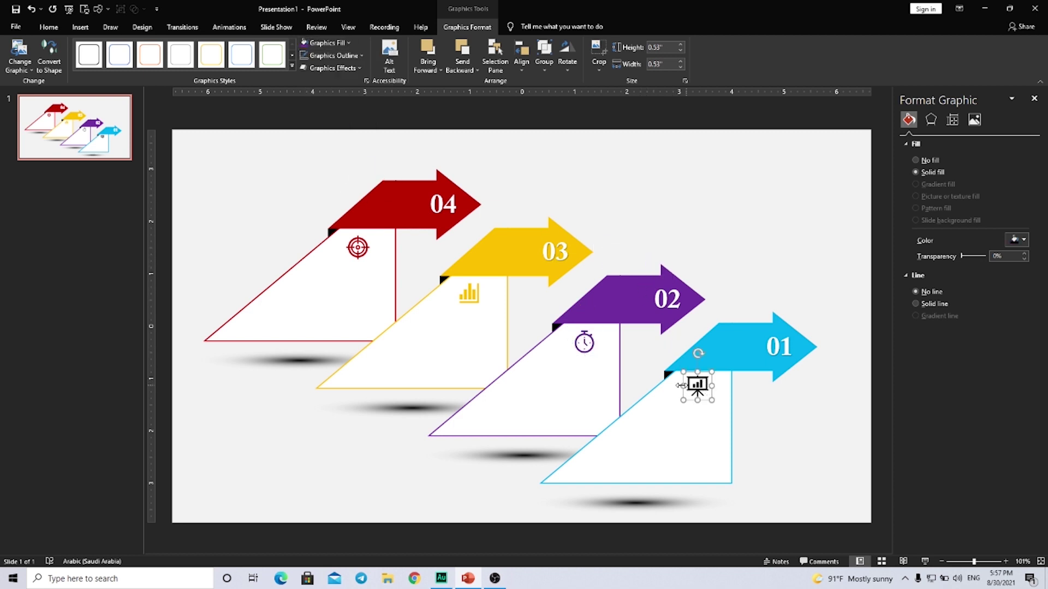
left_click(333, 43)
left_click(326, 190)
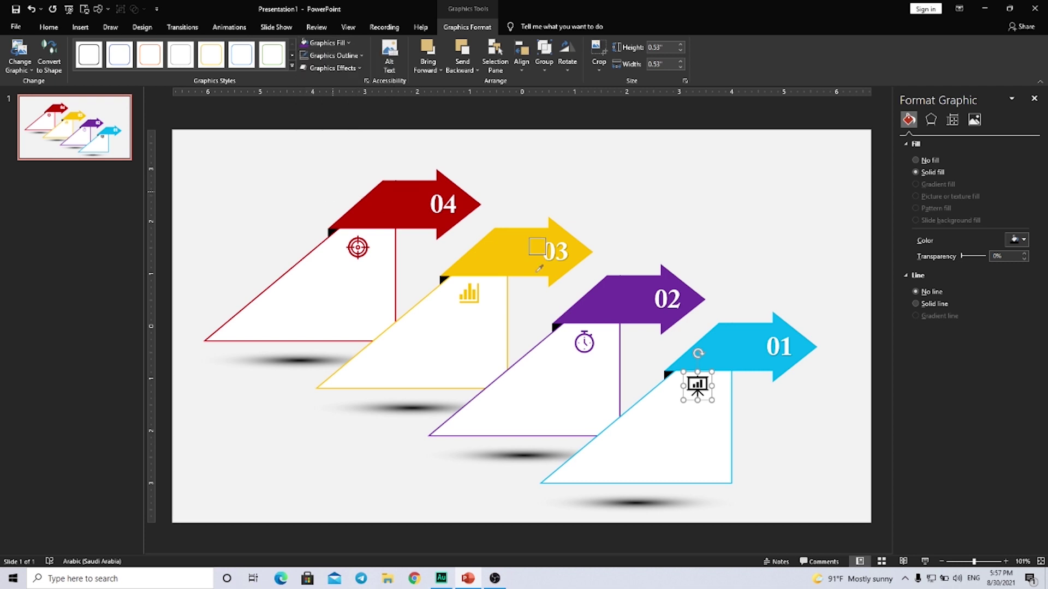
left_click(737, 339)
key("ctrl+v")
Place the TITLE HERE text block under the 01 icon and widen its body text
left_click_drag(402, 379, 639, 399)
left_click(653, 444)
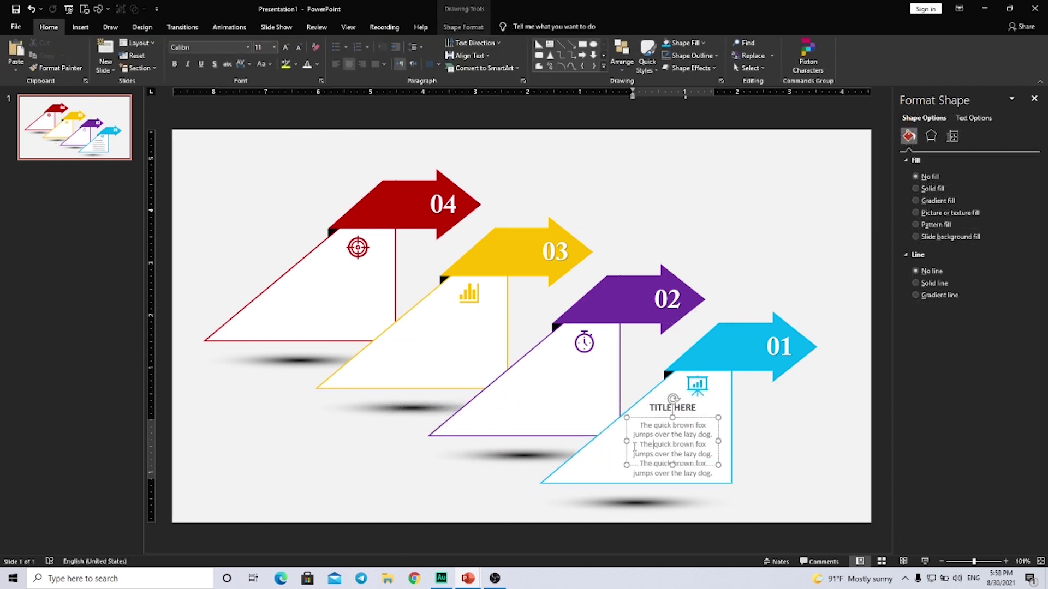
left_click_drag(627, 441, 612, 441)
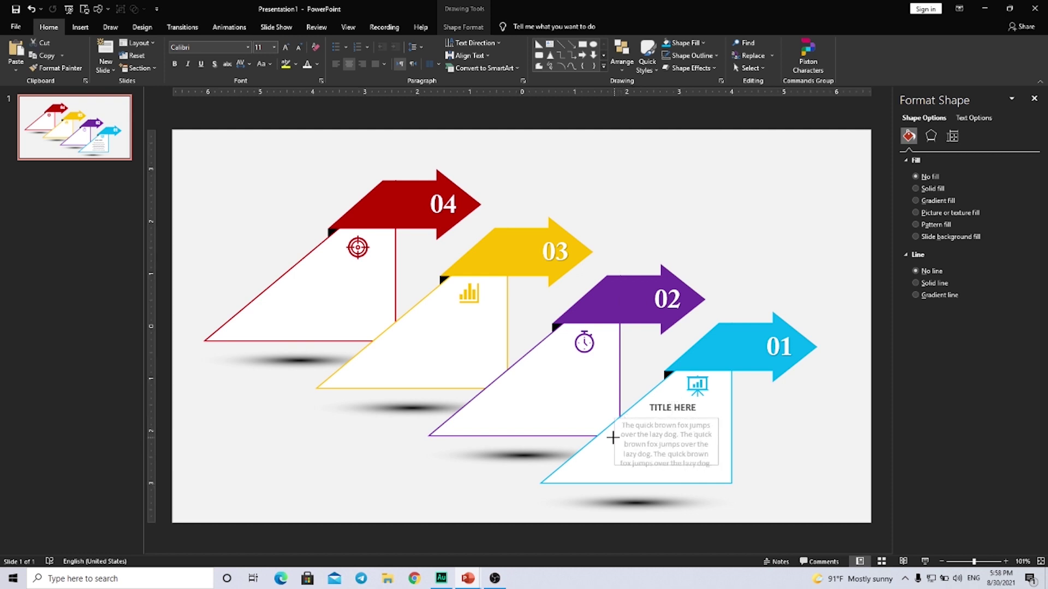
mouse_move(674, 419)
left_mouse_down()
mouse_move(677, 446)
mouse_move(581, 381)
left_mouse_up()
left_click(675, 412)
left_click(668, 439, "shift")
Duplicate the title and body block twice, placing a copy under the red step's target icon
key("ctrl+d")
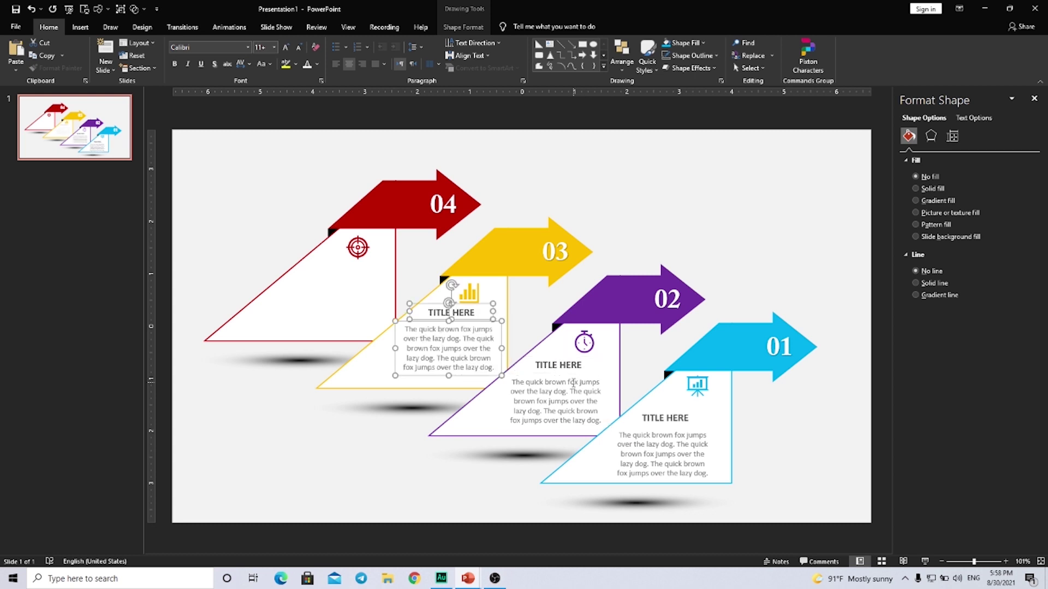
key("ctrl+d")
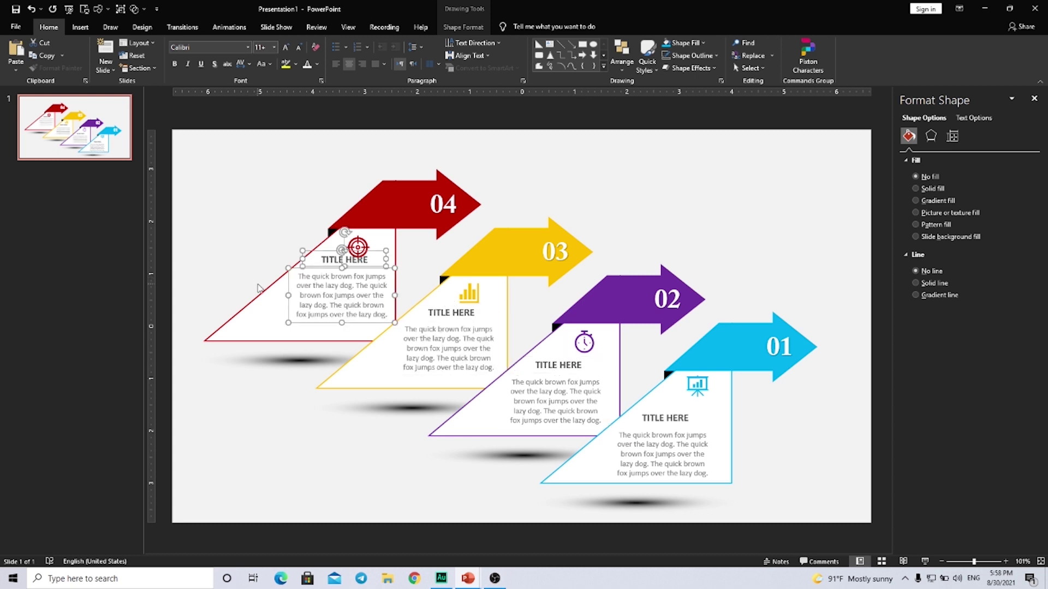
left_click_drag(322, 270, 307, 279)
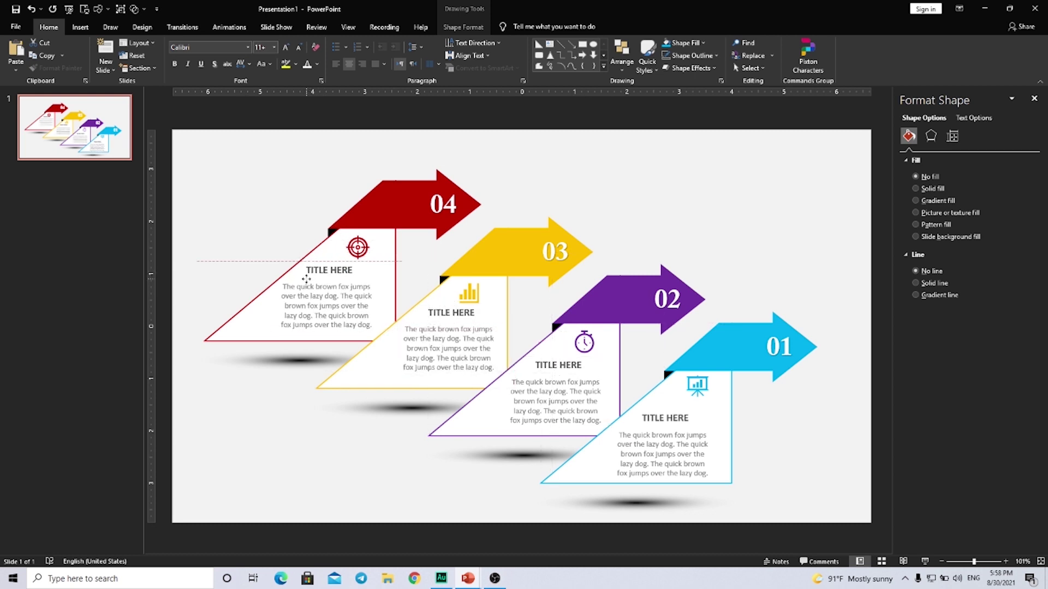
Centre the text copies under the yellow step's chart icon and the purple step's stopwatch
left_click(443, 338)
left_click(461, 314)
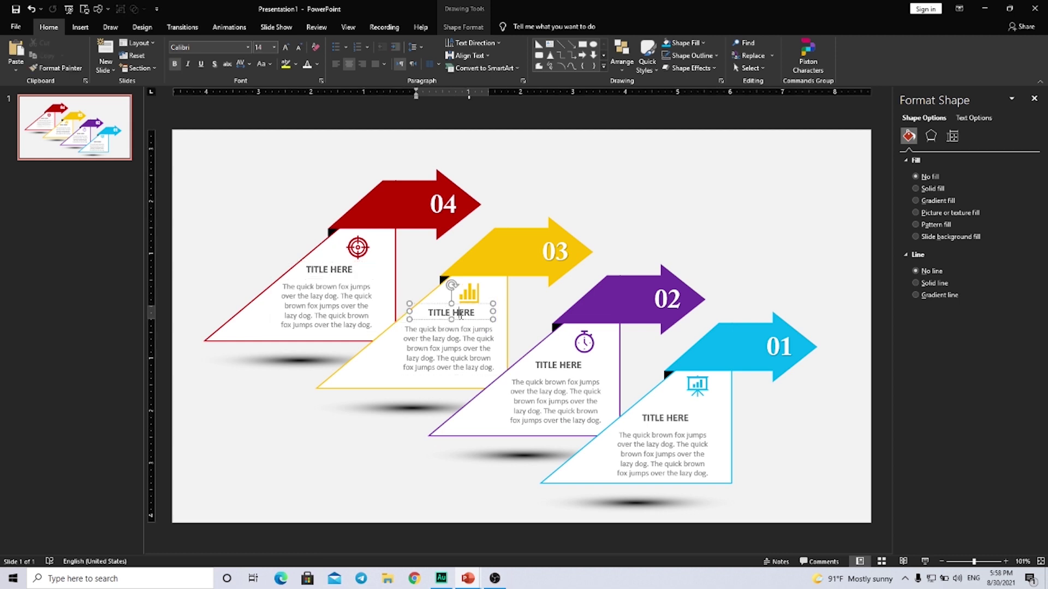
left_click(462, 331, "shift")
left_click_drag(462, 331, 457, 337)
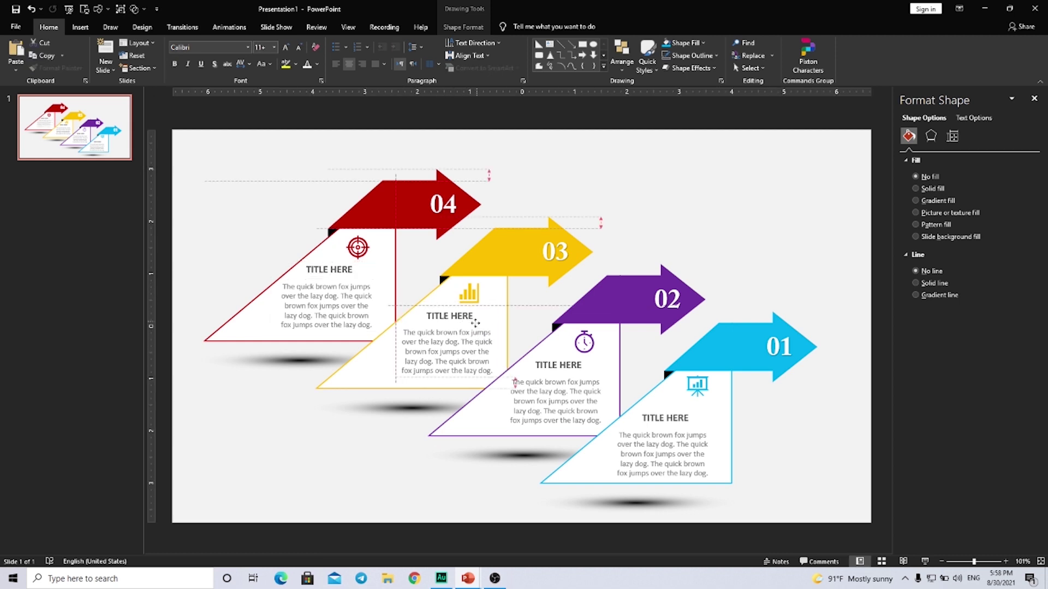
left_click(605, 413)
left_click(578, 364, "shift")
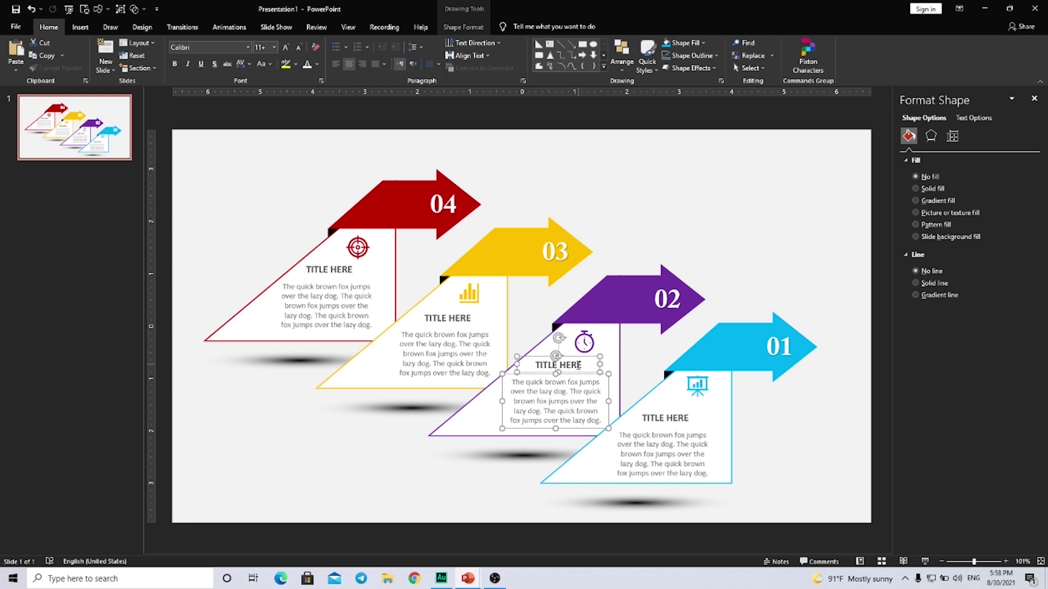
left_click_drag(577, 375, 580, 376)
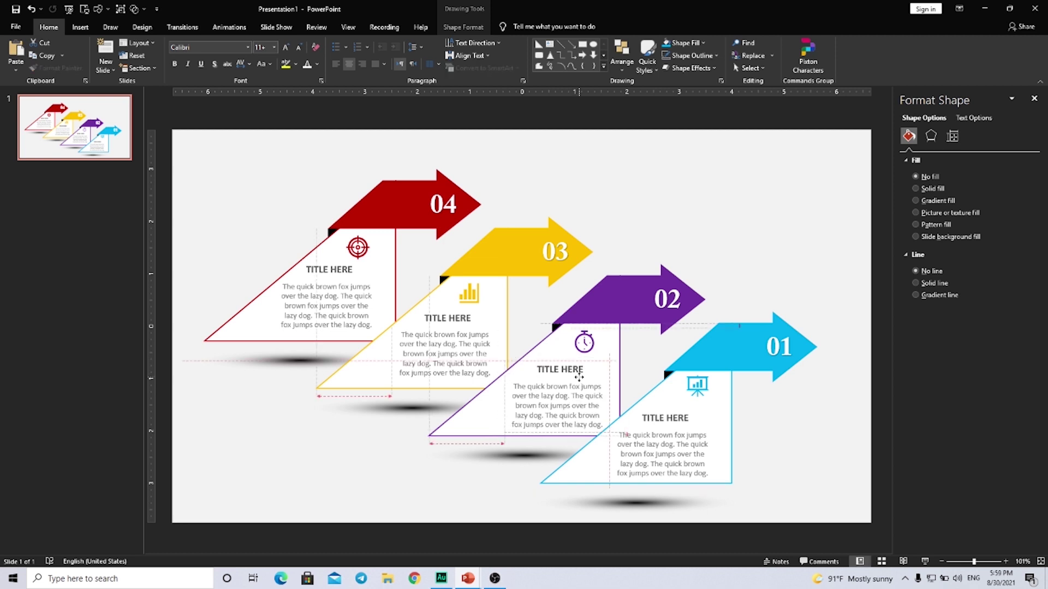
left_click(533, 175)
Select the red 04 step's icon, title and body text, then send it back one layer
left_click(410, 206)
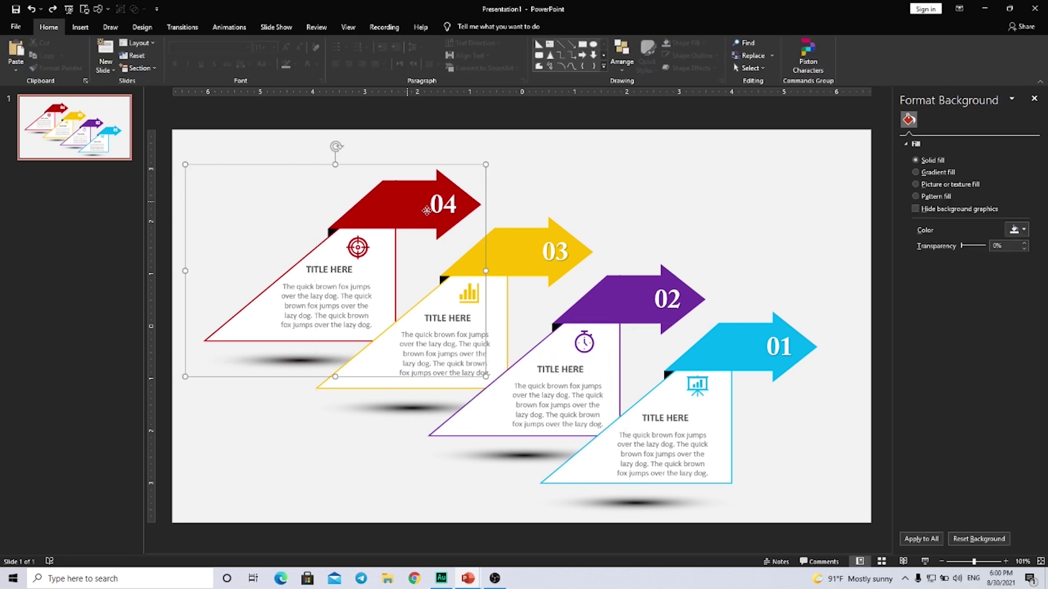
left_click(363, 251)
left_click(334, 270, "shift")
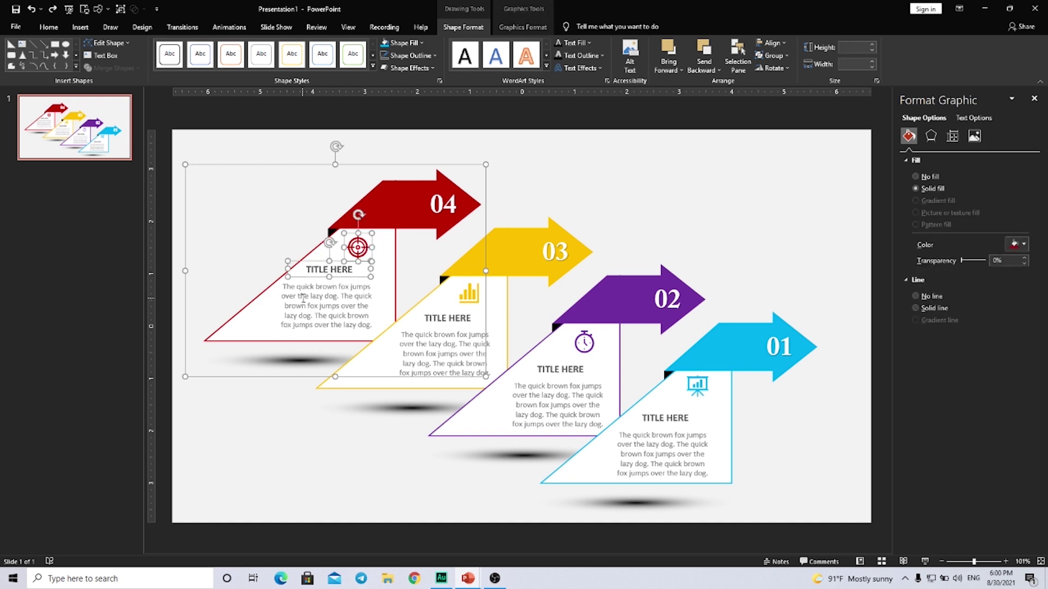
left_click(333, 304, "shift")
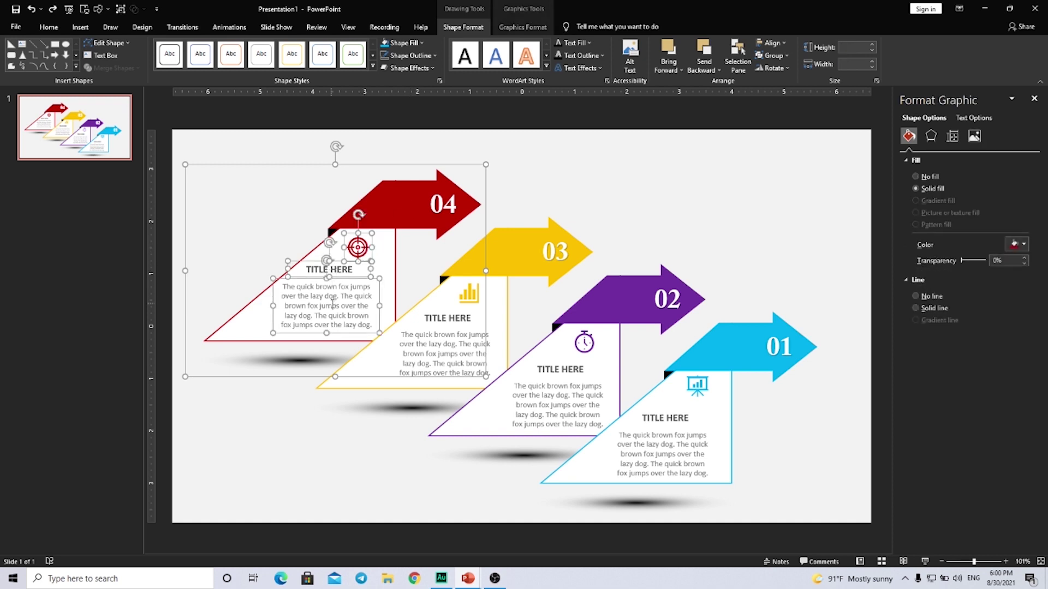
key("Escape")
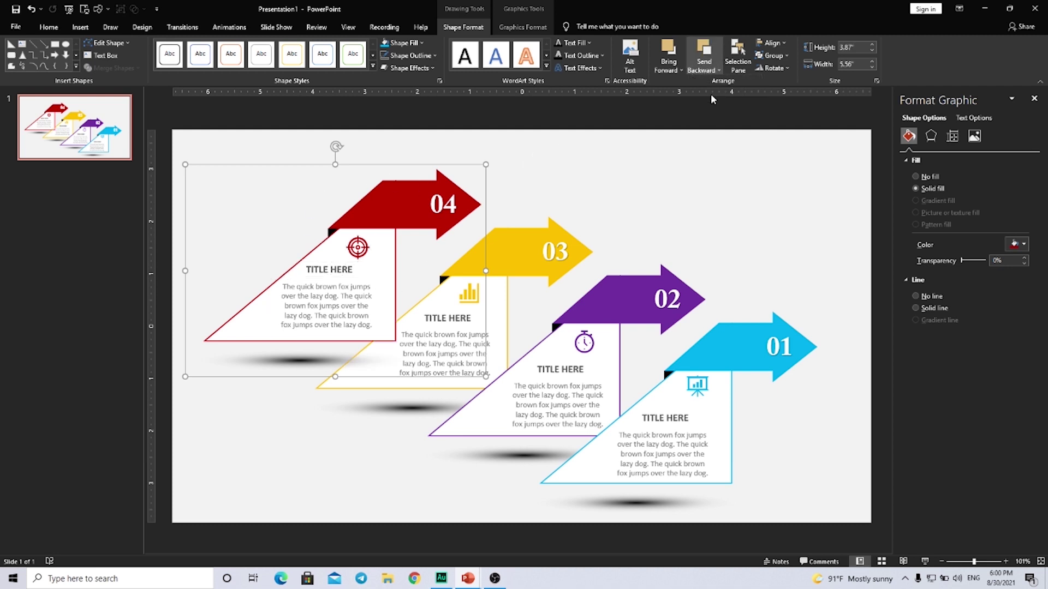
left_click(704, 54)
left_click(463, 242)
Select the yellow 03 step's contents and bring the red 04 step in front of it
left_click(467, 297)
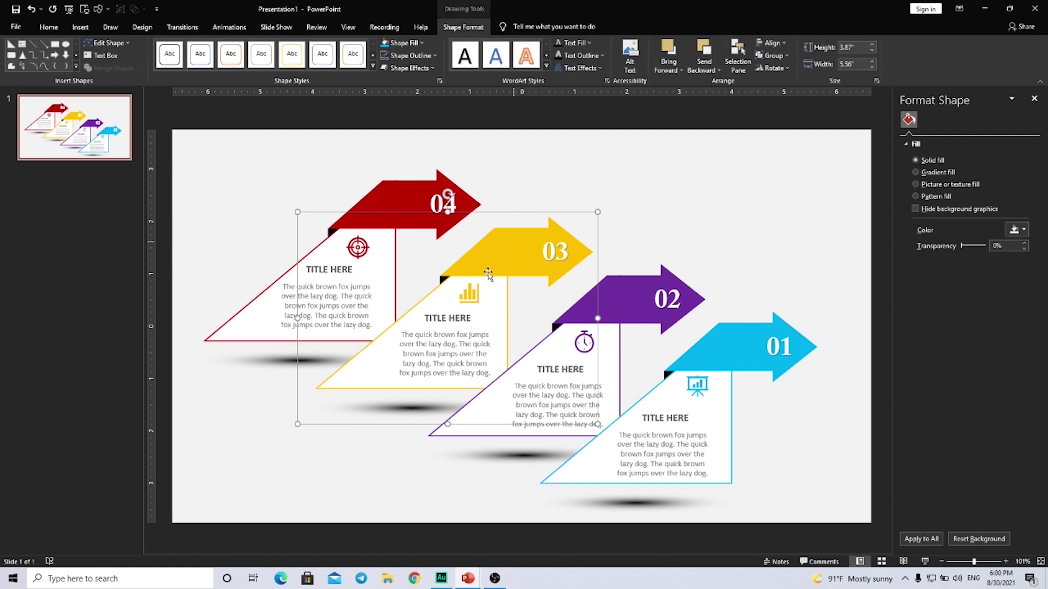
left_click(467, 298)
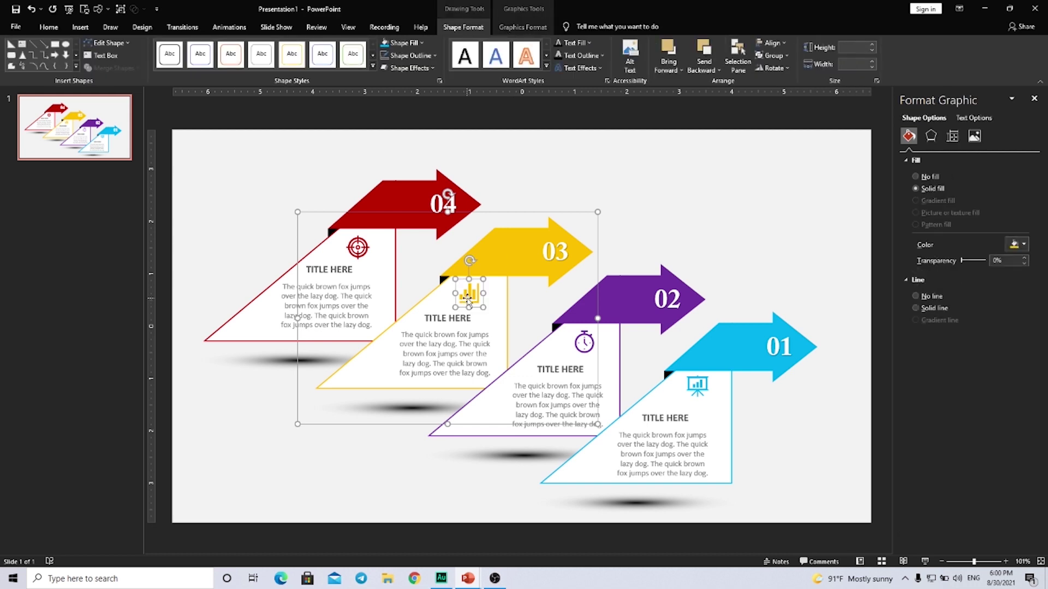
left_click(440, 322, "shift")
left_click(443, 344, "shift")
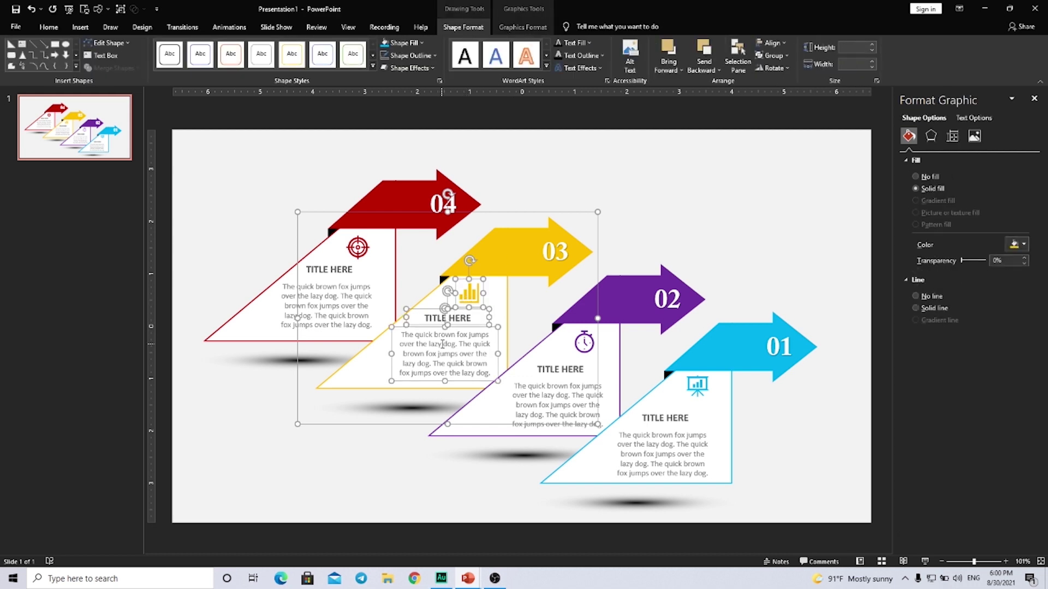
key("Escape")
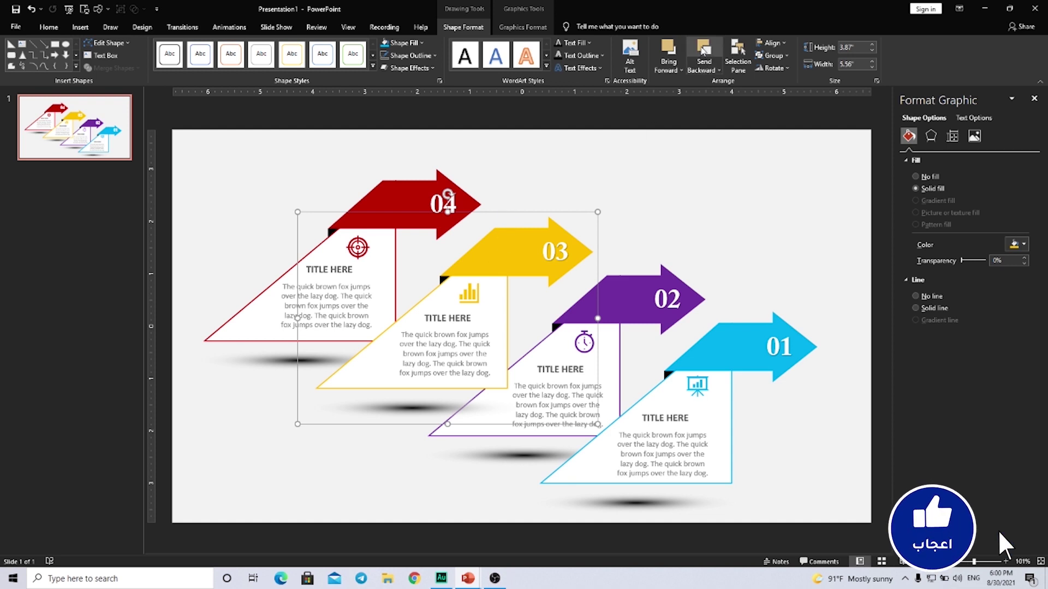
left_click(667, 59)
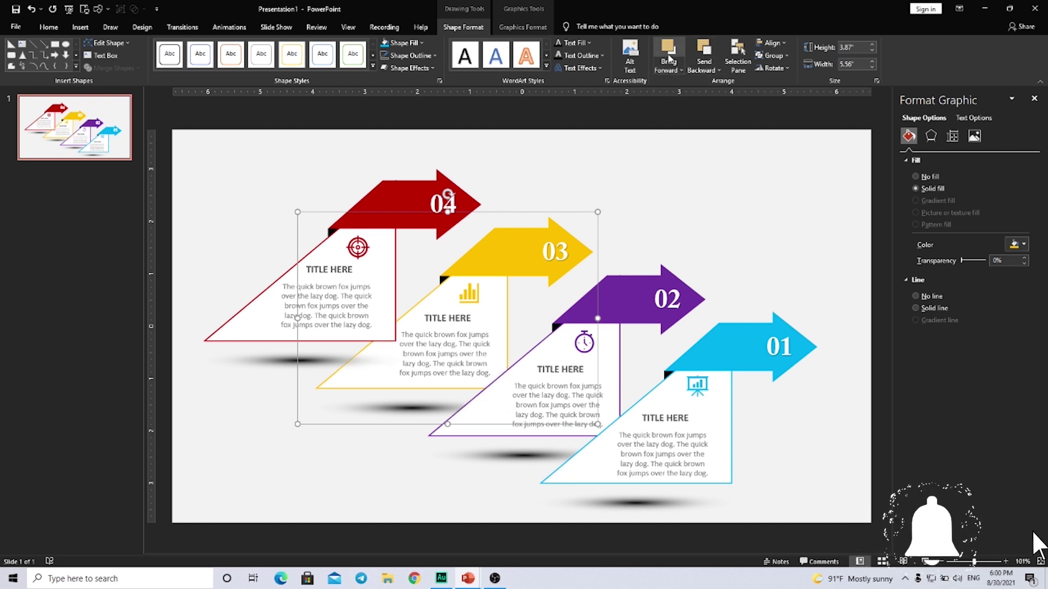
Select the purple 02 step group with its stopwatch and text, and send it backward
left_click(654, 299)
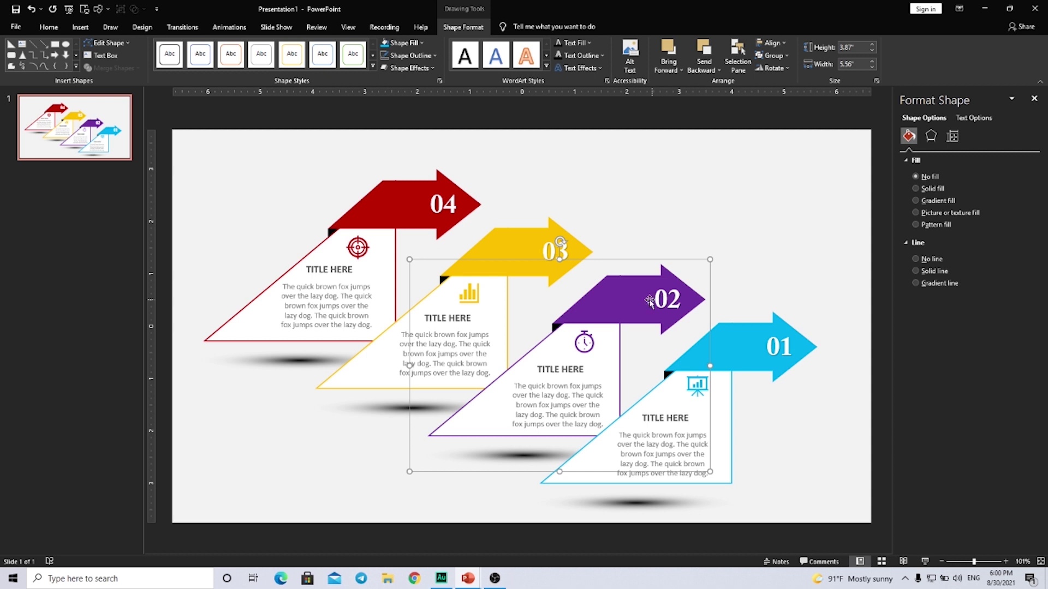
left_click(582, 341)
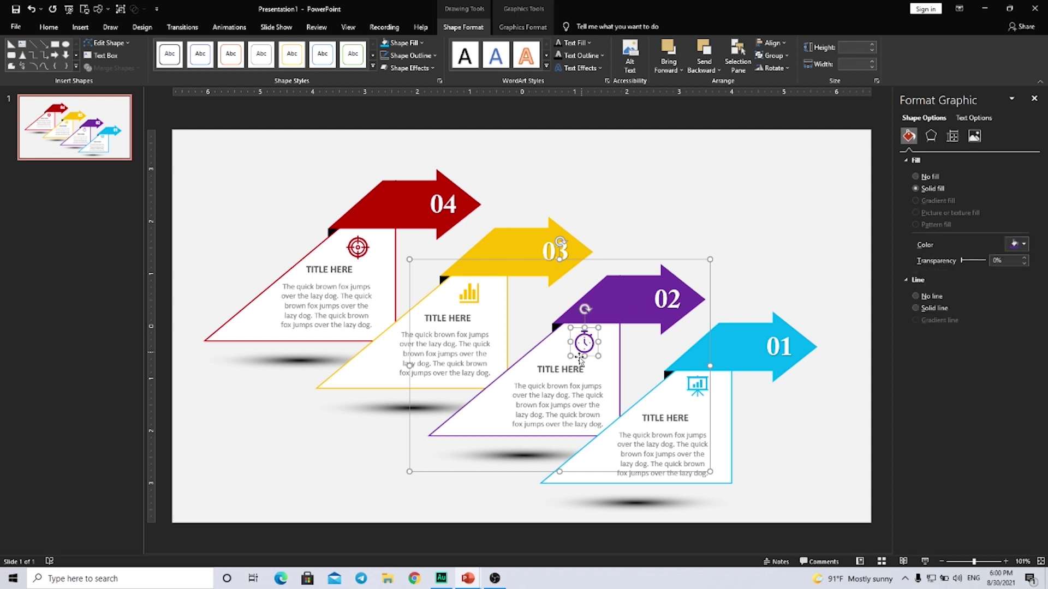
left_click(548, 371, "shift")
left_click(548, 393, "shift")
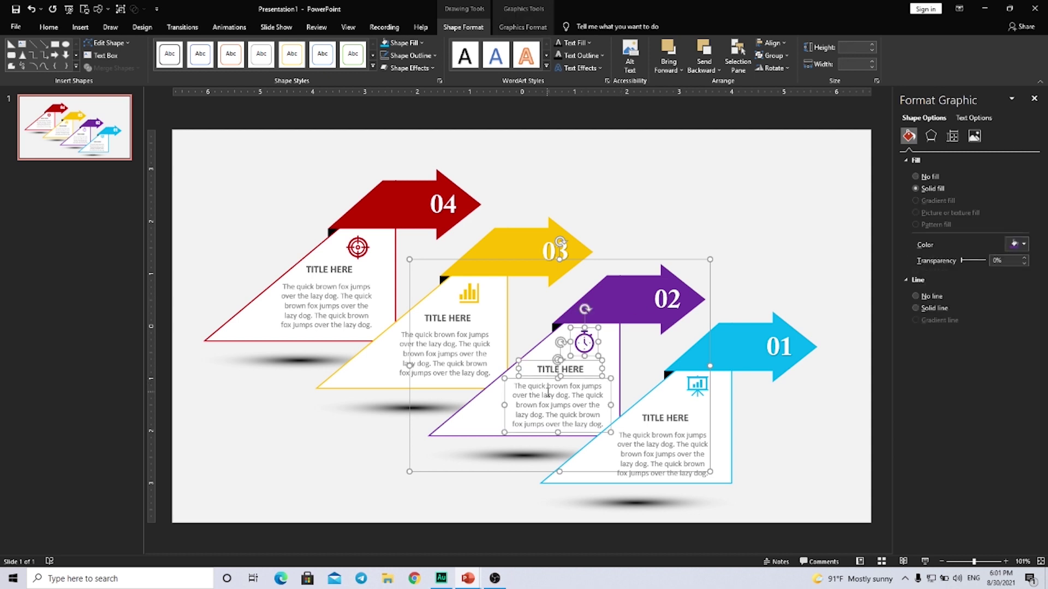
key("Escape")
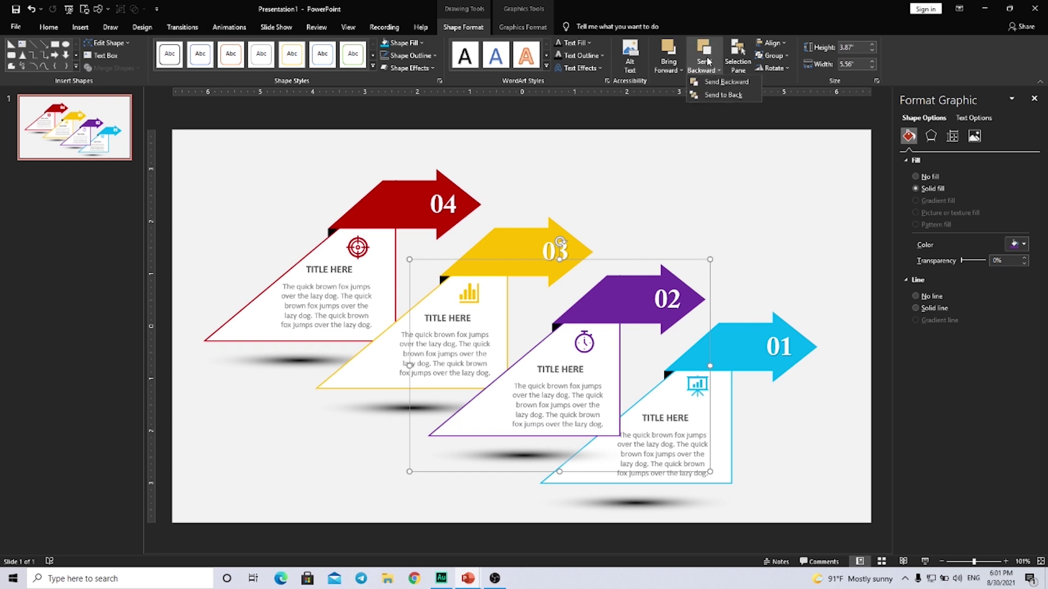
left_click(706, 55)
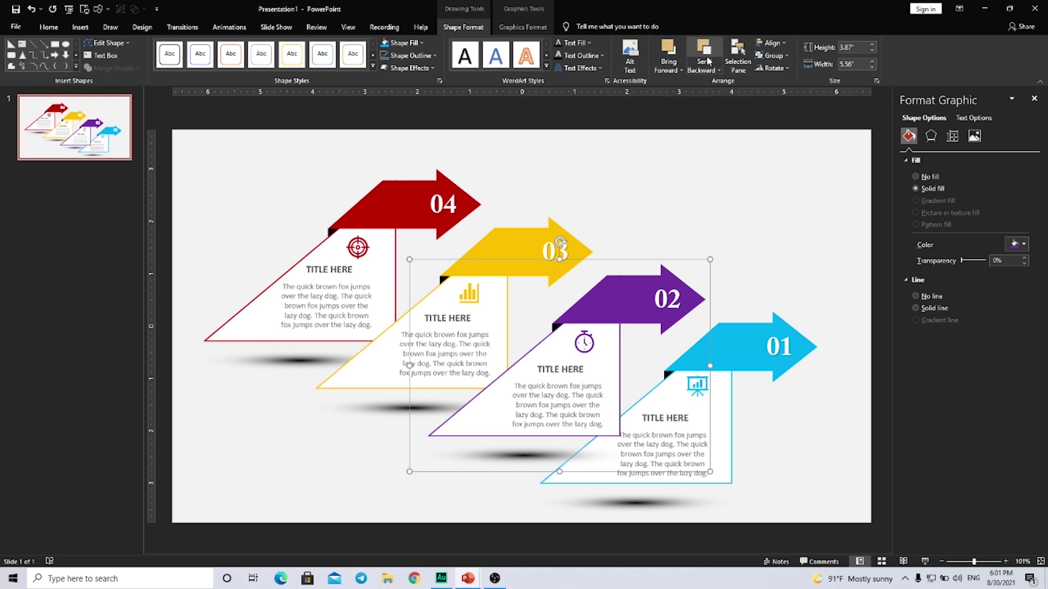
Select the blue 01 step's icon and text, then select all four step groups
left_click(708, 61)
left_click(750, 341)
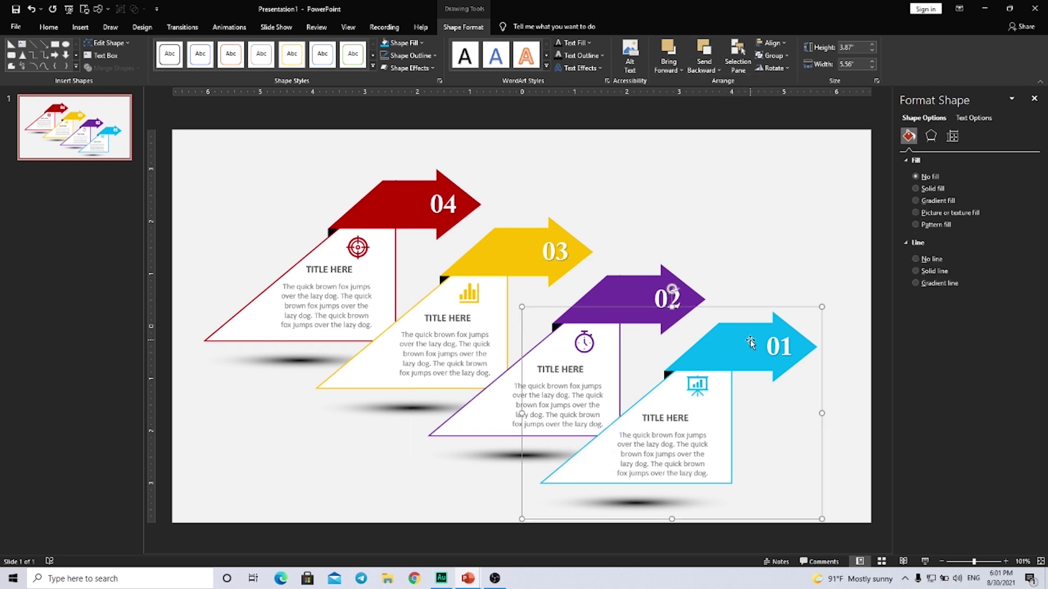
left_click(697, 385)
left_click(674, 419, "shift")
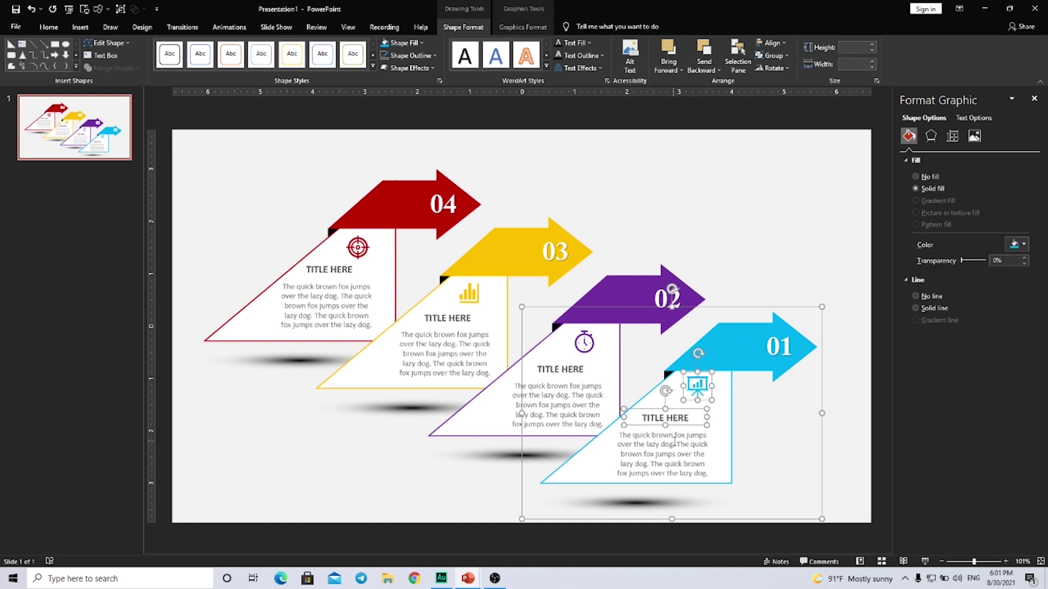
left_click(675, 441, "shift")
key("Escape")
key("Escape")
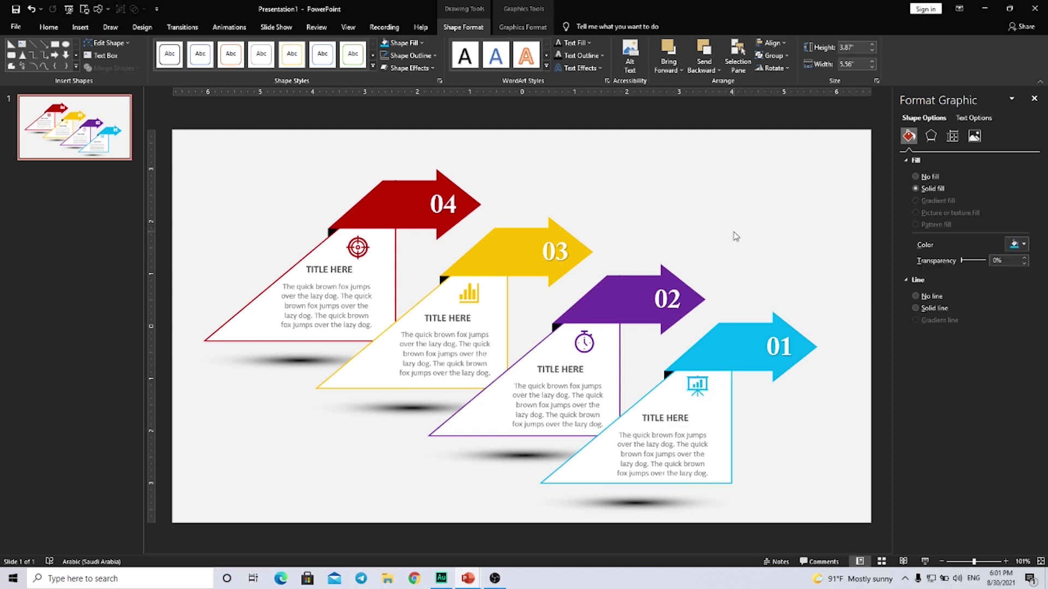
key("ctrl+a")
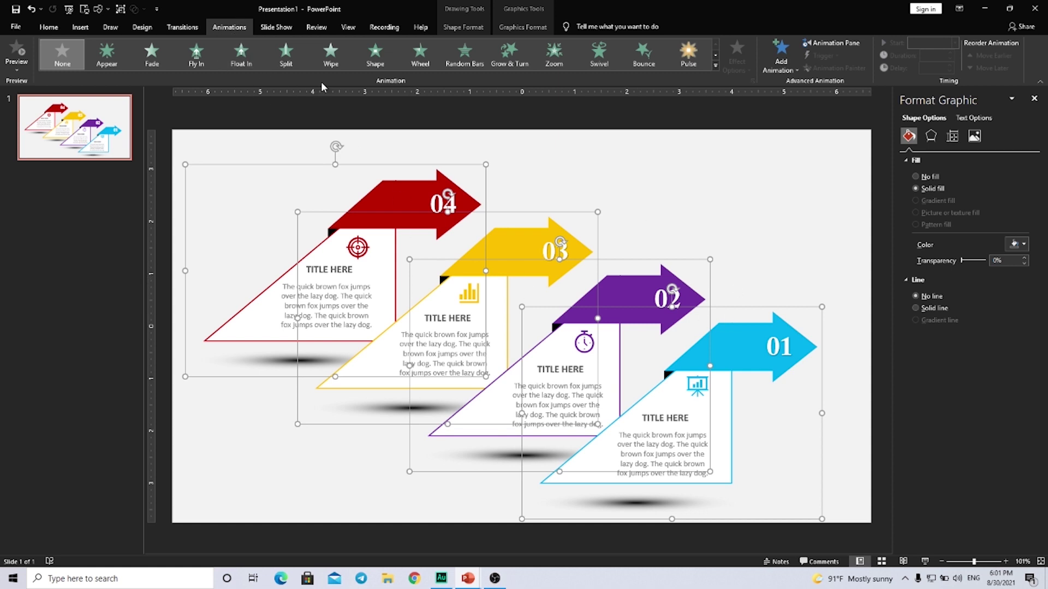
Apply a Fly In entrance from the Left to all four groups
left_click(194, 55)
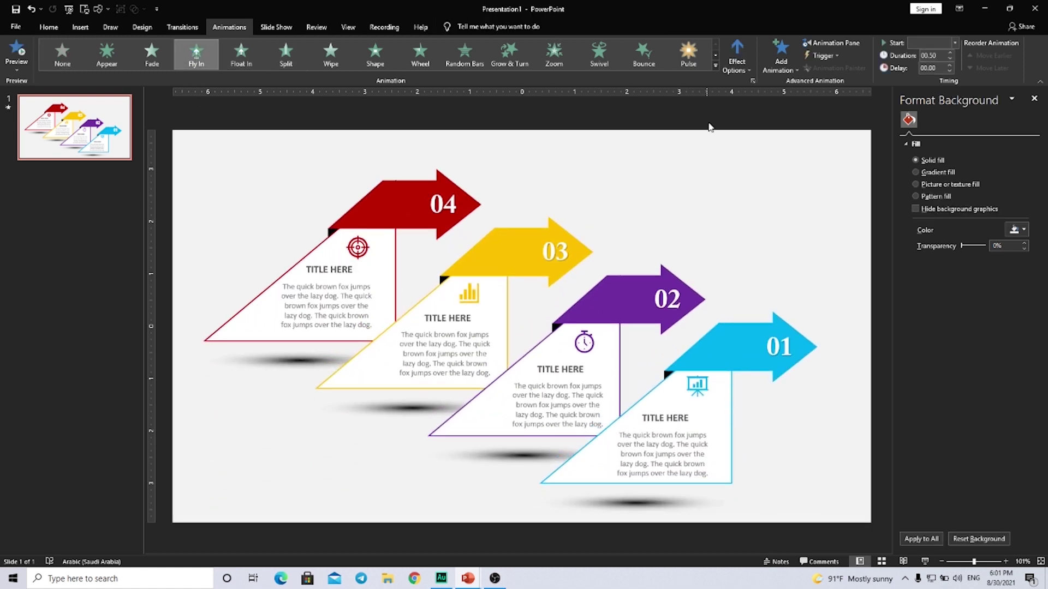
left_click(737, 62)
left_click(728, 154)
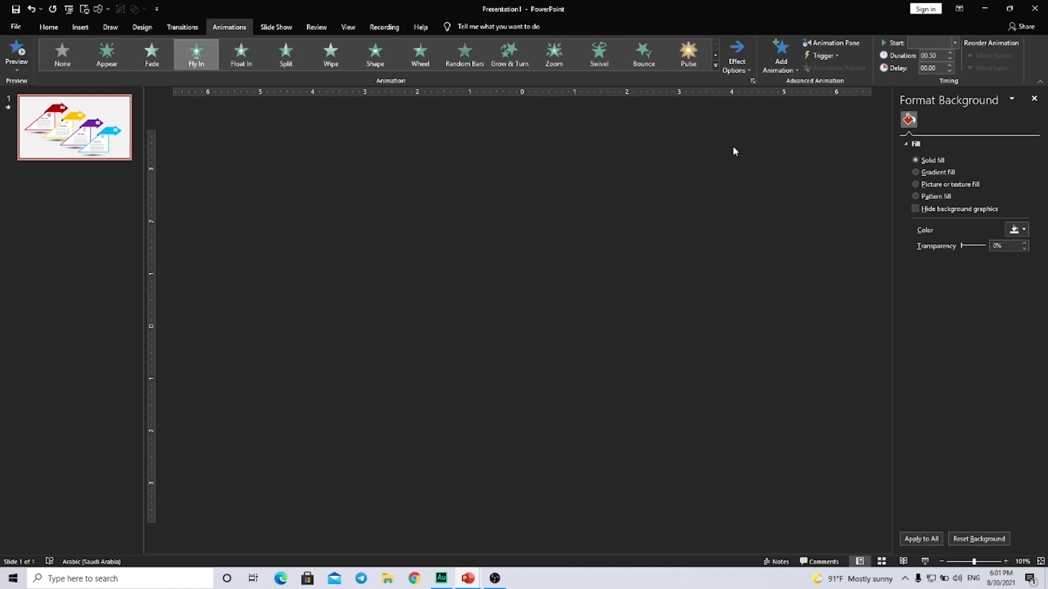
Add a bounce end to the Fly In effect in its Effect Options
left_click(817, 46)
left_click(176, 135)
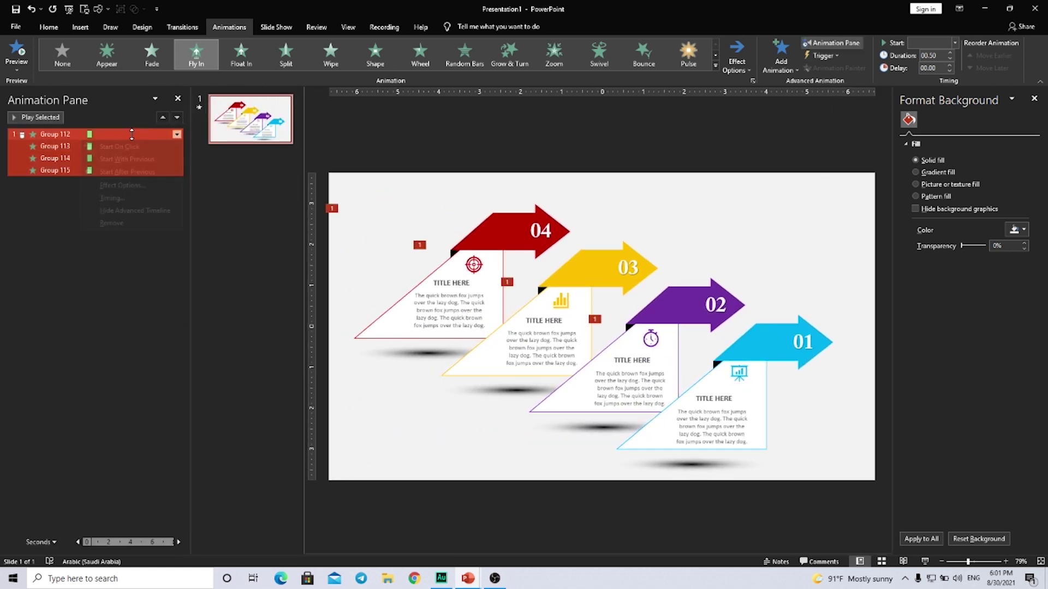
left_click(109, 186)
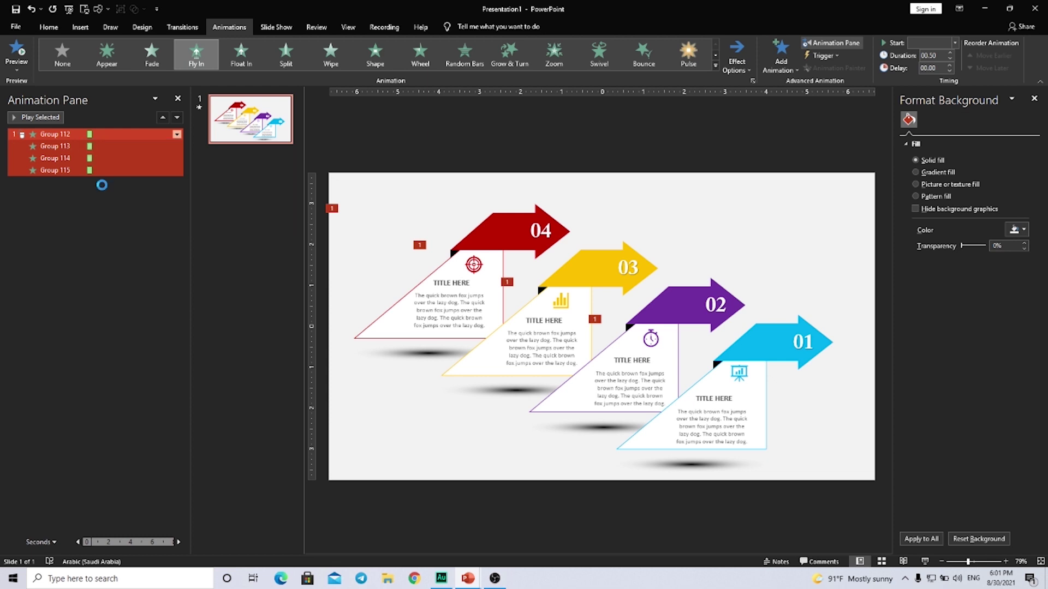
left_click_drag(494, 280, 512, 281)
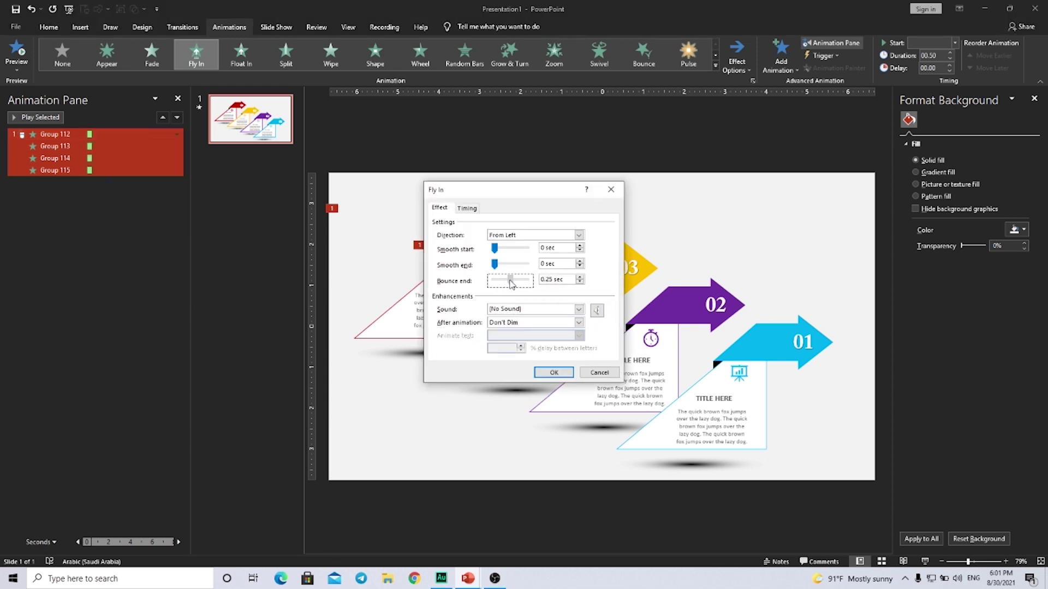
left_click(554, 373)
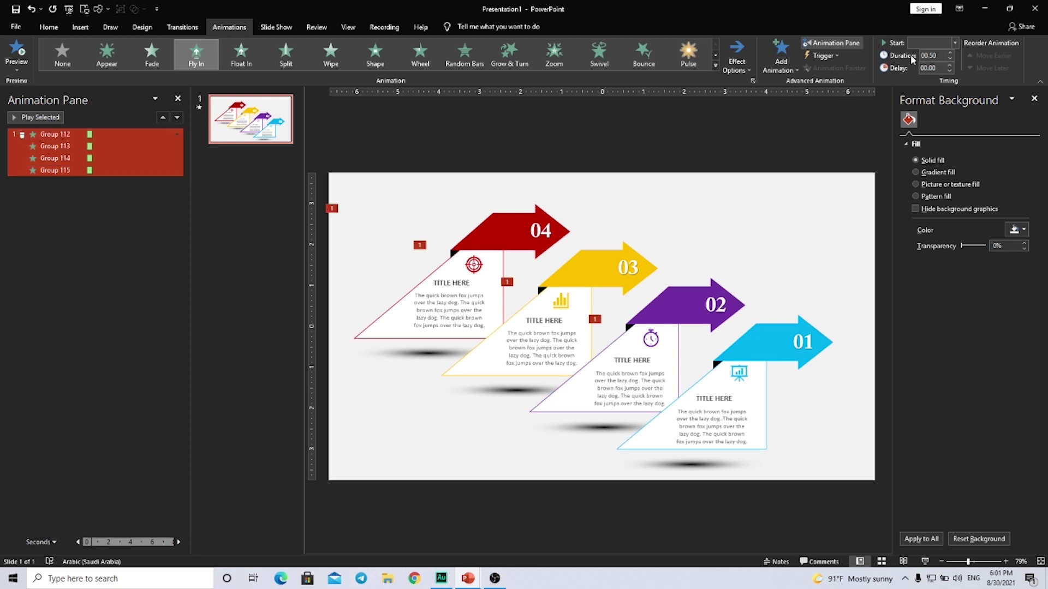
Set the animation duration to 01.00 with a 00.25 delay, starting On Click
left_click(950, 53)
left_click(949, 66)
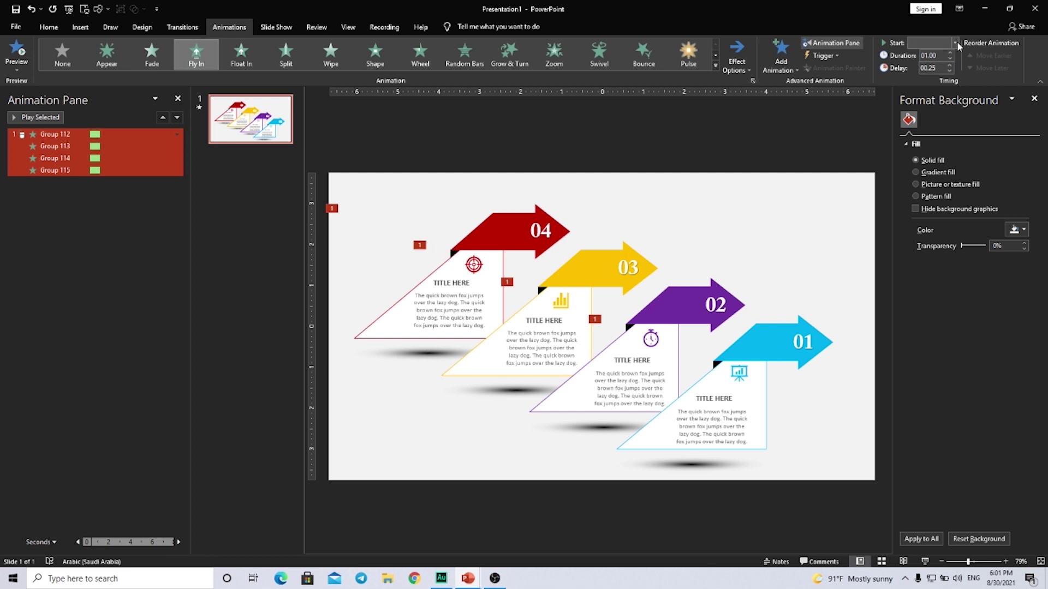
left_click(955, 43)
left_click(928, 54)
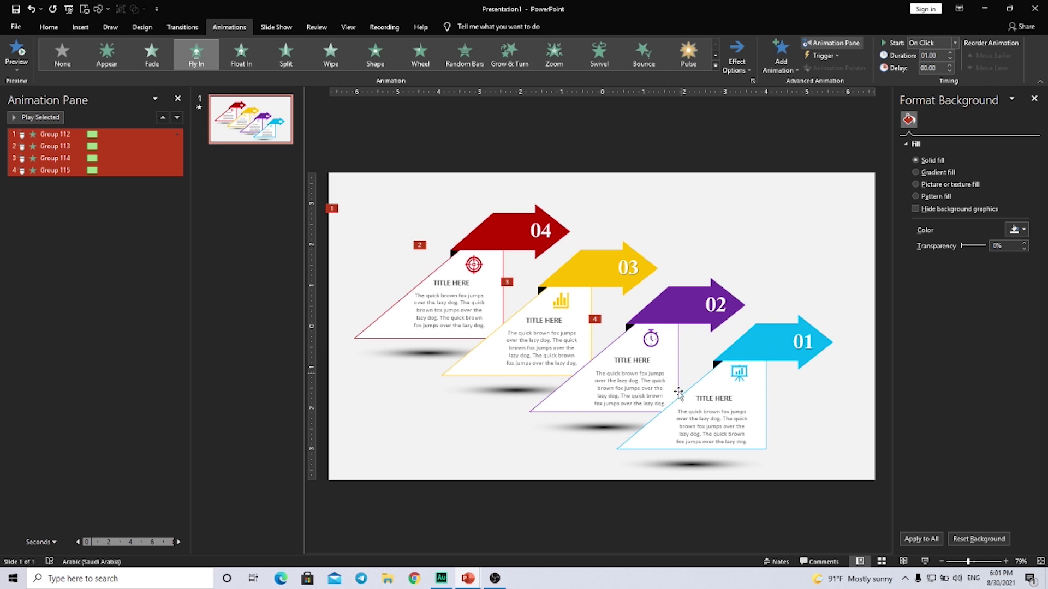
left_click(924, 562)
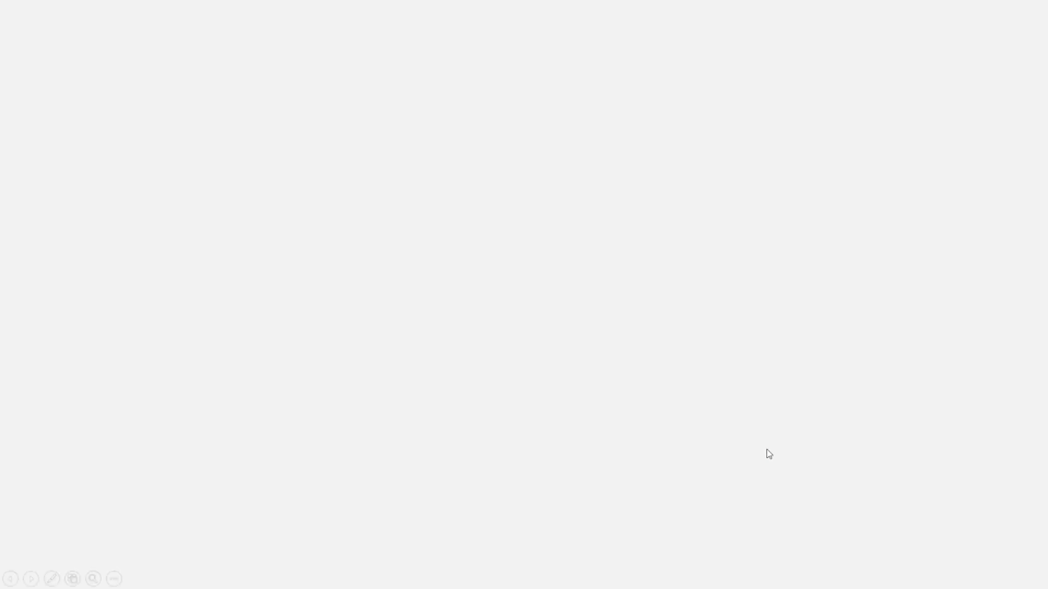
left_click(769, 454)
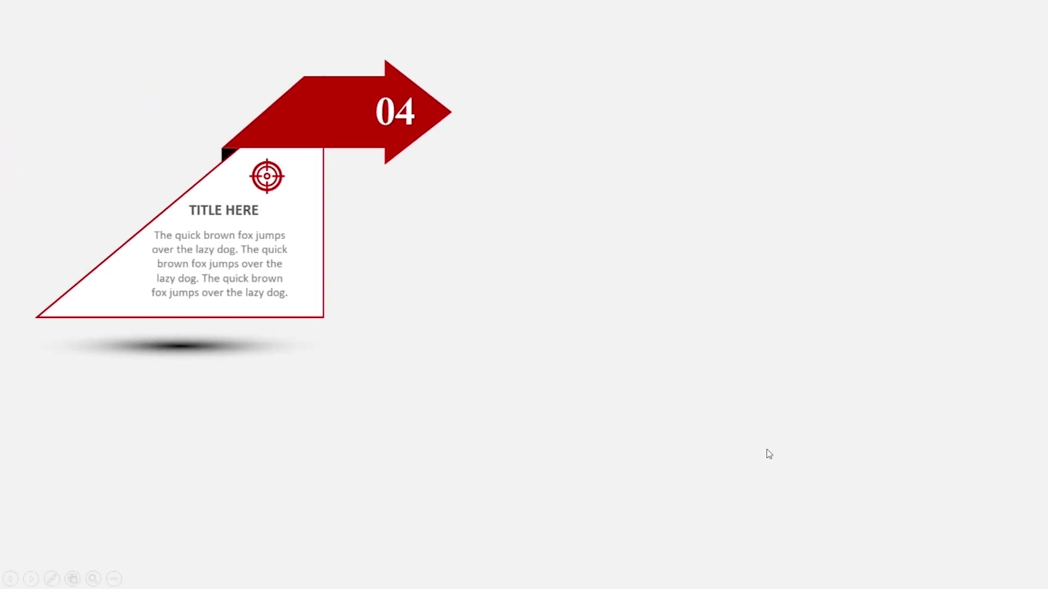
left_click(767, 453)
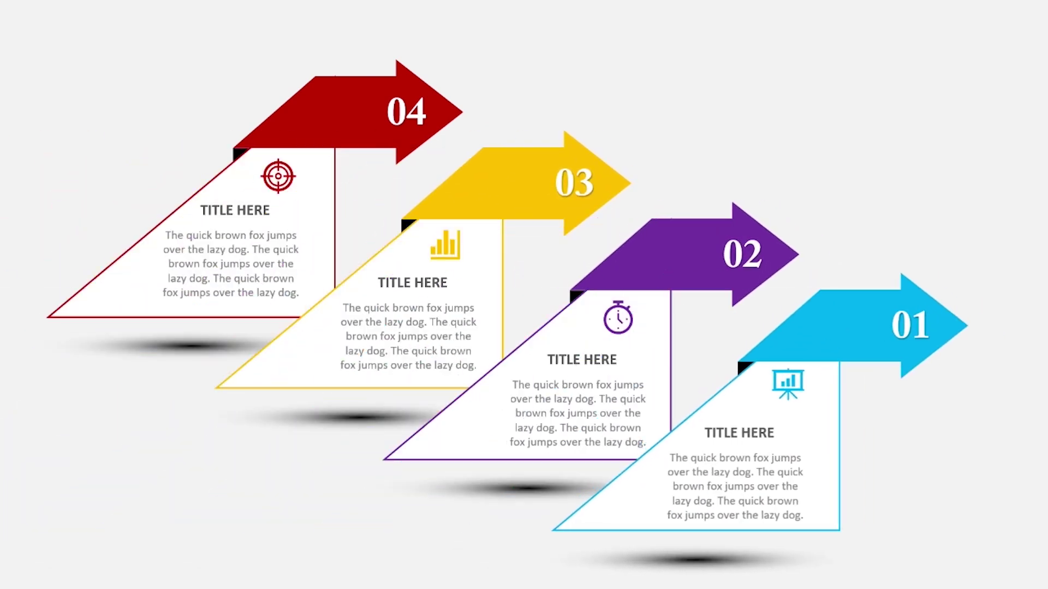
key("Escape")
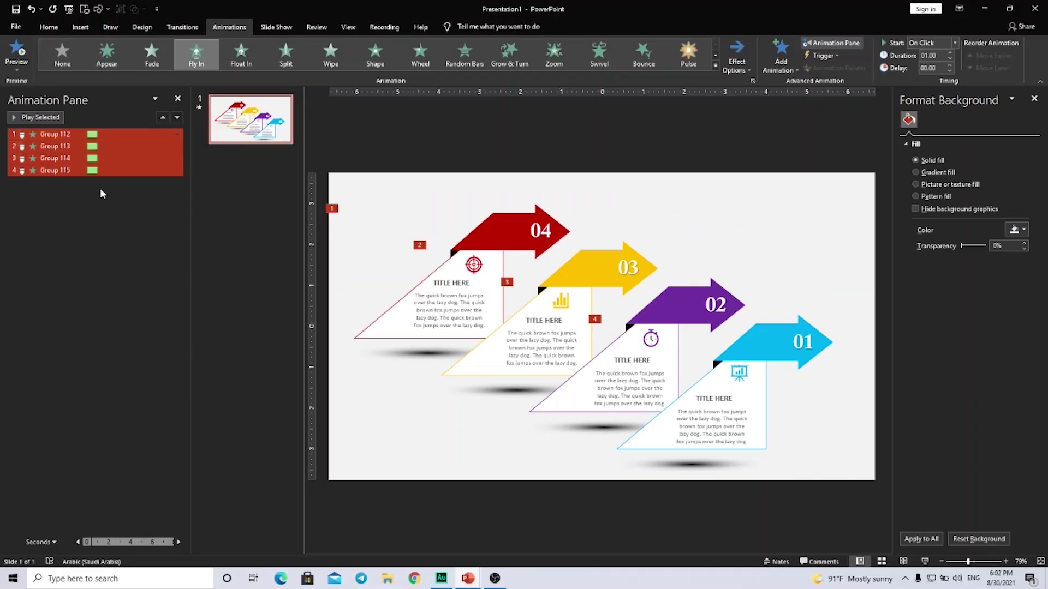
In the Animation Pane, move Group 115 to the top and Group 114 to second place
left_click(122, 170)
left_click_drag(117, 171, 111, 129)
left_click(111, 158)
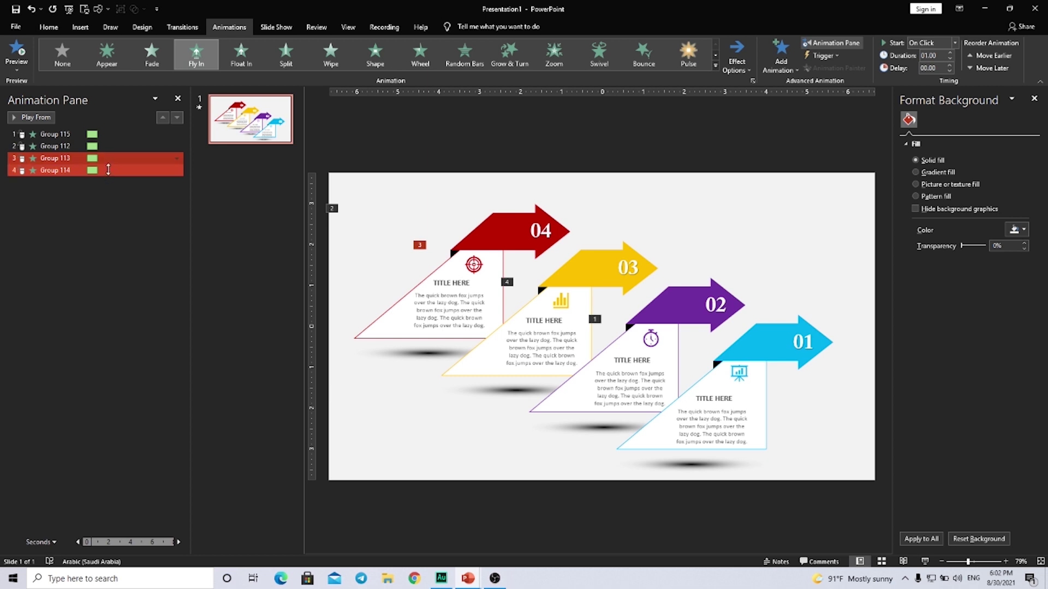
left_click(111, 170)
mouse_move(117, 171)
left_mouse_down()
mouse_move(119, 141)
mouse_move(110, 155)
left_mouse_up()
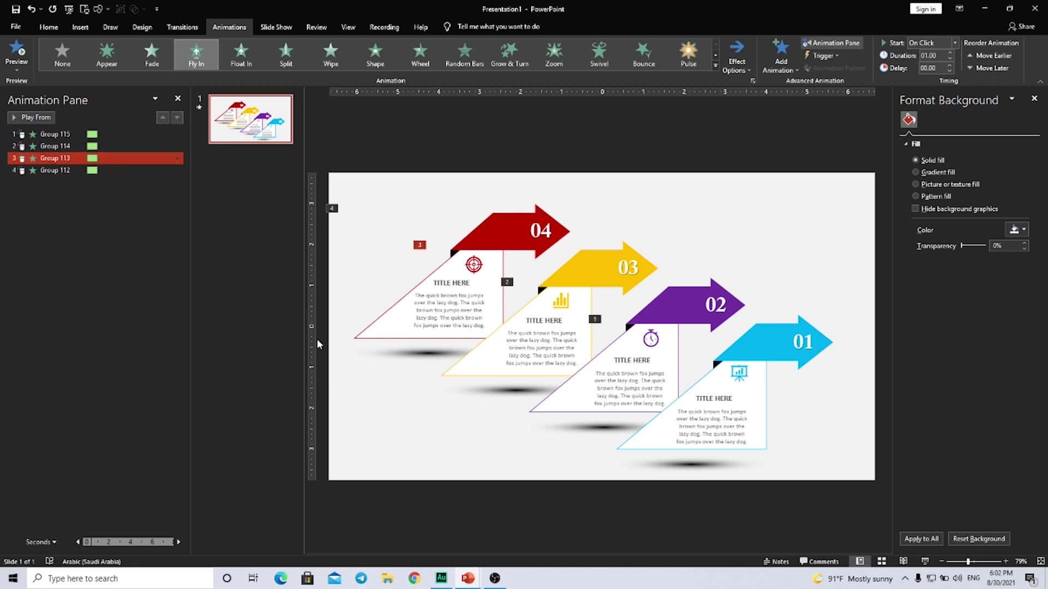
Play the slide show from the current slide to watch step 01 fly in first
left_click(924, 561)
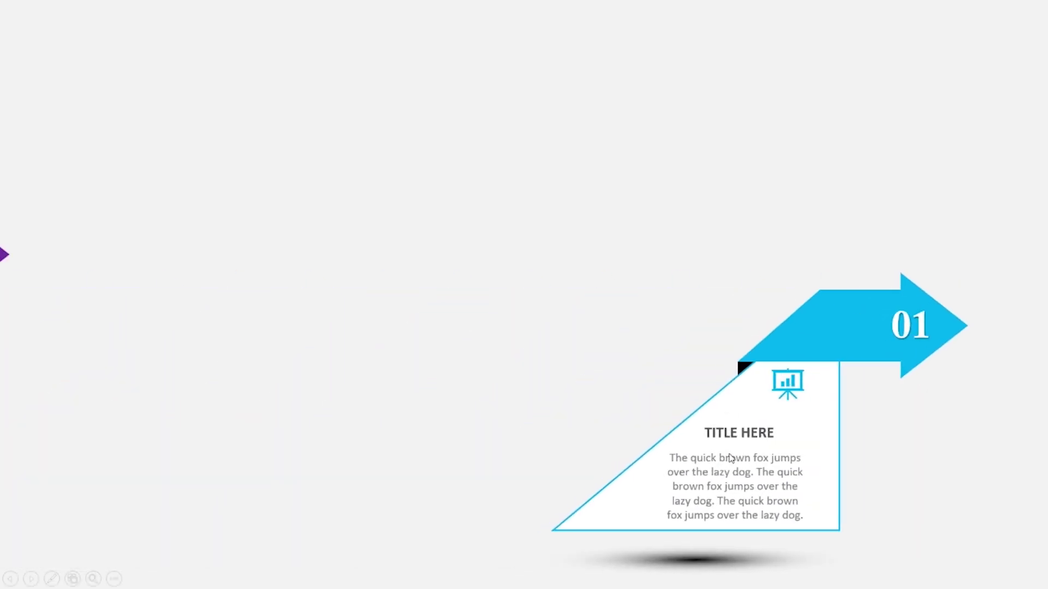